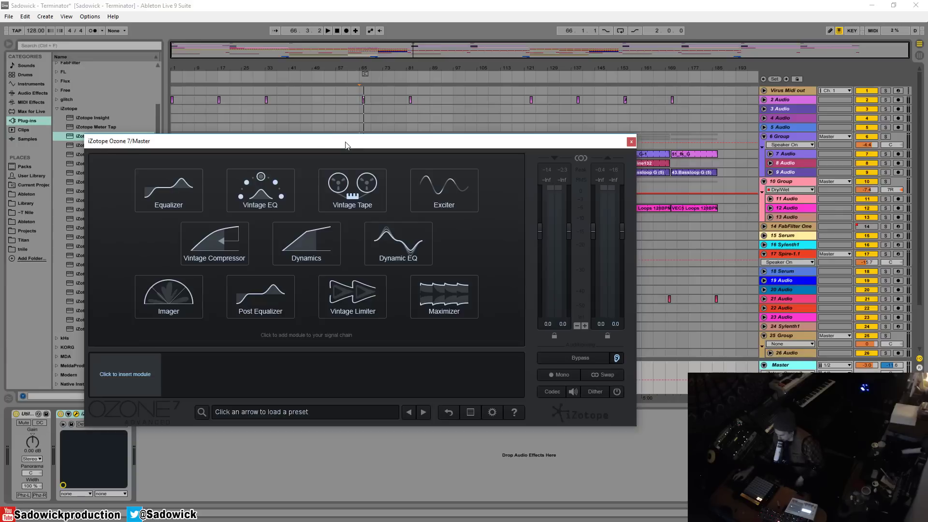
# Play the track from about bar 49, keeping the Ozone 7 window clear of the arrangement tracks.
pyautogui.moveTo(447, 145); pyautogui.dragTo(534, 237)
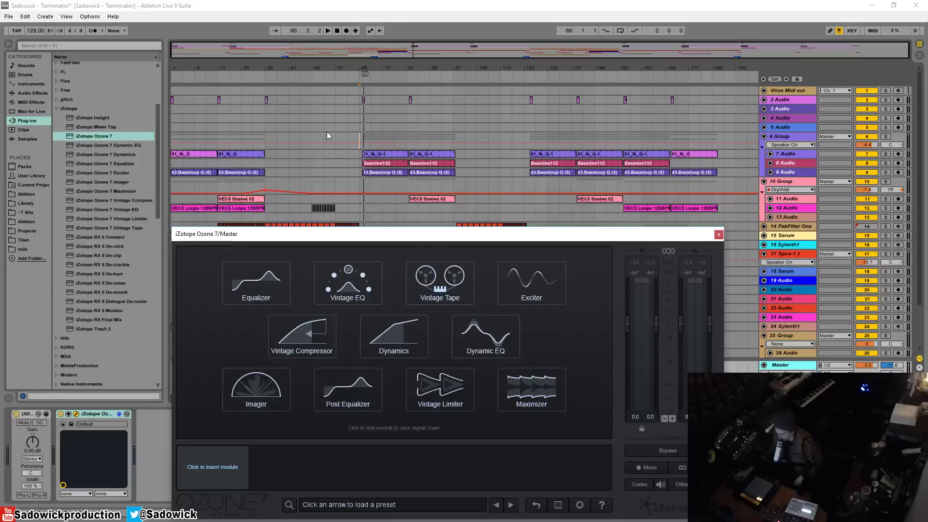
pyautogui.click(312, 136)
pyautogui.press('space')
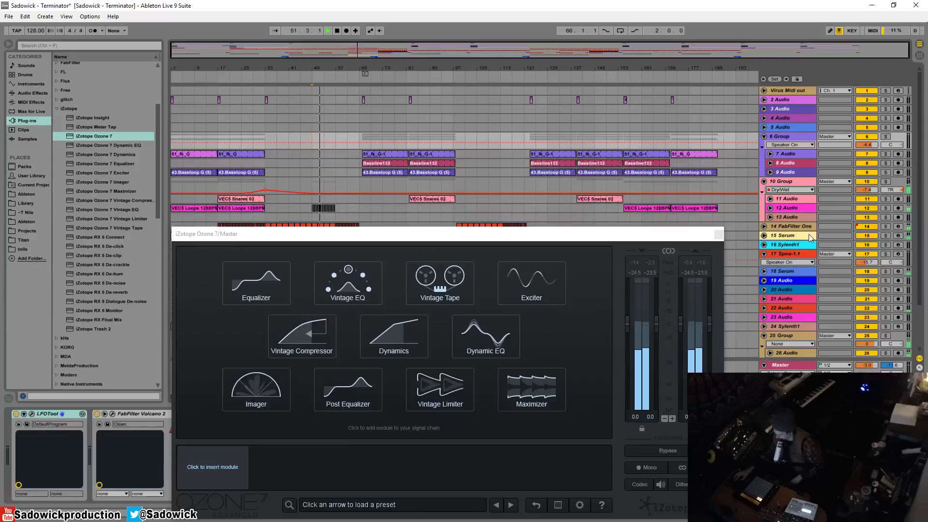
pyautogui.moveTo(645, 241); pyautogui.dragTo(548, 410)
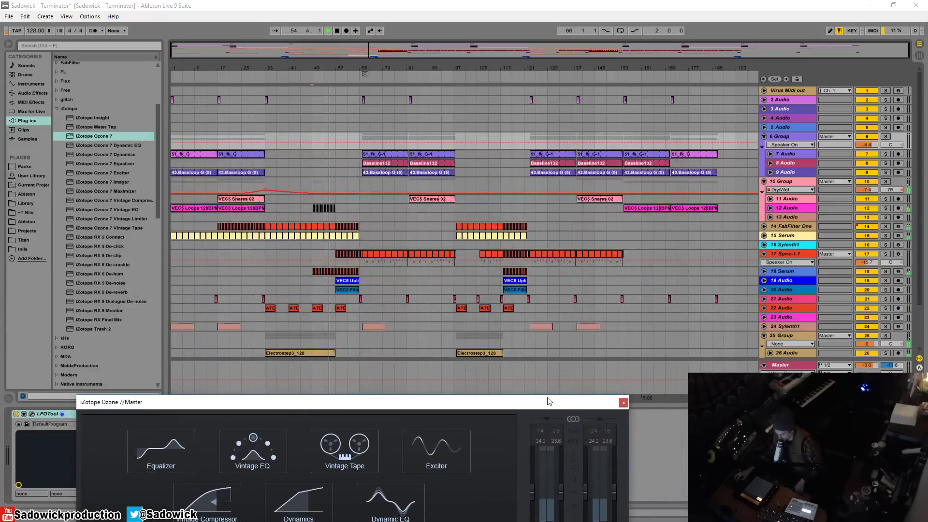
# Examine the channel and master levels in the Session View mixer, and return to the Arrangement View.
pyautogui.press('Tab')
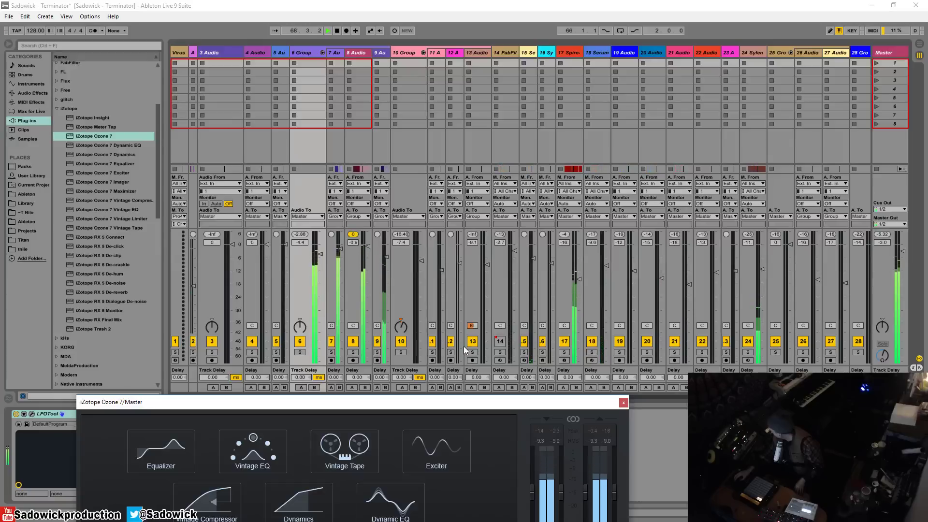
pyautogui.moveTo(359, 408); pyautogui.dragTo(359, 133)
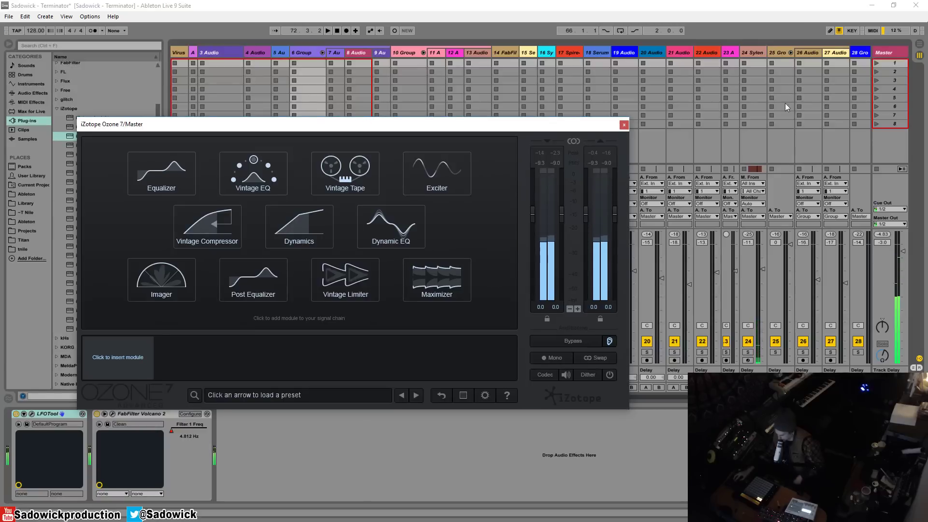
pyautogui.click(920, 44)
pyautogui.moveTo(578, 127); pyautogui.dragTo(637, 119)
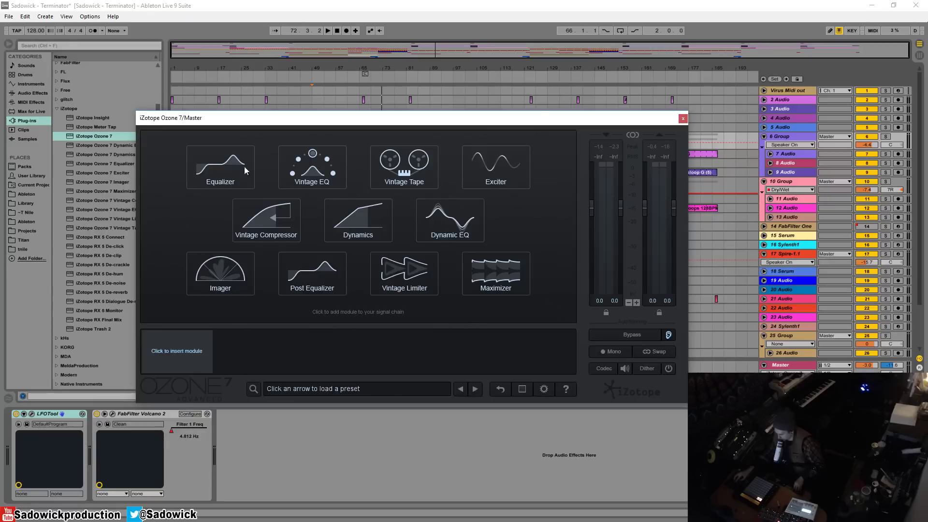
# Add Maximizer and Equalizer modules to the Ozone chain on the master, placing the Equalizer before the Maximizer.
pyautogui.click(483, 273)
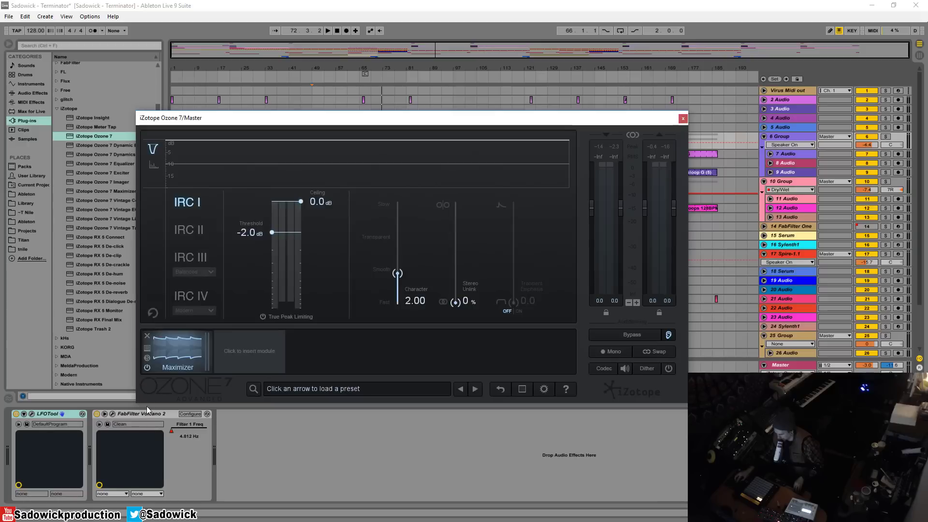
pyautogui.click(188, 442)
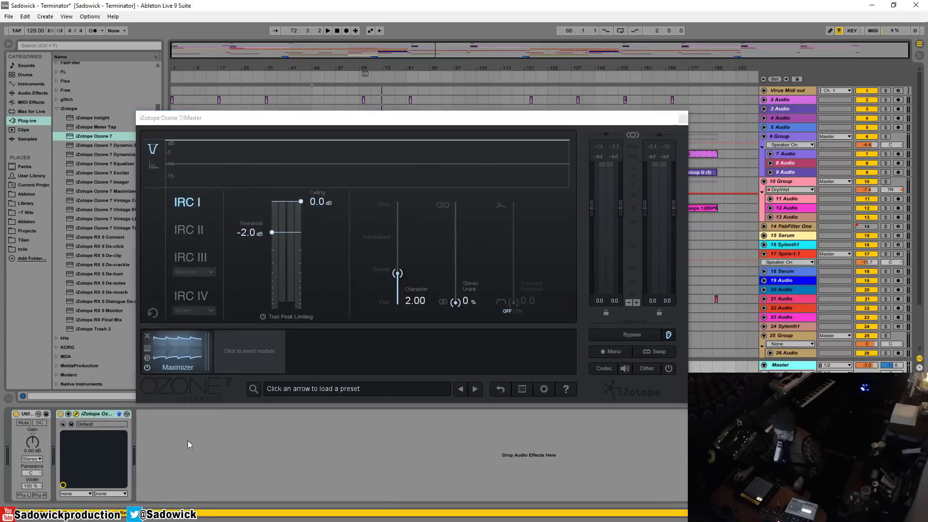
pyautogui.click(248, 351)
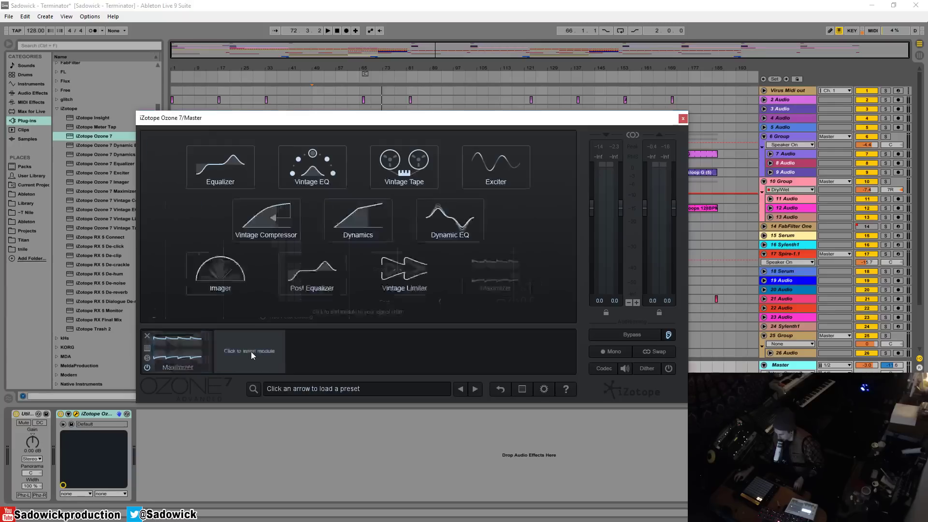
pyautogui.click(223, 167)
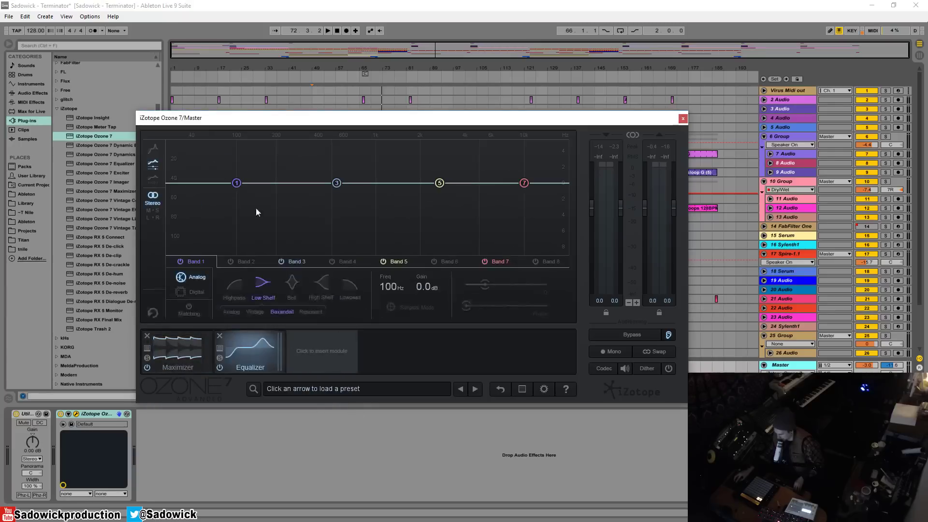
pyautogui.moveTo(251, 355); pyautogui.dragTo(181, 354)
pyautogui.click(254, 351)
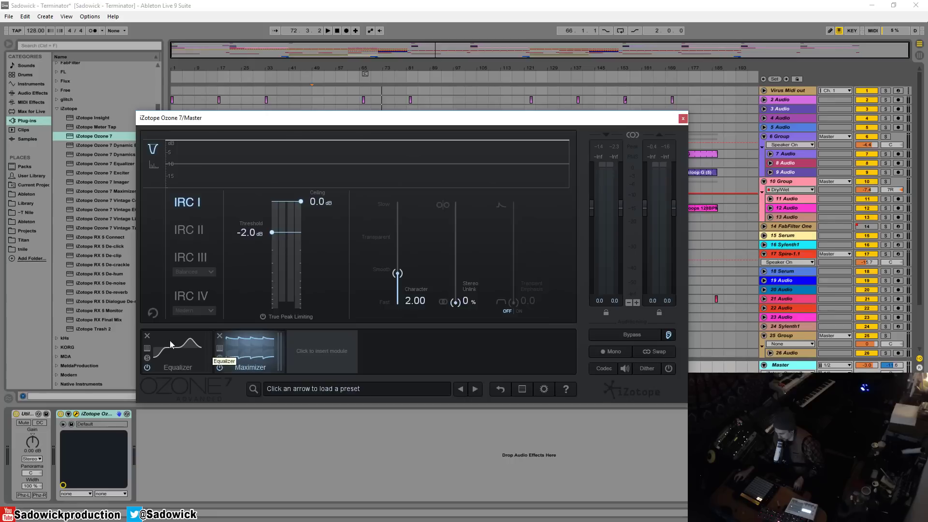
# Turn Equalizer band 1 into a Brickwall highpass filter at about 51 Hz.
pyautogui.click(177, 360)
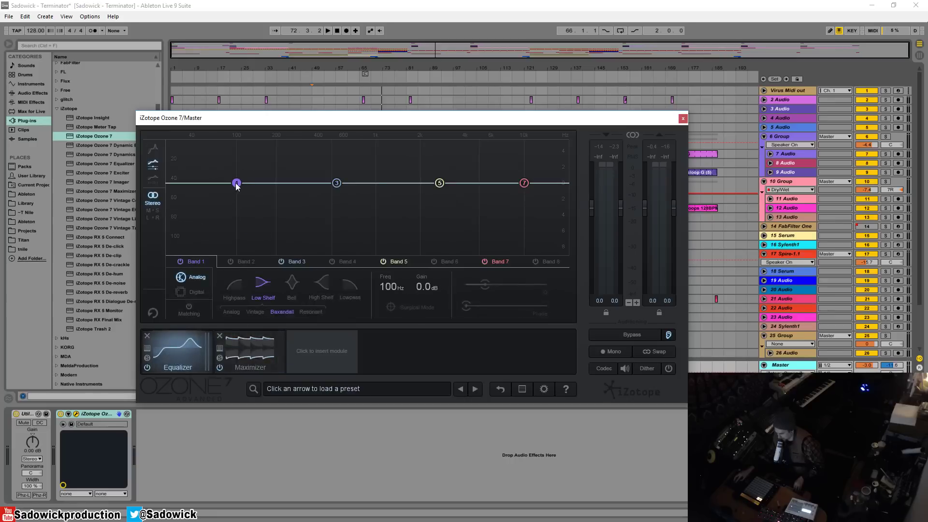
pyautogui.moveTo(237, 184); pyautogui.dragTo(232, 187)
pyautogui.click(235, 289)
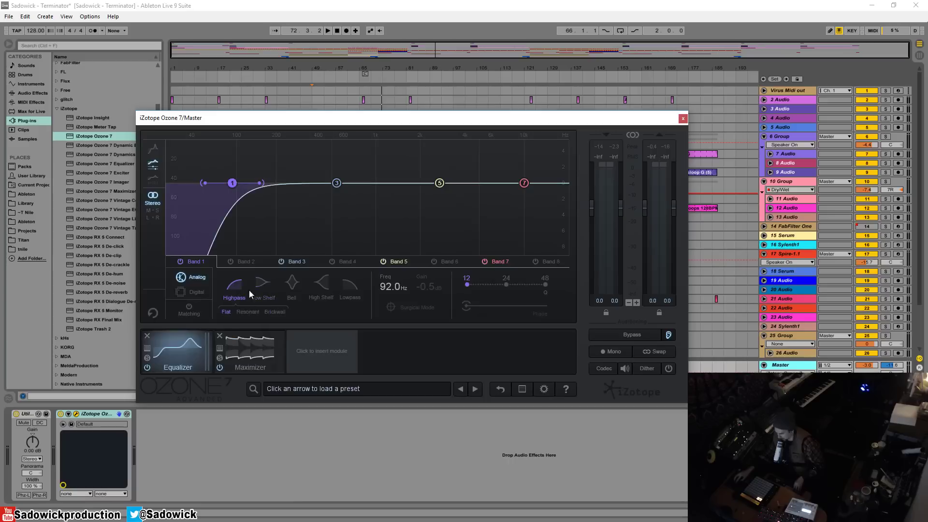
pyautogui.click(274, 311)
pyautogui.moveTo(232, 183); pyautogui.dragTo(204, 189)
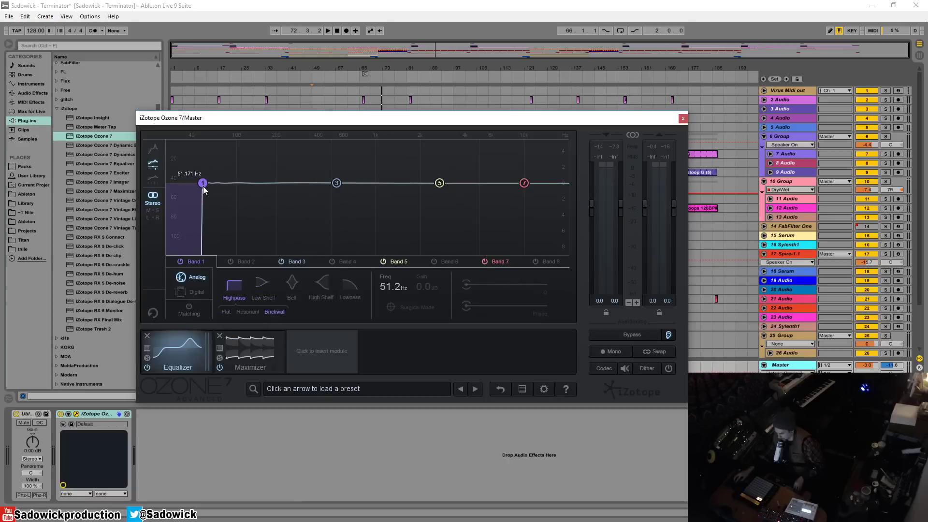
# Change the band 1 highpass to the Flat type with a slope of 48, moving it to about 42 Hz.
pyautogui.click(250, 314)
pyautogui.click(228, 312)
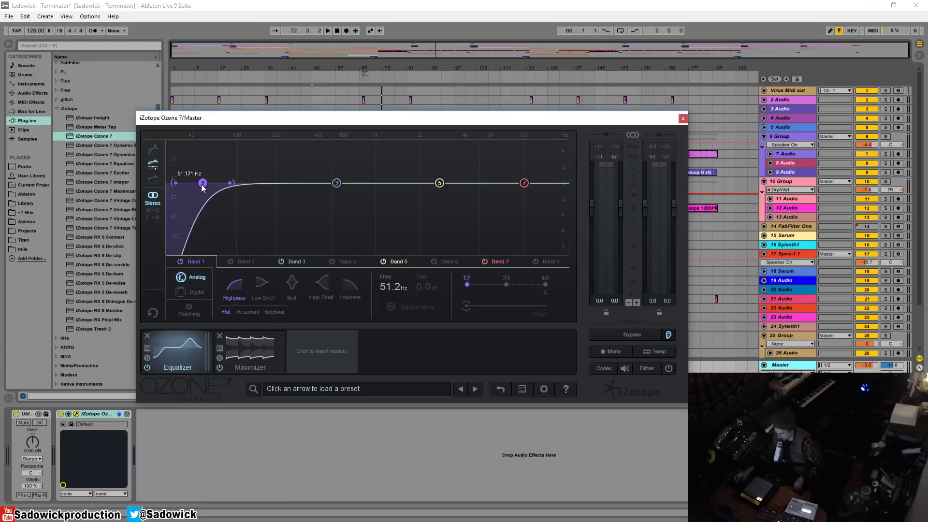
pyautogui.moveTo(231, 183); pyautogui.dragTo(220, 184)
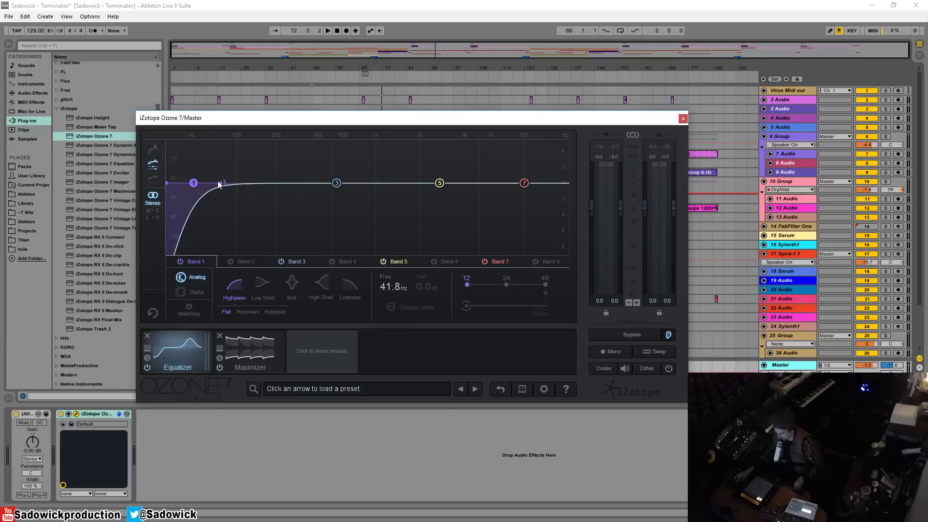
pyautogui.click(506, 284)
pyautogui.click(545, 284)
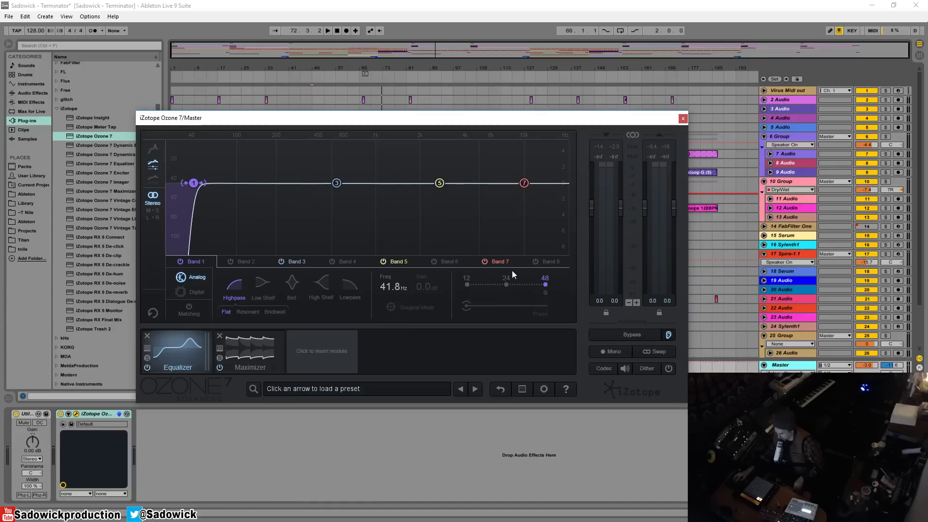
# Set the band 1 highpass frequency to 30 Hz.
pyautogui.moveTo(194, 183)
pyautogui.mouseDown()
pyautogui.moveTo(205, 182)
pyautogui.moveTo(197, 183)
pyautogui.mouseUp()
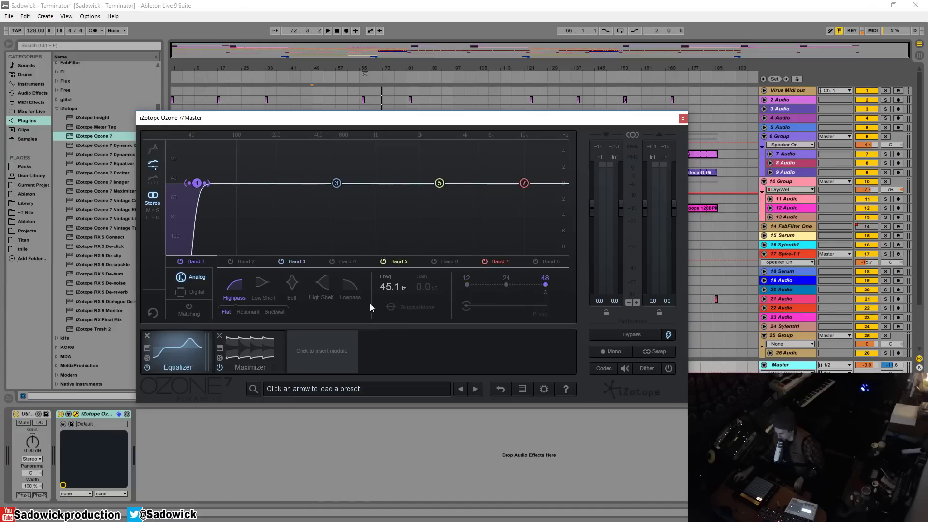
pyautogui.click(390, 287)
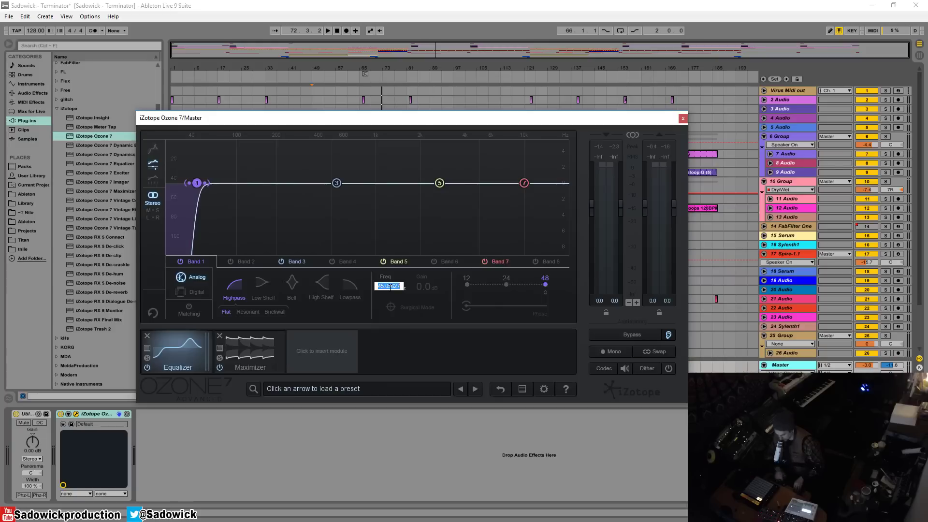
pyautogui.write('30')
pyautogui.press('Return')
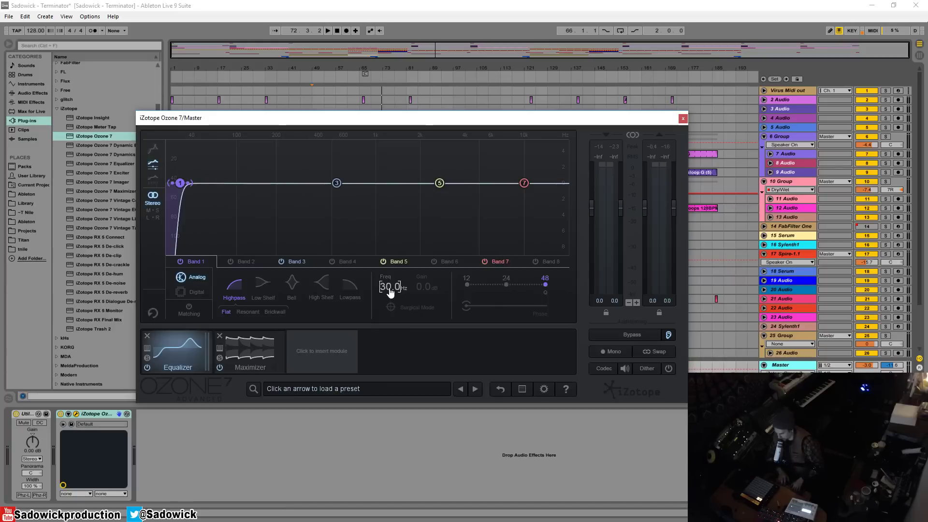
# Play the section from bar 66 to examine the master signal with the highpass filter.
pyautogui.press('space')
pyautogui.moveTo(353, 118); pyautogui.dragTo(228, 274)
pyautogui.moveTo(363, 276); pyautogui.dragTo(458, 120)
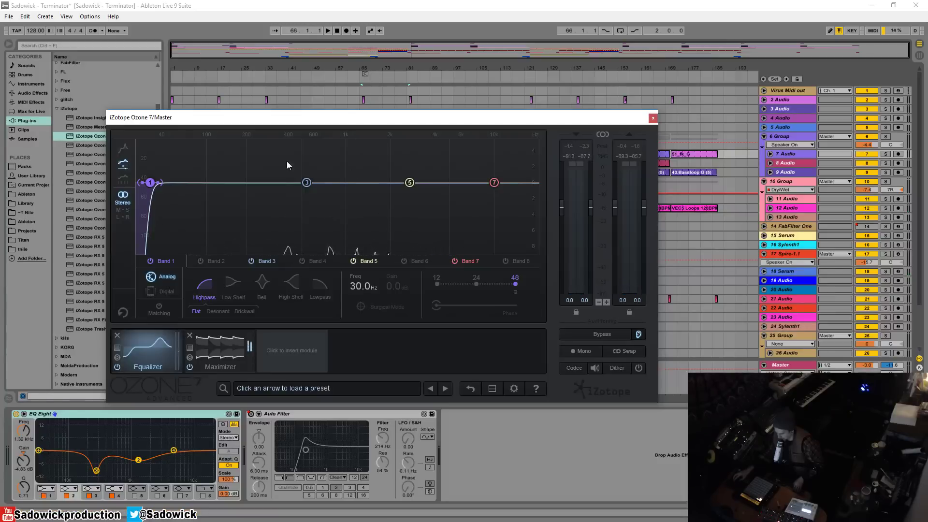
pyautogui.moveTo(379, 116)
pyautogui.mouseDown()
pyautogui.moveTo(430, 140)
pyautogui.moveTo(387, 122)
pyautogui.mouseUp()
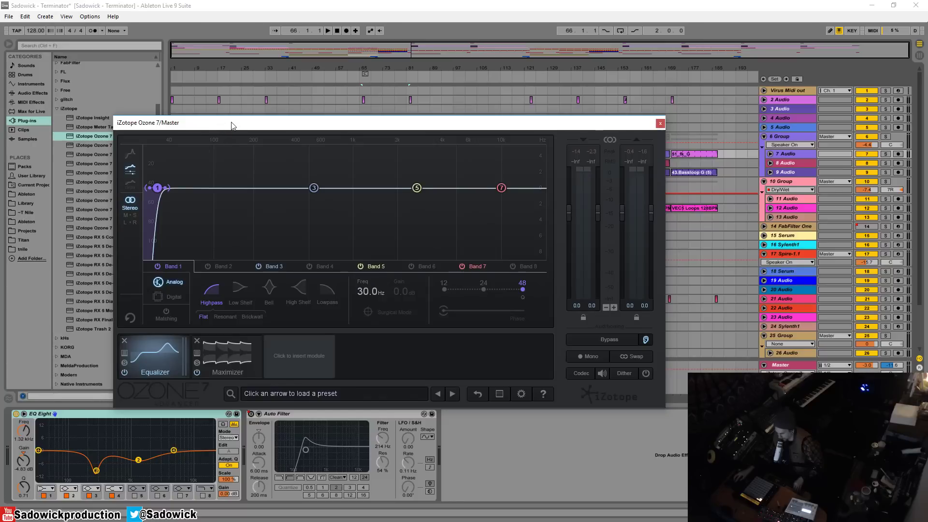
pyautogui.moveTo(233, 126); pyautogui.dragTo(203, 147)
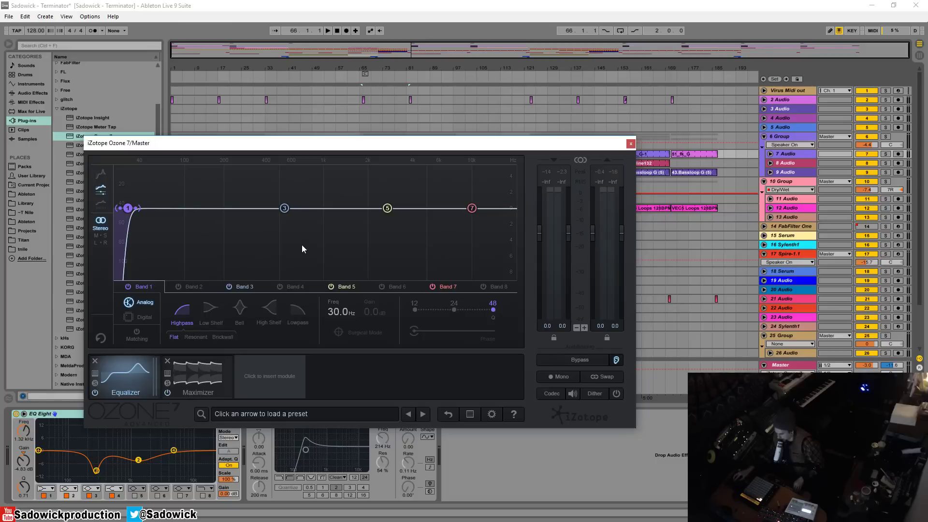
pyautogui.moveTo(403, 143); pyautogui.dragTo(419, 116)
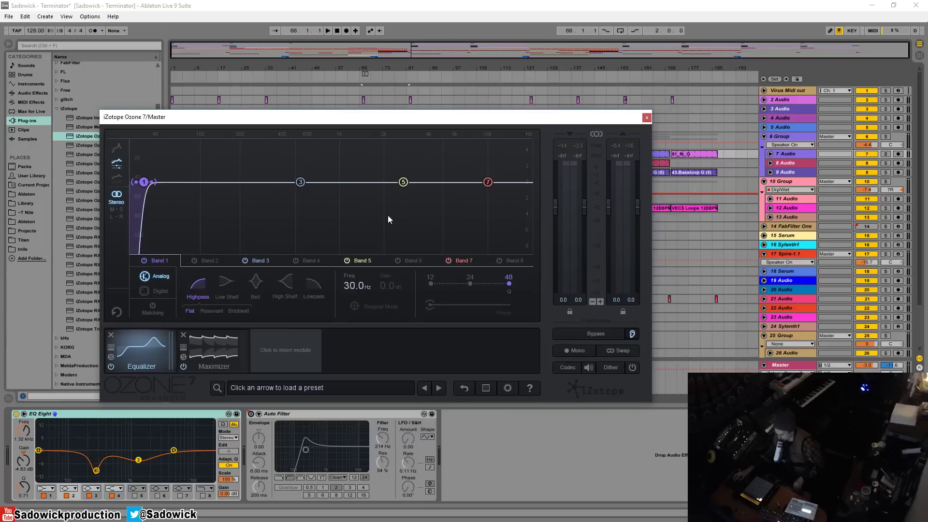
pyautogui.moveTo(423, 122); pyautogui.dragTo(414, 118)
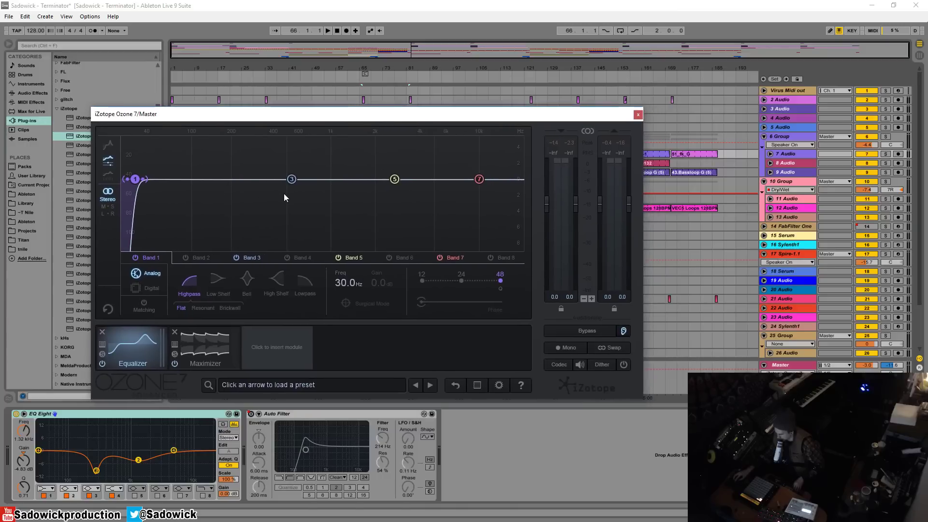
# Enable the Equalizer's Matching view and choose Pink Noise as the reference audio curve.
pyautogui.click(144, 308)
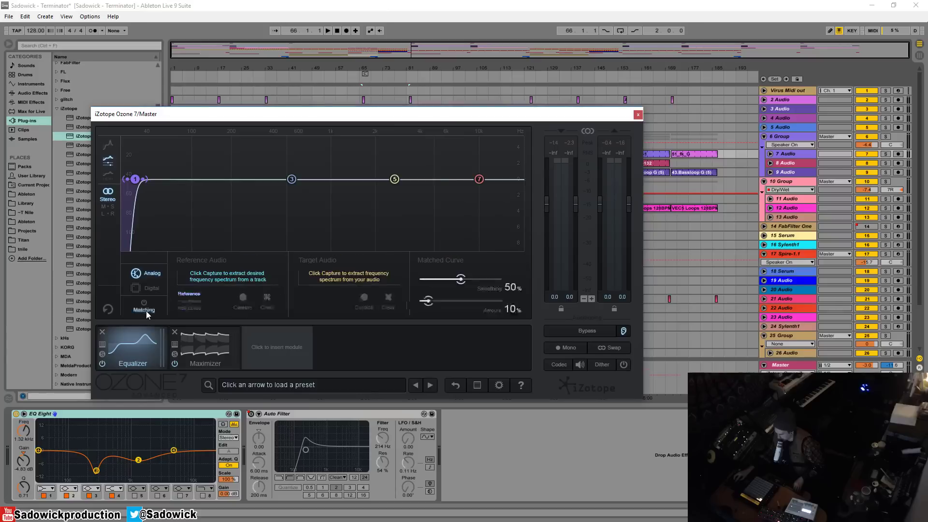
pyautogui.click(189, 301)
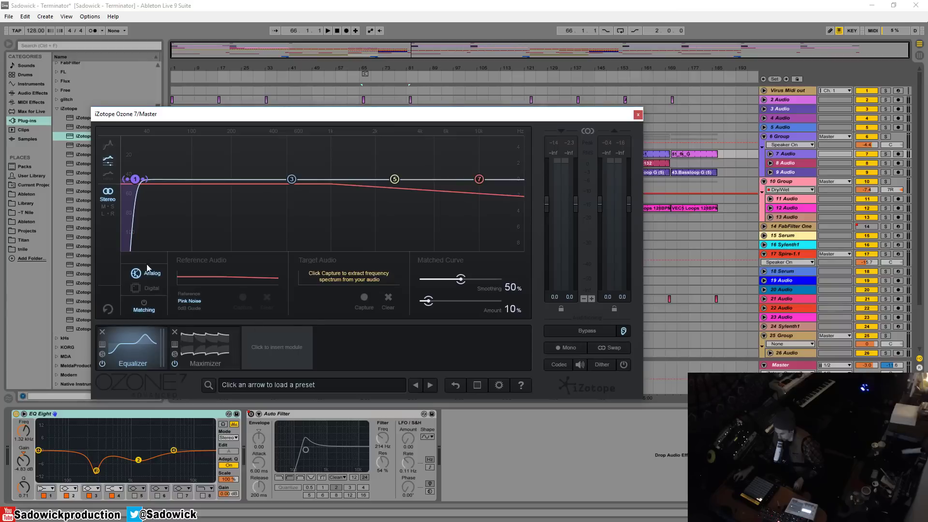
pyautogui.click(131, 274)
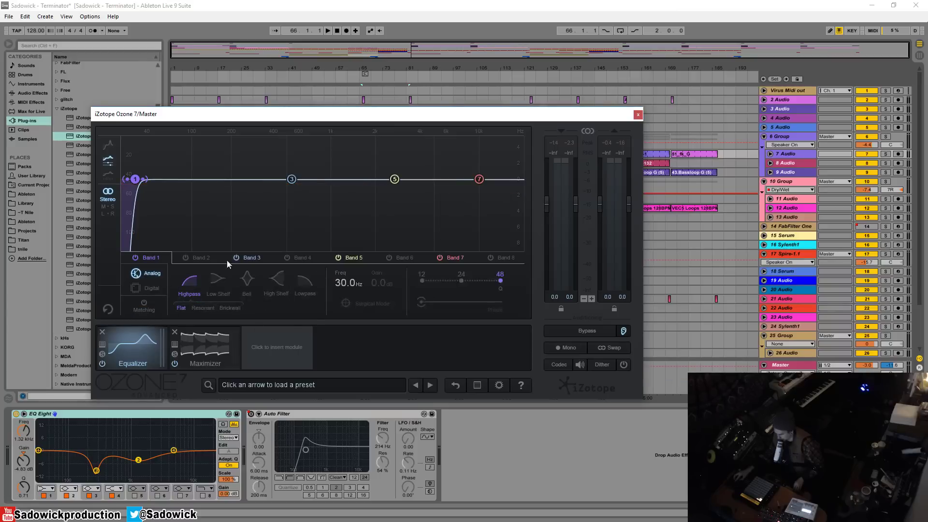
pyautogui.click(144, 307)
pyautogui.moveTo(294, 183)
pyautogui.mouseDown()
pyautogui.moveTo(299, 190)
pyautogui.moveTo(337, 184)
pyautogui.moveTo(300, 180)
pyautogui.mouseUp()
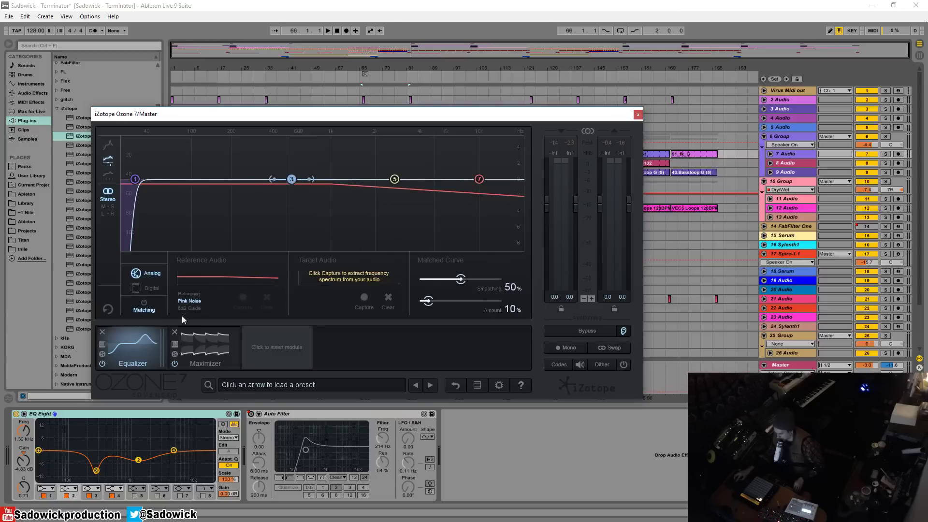
# During playback, lower Equalizer bands 7 and 5 to follow the pink noise curve, and shift band 3 to a lower frequency.
pyautogui.press('space')
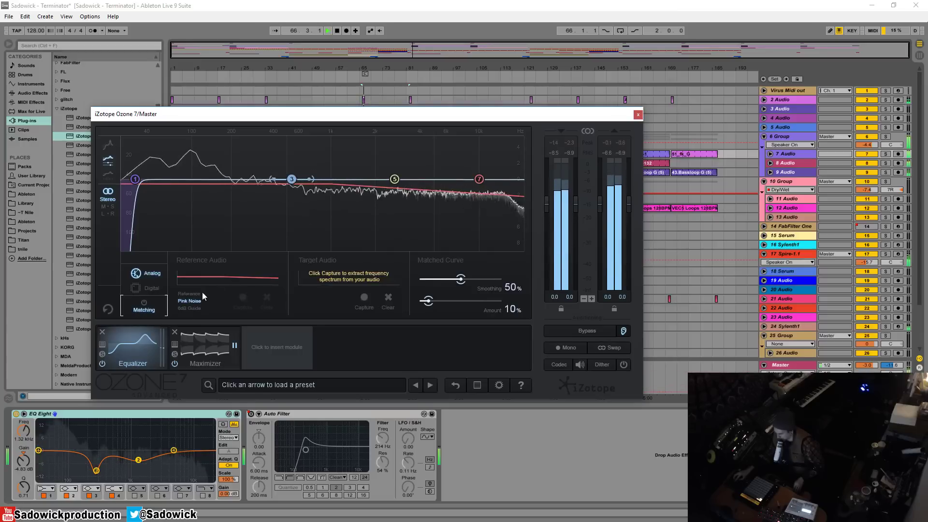
pyautogui.moveTo(479, 179); pyautogui.dragTo(497, 200)
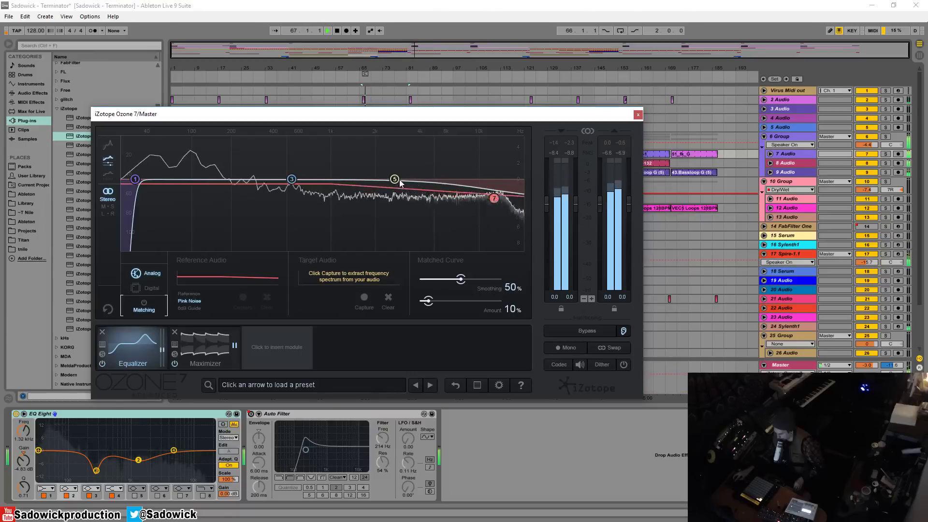
pyautogui.moveTo(399, 180)
pyautogui.mouseDown()
pyautogui.moveTo(405, 199)
pyautogui.moveTo(408, 191)
pyautogui.mouseUp()
pyautogui.moveTo(291, 179); pyautogui.dragTo(246, 182)
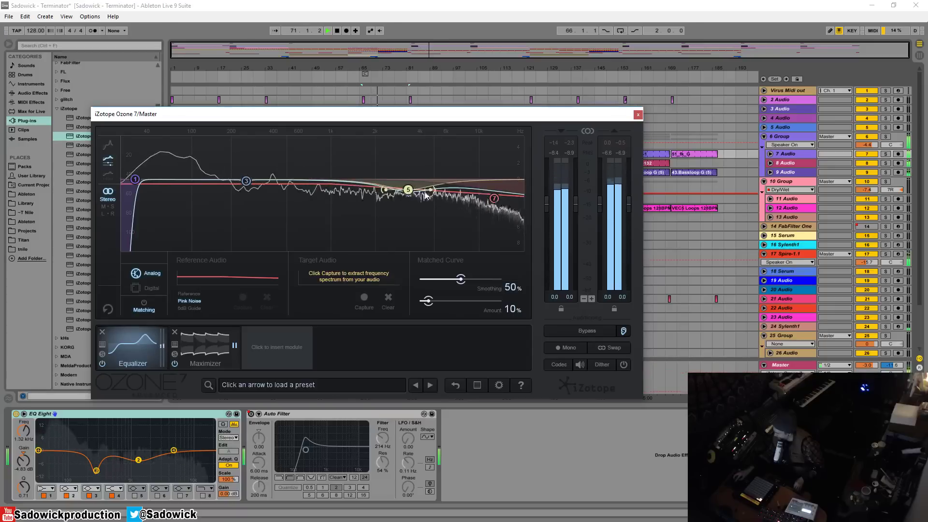
pyautogui.moveTo(409, 192); pyautogui.dragTo(404, 192)
pyautogui.press('space')
# Replay the section and pull Equalizer band 3 into a deep cut at about 400 Hz.
pyautogui.press('space')
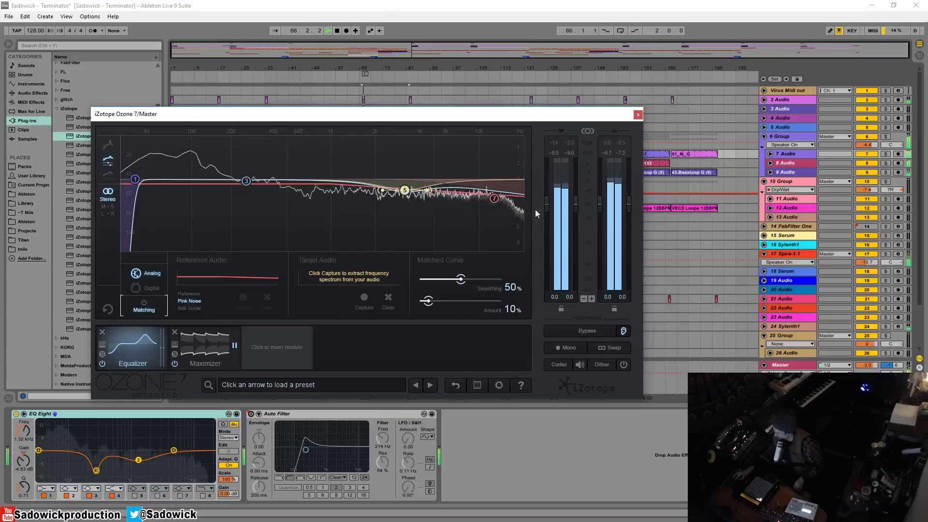
pyautogui.moveTo(246, 180); pyautogui.dragTo(275, 211)
pyautogui.press('space')
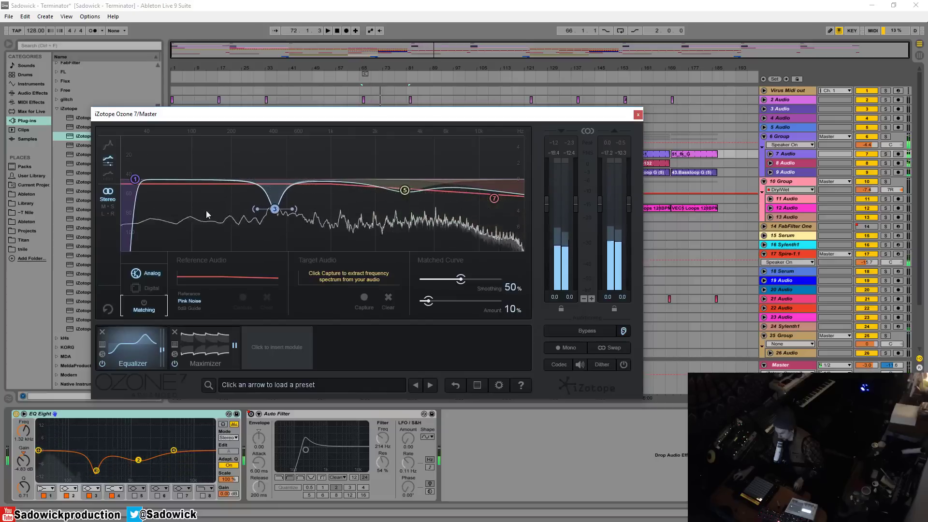
# Set the Average Time of Ozone's spectrum display to 10 secs in the options.
pyautogui.rightClick(216, 197)
pyautogui.click(240, 212)
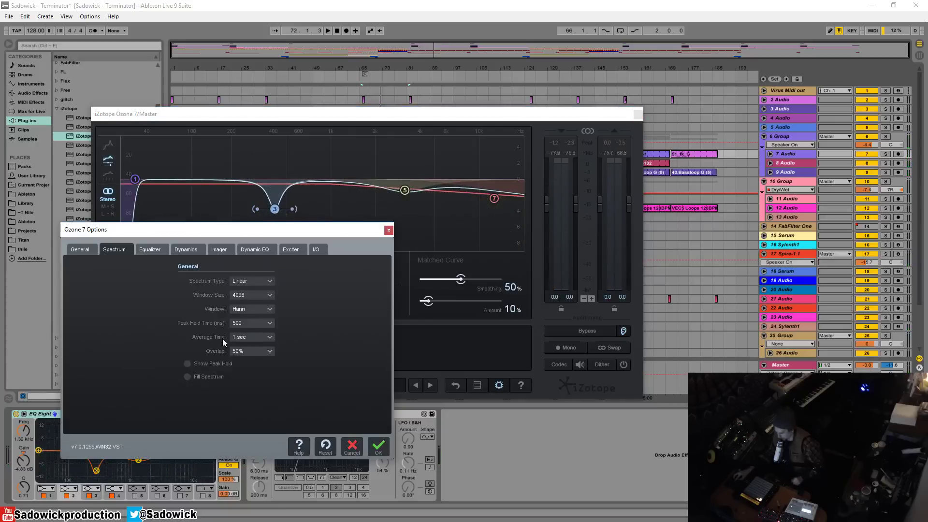
pyautogui.click(253, 341)
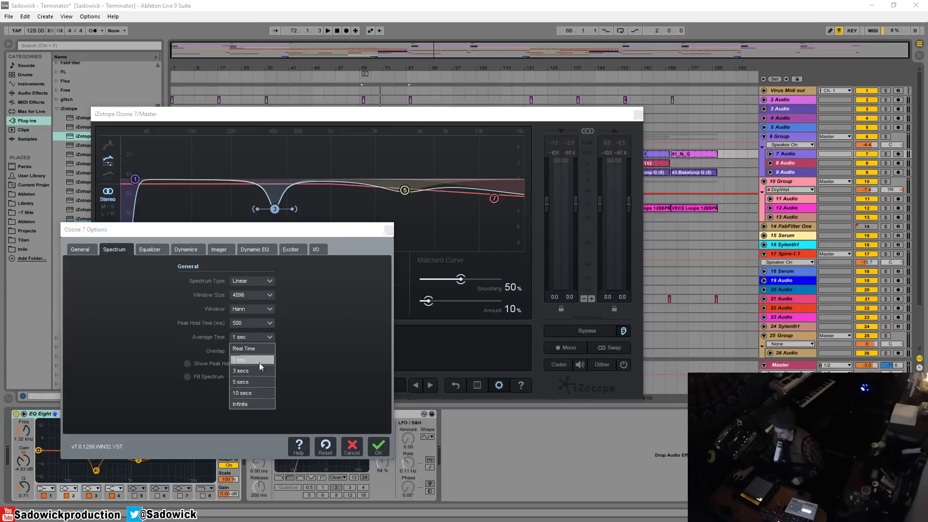
pyautogui.click(260, 393)
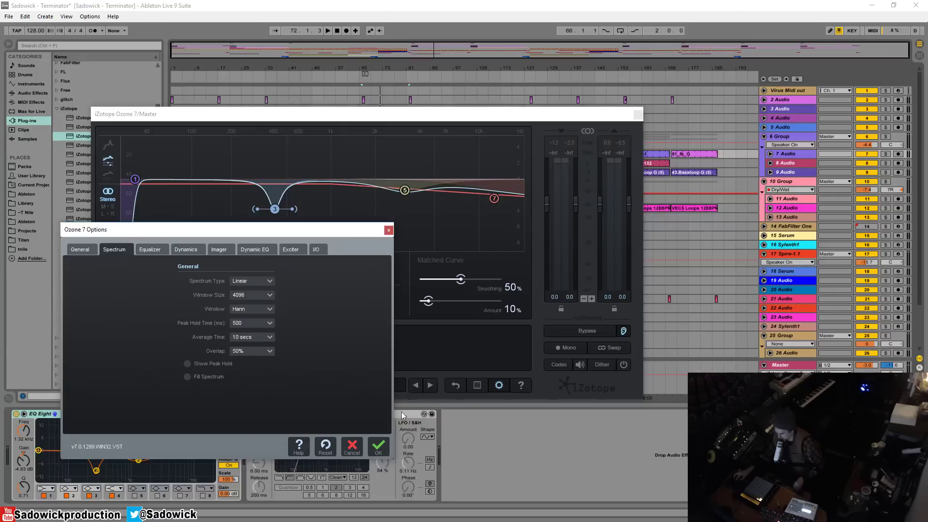
pyautogui.click(379, 448)
# Replay the section, raise Equalizer band 5 to about -0.8 dB near 3.16 kHz, and fine-tune band 7.
pyautogui.press('space')
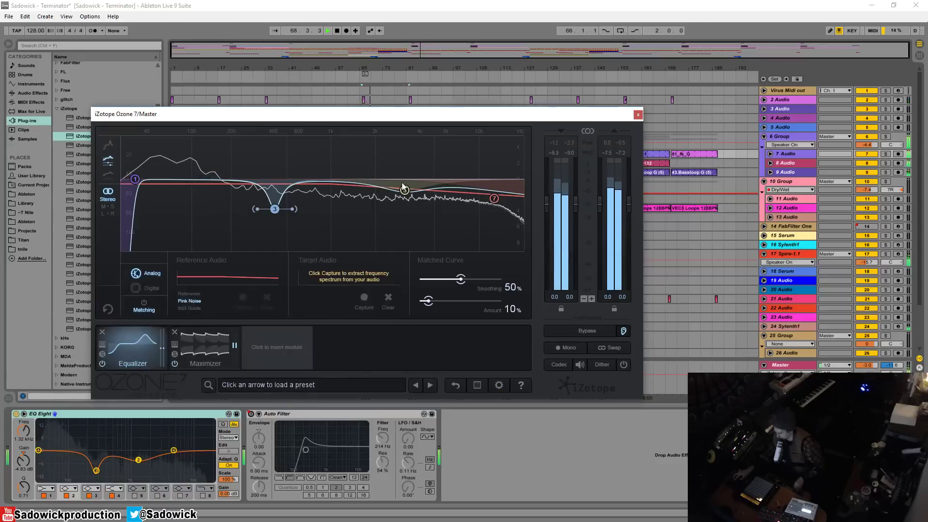
pyautogui.moveTo(405, 190)
pyautogui.mouseDown()
pyautogui.moveTo(406, 169)
pyautogui.moveTo(406, 187)
pyautogui.mouseUp()
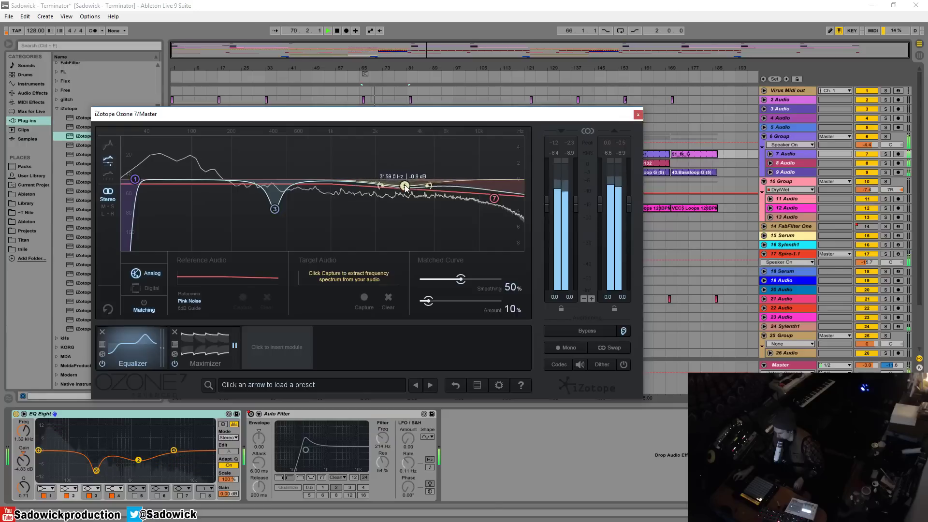
pyautogui.click(497, 199)
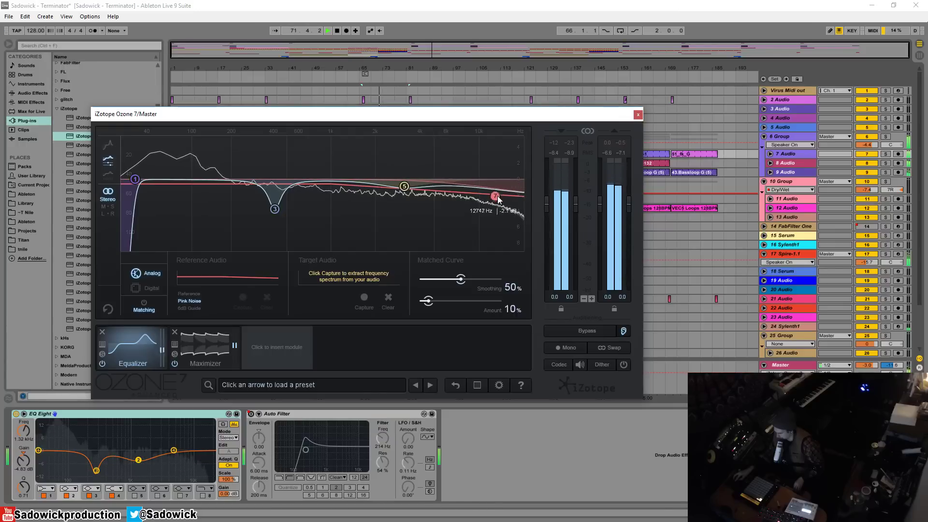
pyautogui.moveTo(498, 197); pyautogui.dragTo(497, 199)
# Switch the reference curve to 6dB Guide and lower Equalizer band 5 to about -1.3 dB at 3.18 kHz.
pyautogui.click(185, 307)
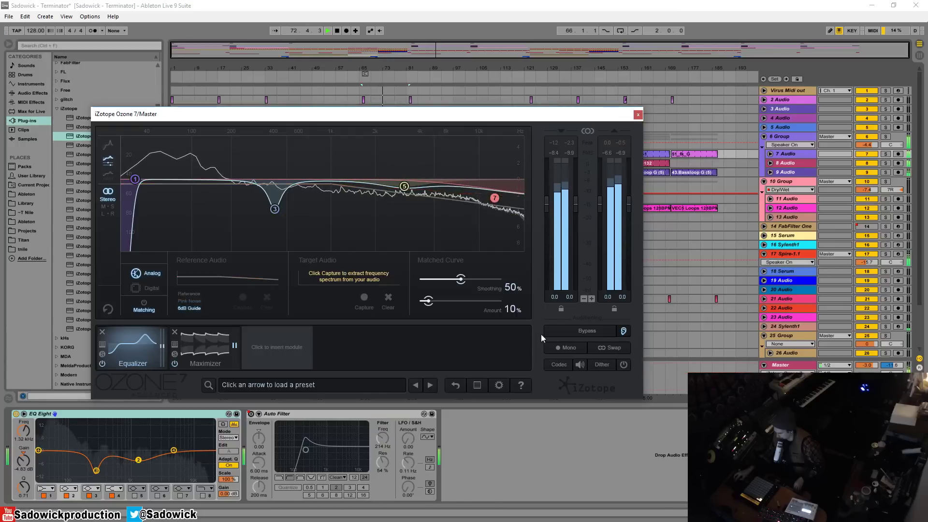
pyautogui.moveTo(408, 189)
pyautogui.mouseDown()
pyautogui.moveTo(431, 191)
pyautogui.moveTo(408, 192)
pyautogui.mouseUp()
pyautogui.click(453, 189)
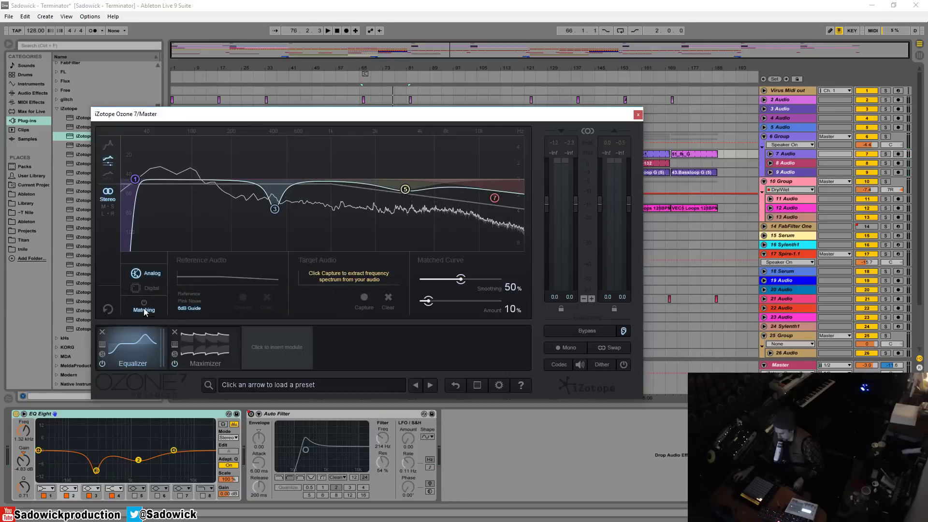
# Enable Equalizer bands 4 and 6, keep band 7 active, and return to the Matching view.
pyautogui.click(405, 189)
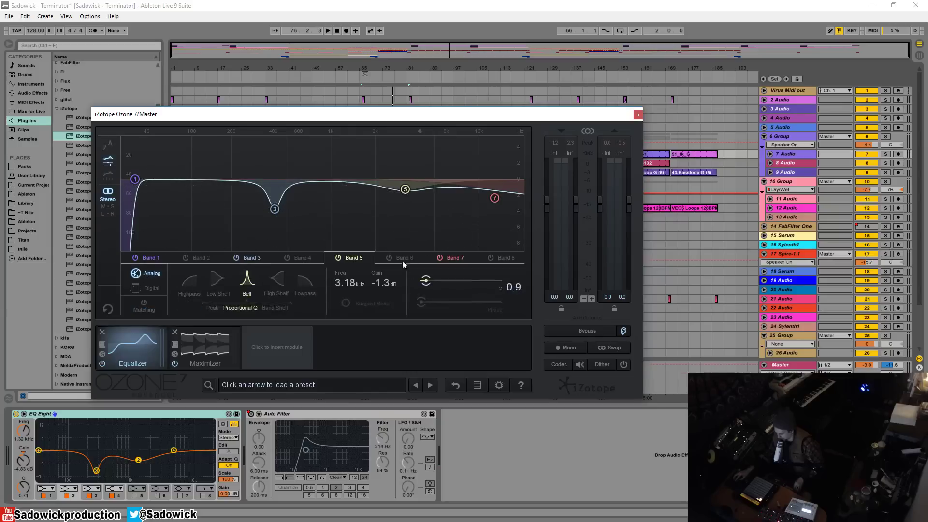
pyautogui.click(439, 259)
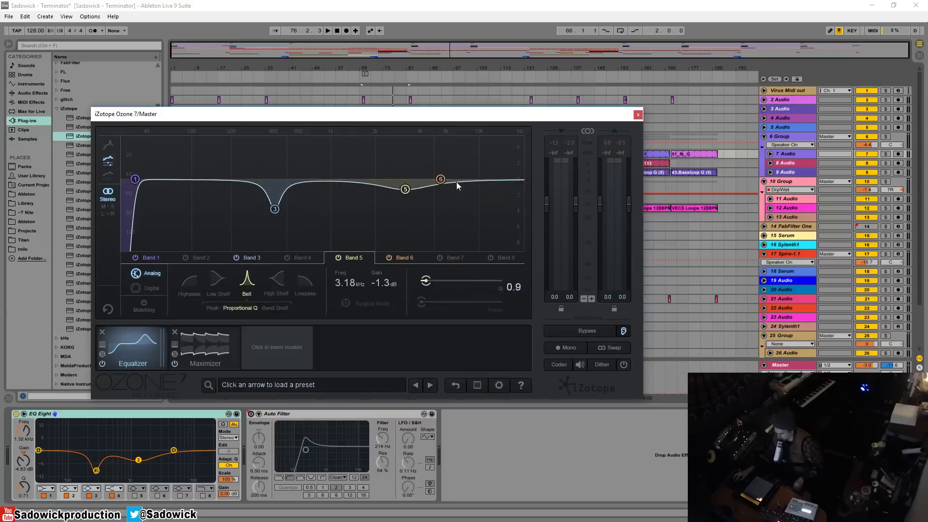
pyautogui.click(441, 258)
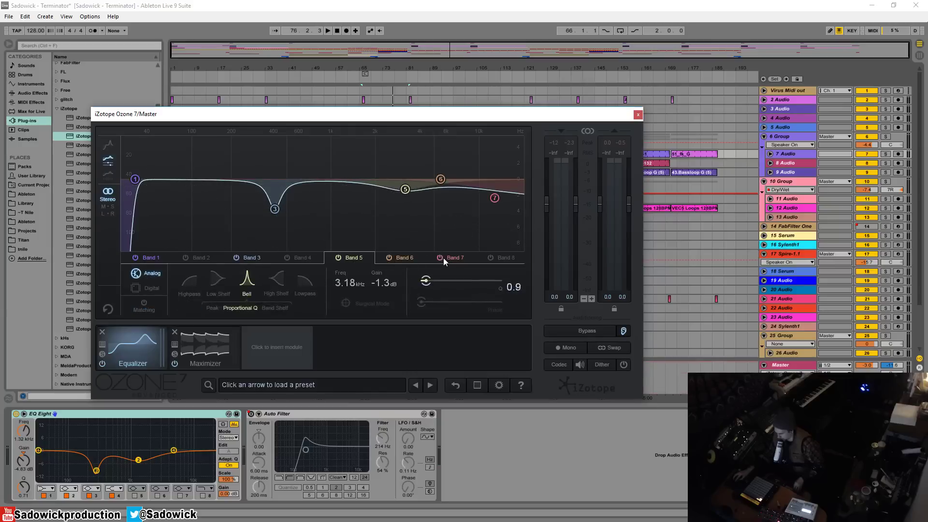
pyautogui.click(289, 258)
pyautogui.click(144, 308)
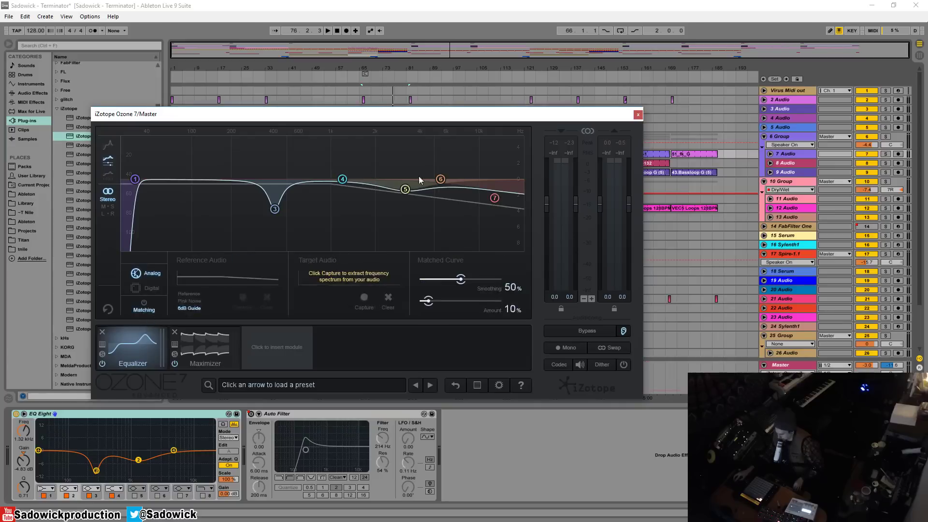
# During playback, set Equalizer band 6 to about -0.8 dB at 7.8 kHz, band 4 to 0.3 dB at 1.2 kHz, and shift band 3 slightly lower in frequency.
pyautogui.press('space')
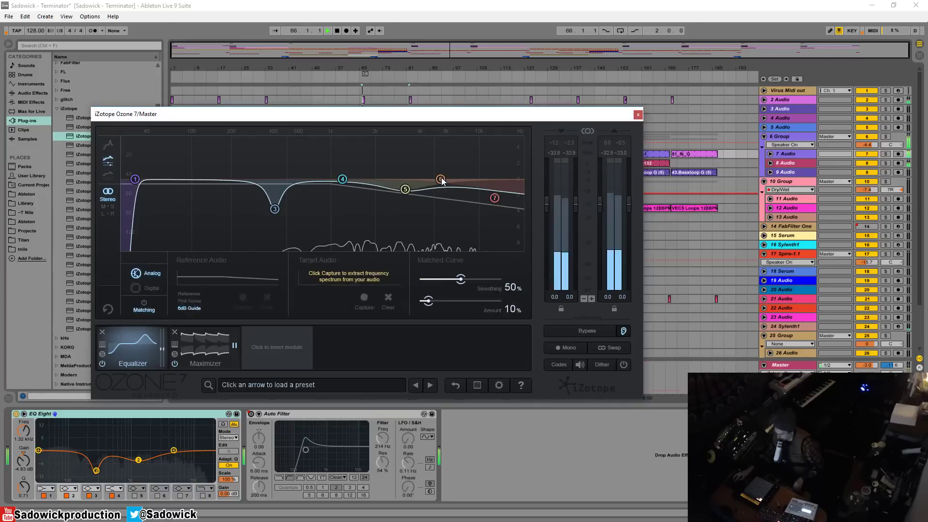
pyautogui.moveTo(445, 181); pyautogui.dragTo(464, 188)
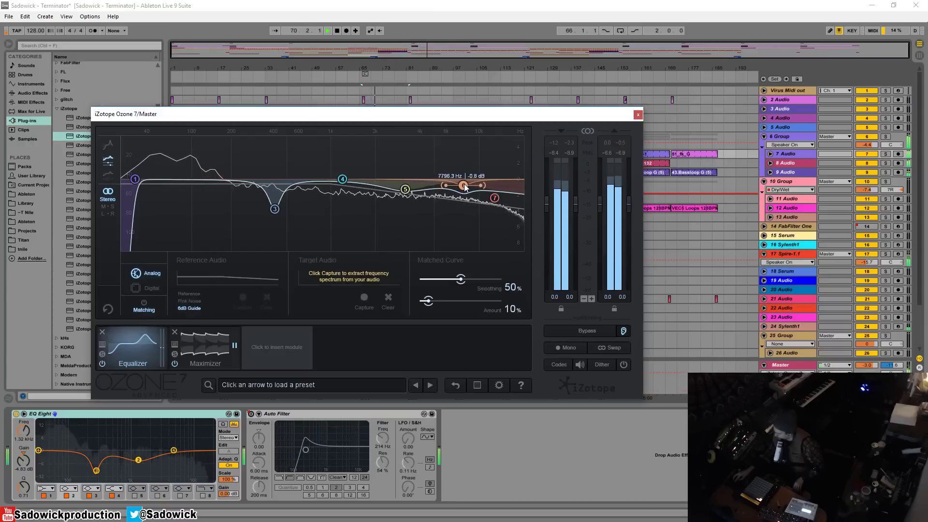
pyautogui.moveTo(342, 180)
pyautogui.mouseDown()
pyautogui.moveTo(343, 170)
pyautogui.moveTo(342, 198)
pyautogui.moveTo(343, 178)
pyautogui.mouseUp()
pyautogui.click(276, 210)
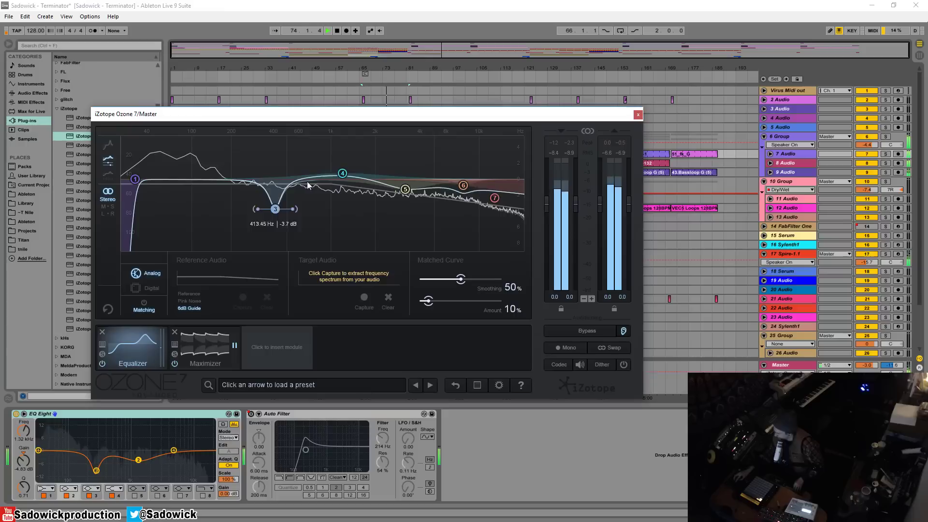
pyautogui.moveTo(279, 210); pyautogui.dragTo(273, 212)
pyautogui.click(342, 176)
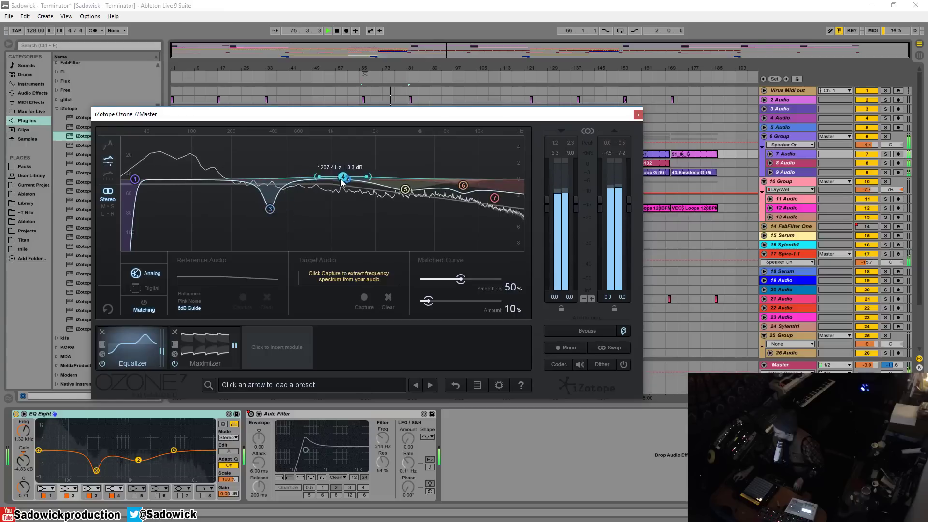
pyautogui.press('space')
# Compare the section's playback with the Equalizer bypassed and enabled, leaving it enabled.
pyautogui.click(103, 364)
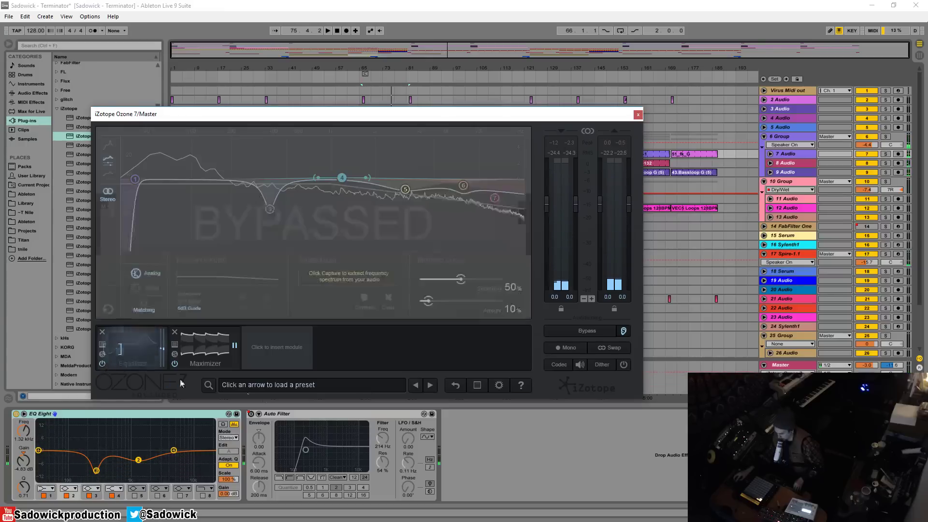
pyautogui.press('space')
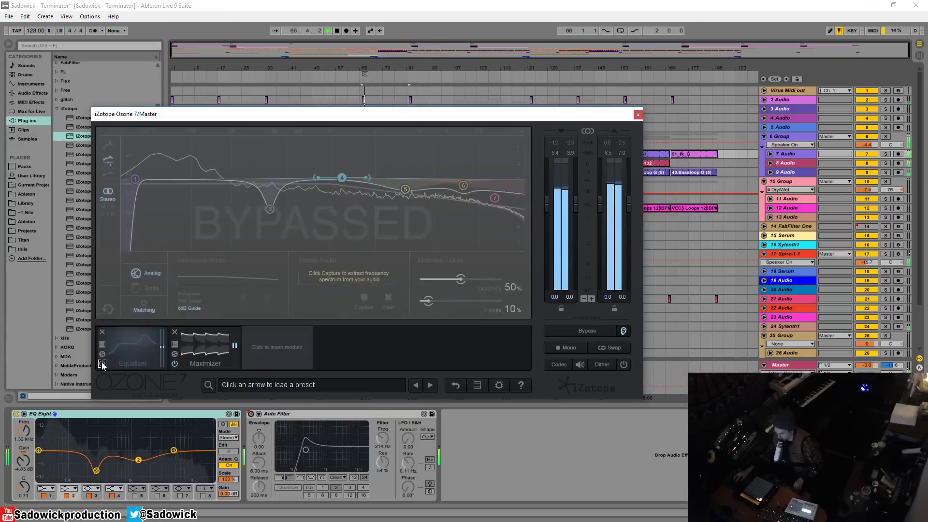
pyautogui.press('space')
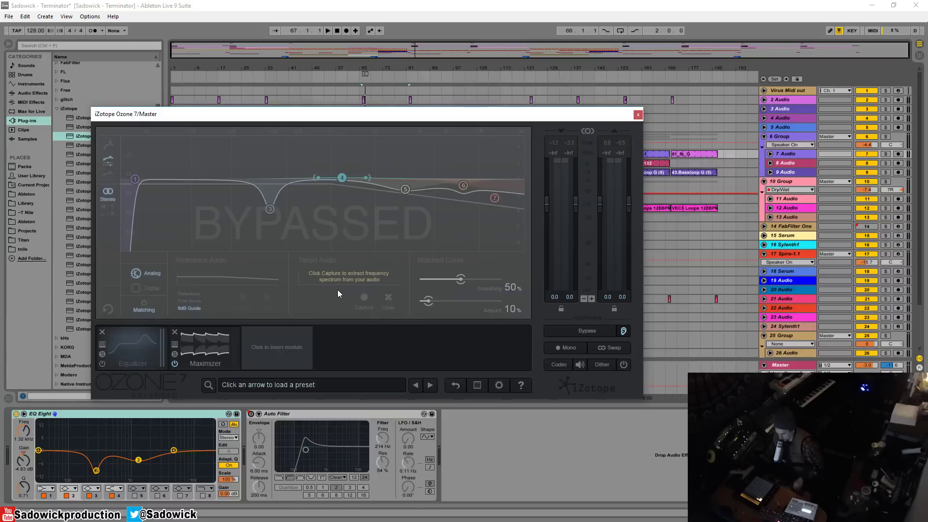
pyautogui.click(102, 366)
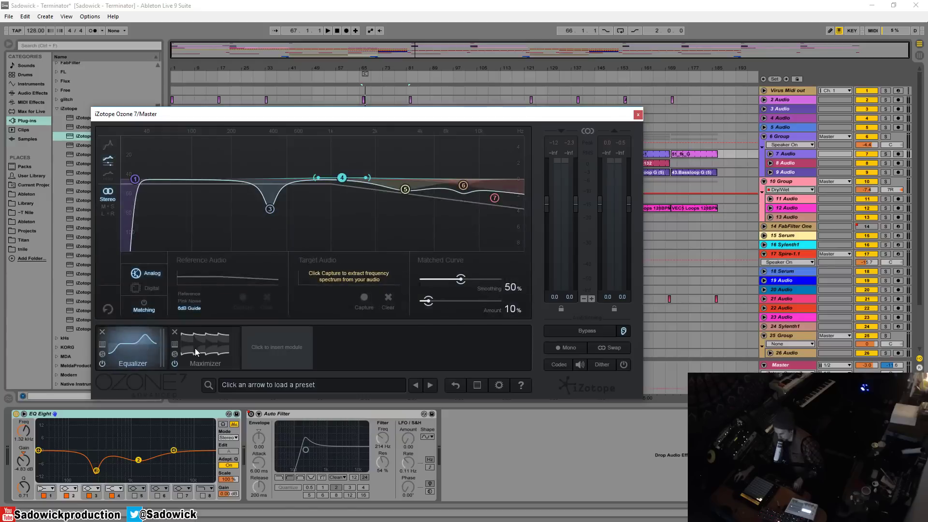
pyautogui.press('space')
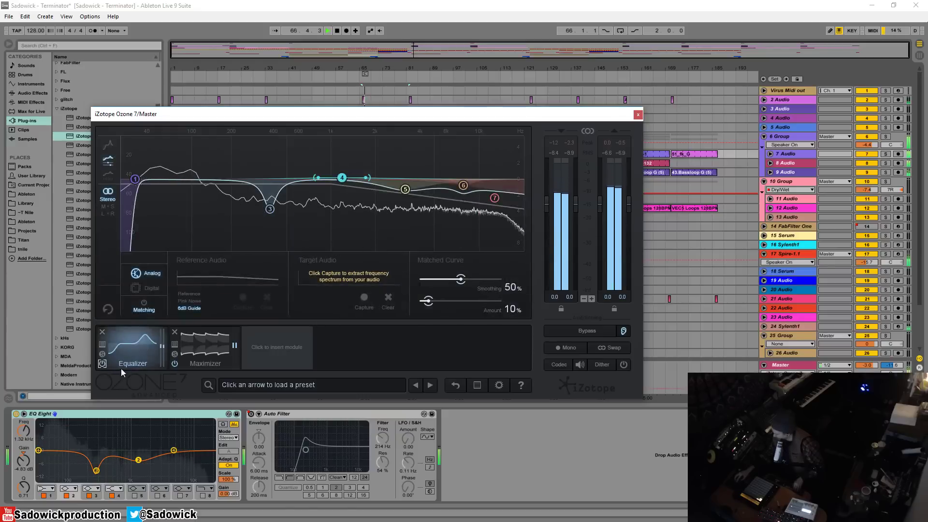
pyautogui.click(103, 364)
pyautogui.click(103, 365)
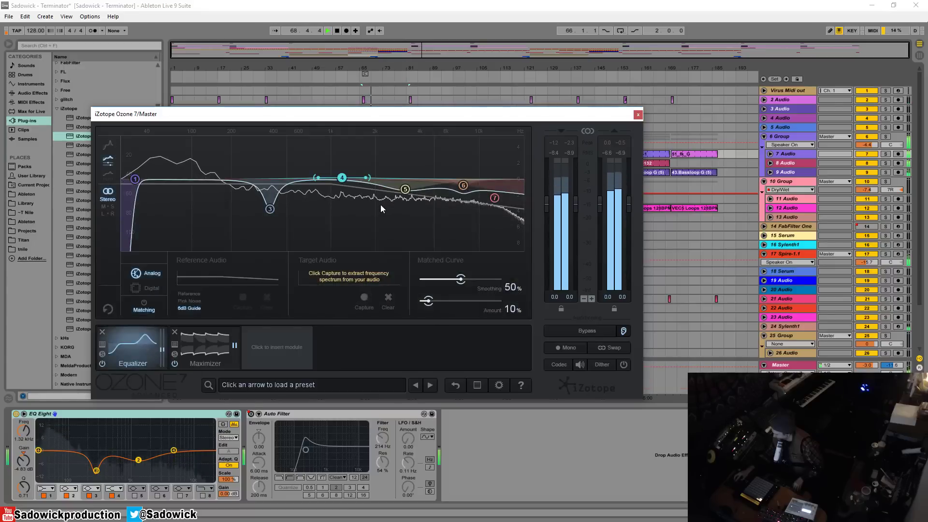
# Add a Vintage Tape module after the Maximizer and raise its Low Emphasis to about 5.9 during playback.
pyautogui.click(210, 340)
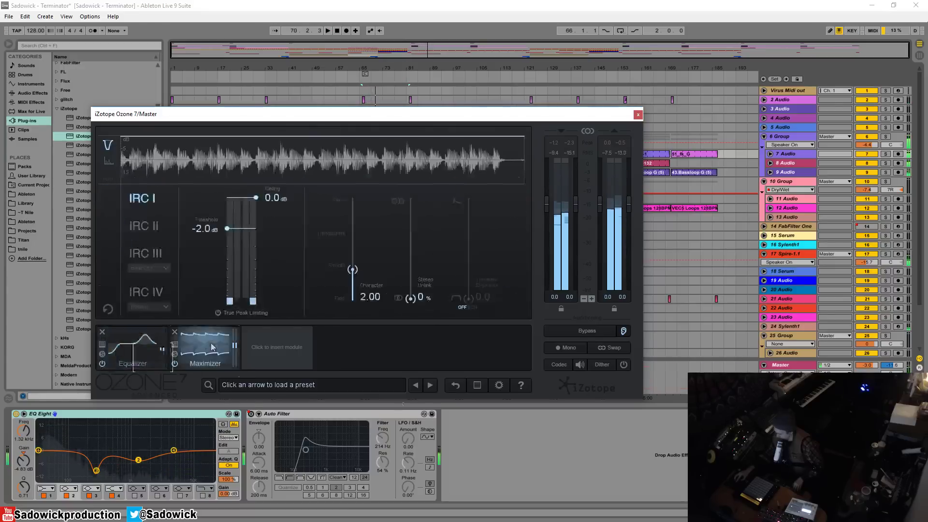
pyautogui.click(281, 351)
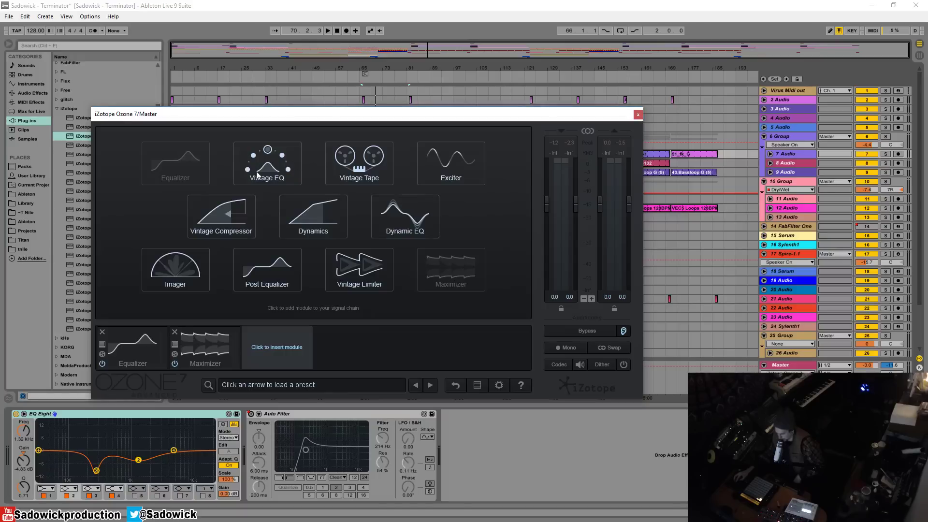
pyautogui.click(360, 162)
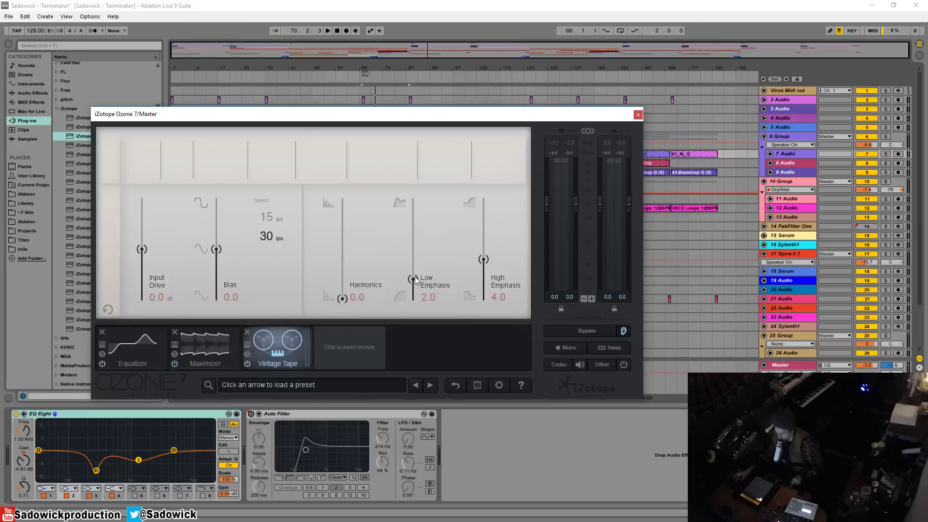
pyautogui.press('space')
pyautogui.moveTo(415, 282); pyautogui.dragTo(411, 240)
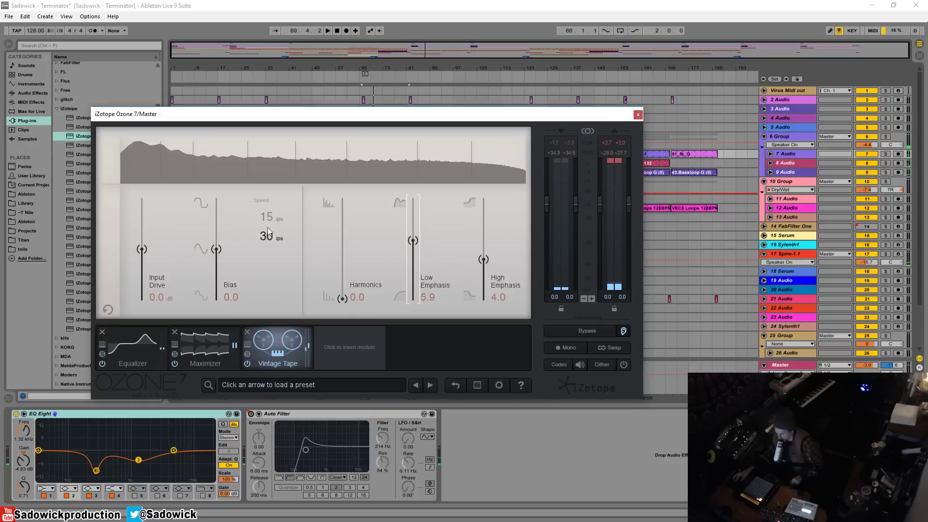
# Replay the section, compare Vintage Tape bypassed and enabled, and reduce its Low Emphasis to about 5.2.
pyautogui.press('space')
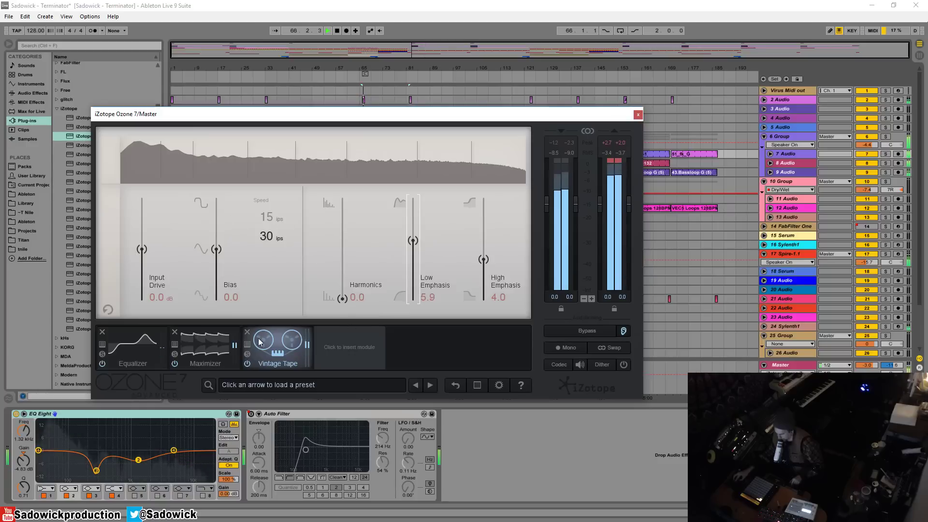
pyautogui.click(247, 364)
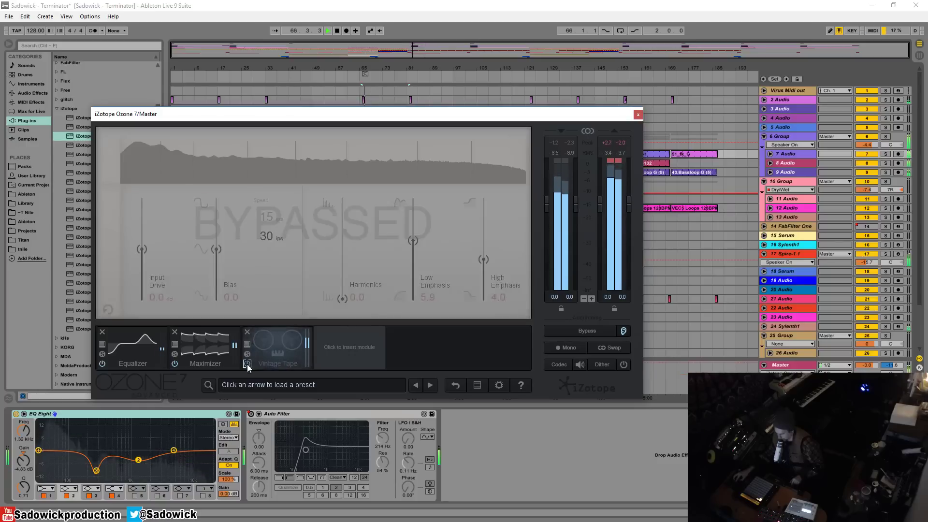
pyautogui.click(247, 364)
pyautogui.moveTo(413, 241); pyautogui.dragTo(412, 251)
pyautogui.press('space')
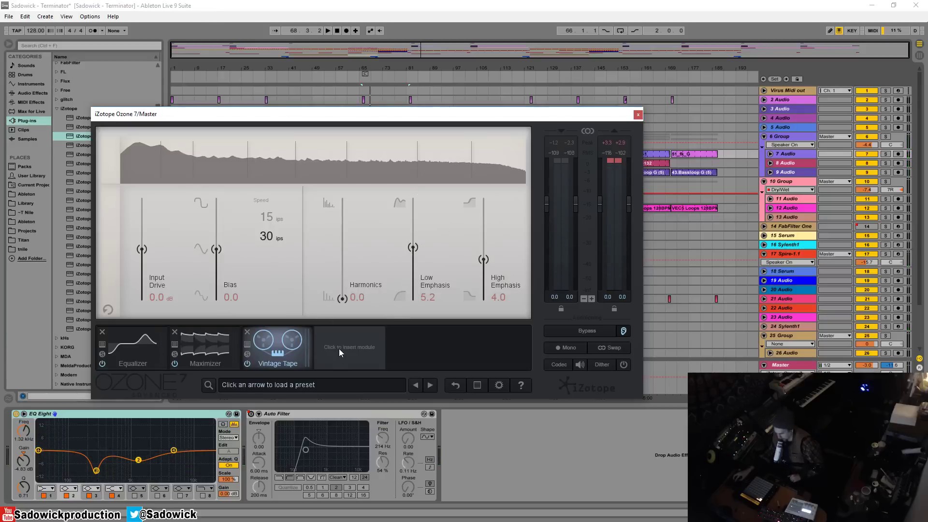
# Place Vintage Tape ahead of the Maximizer and remove the Maximizer from Ozone's module chain.
pyautogui.moveTo(269, 352)
pyautogui.mouseDown()
pyautogui.moveTo(194, 352)
pyautogui.moveTo(209, 344)
pyautogui.moveTo(295, 347)
pyautogui.moveTo(263, 349)
pyautogui.mouseUp()
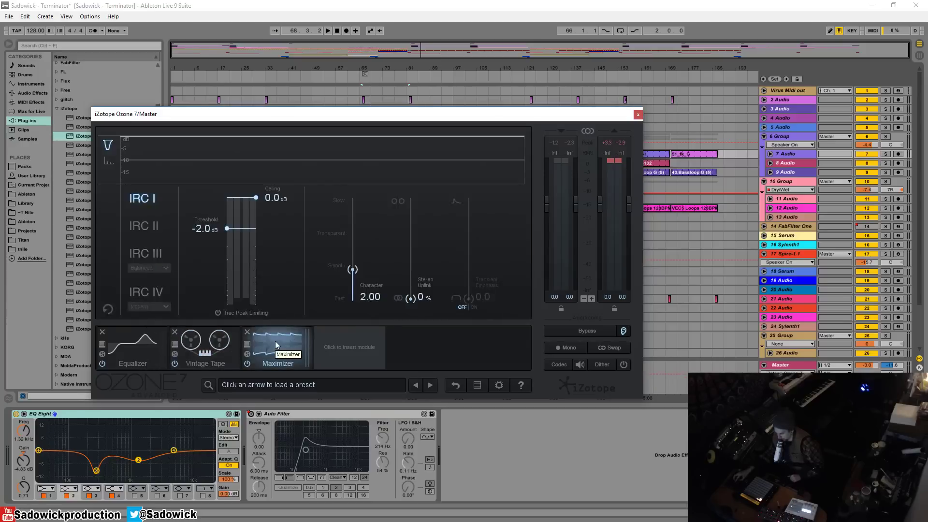
pyautogui.click(248, 332)
# Add the standalone iZotope Ozone 7 Maximizer after Ozone 7 on the Master track, view it, and close its window.
pyautogui.moveTo(265, 114); pyautogui.dragTo(334, 64)
pyautogui.click(781, 366)
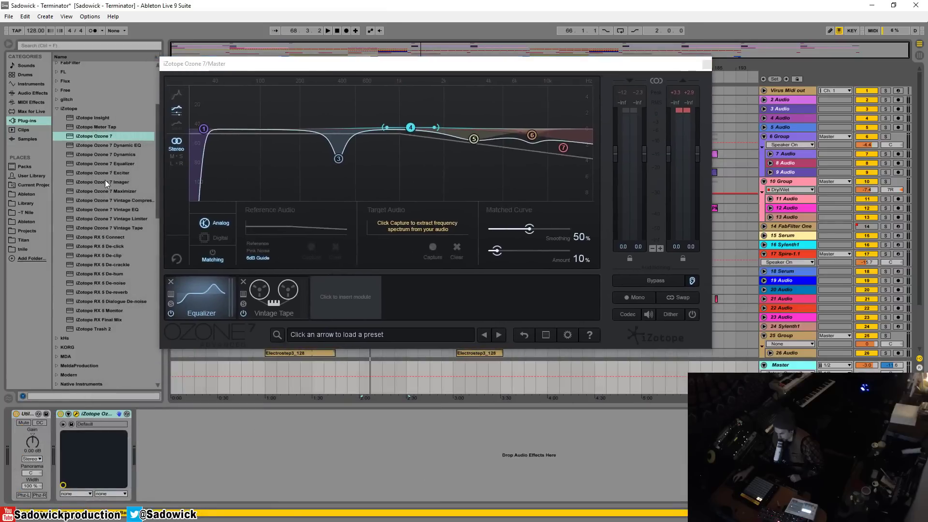
pyautogui.moveTo(105, 191); pyautogui.dragTo(102, 208)
pyautogui.moveTo(170, 448); pyautogui.dragTo(169, 448)
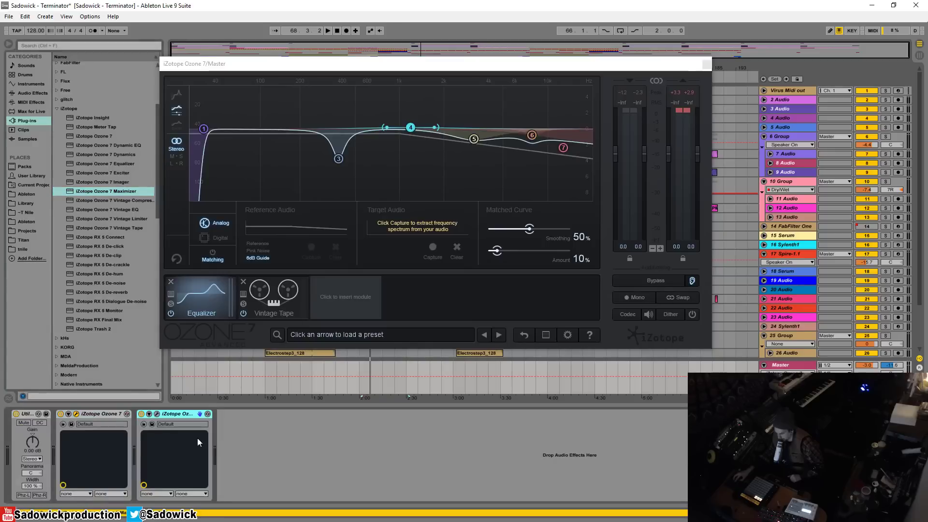
pyautogui.click(156, 415)
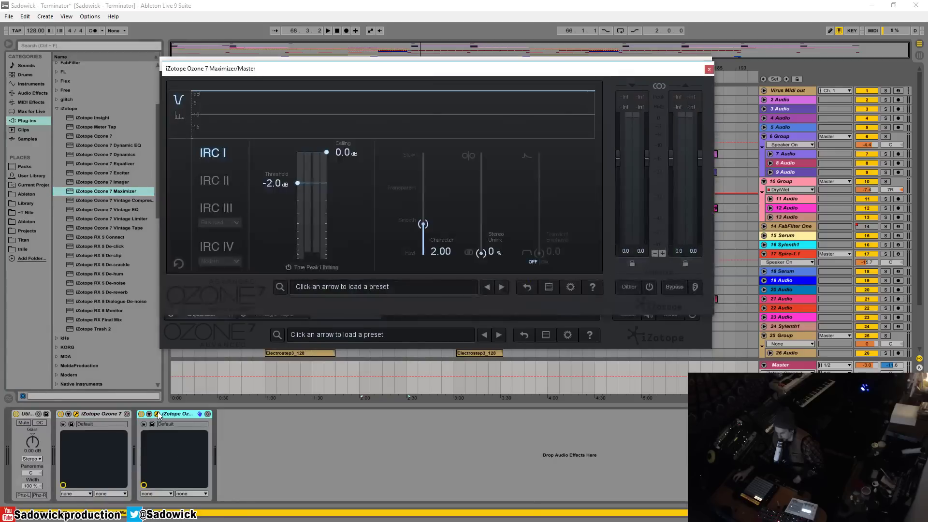
pyautogui.click(156, 415)
# Return to the main Ozone 7 window and add a Dynamics module after Vintage Tape.
pyautogui.moveTo(420, 70); pyautogui.dragTo(349, 127)
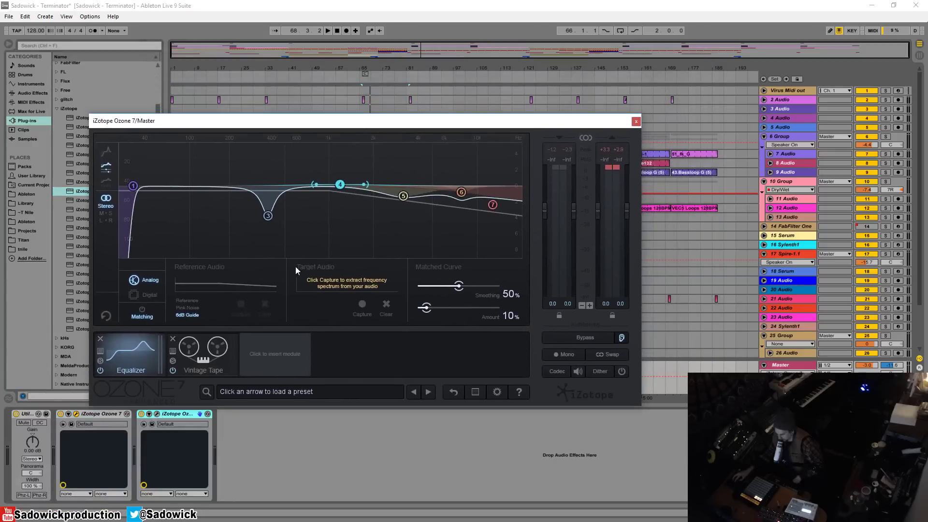
pyautogui.click(273, 357)
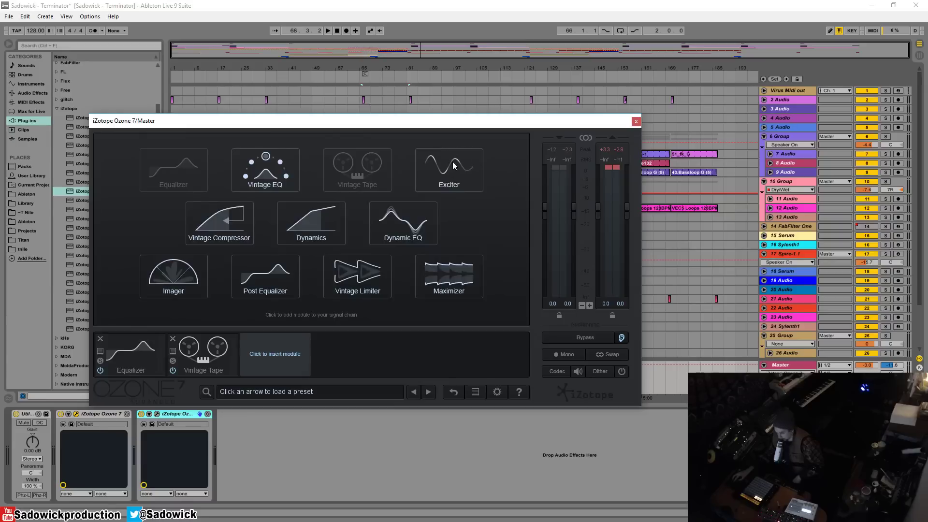
pyautogui.click(308, 233)
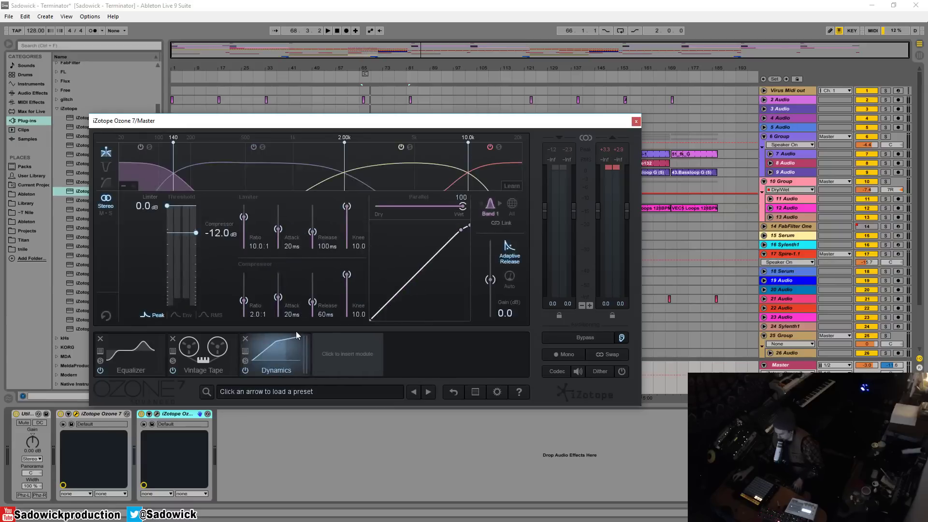
# Play the section and let Dynamics learn its multiband crossover frequencies from the audio.
pyautogui.press('space')
pyautogui.click(240, 176)
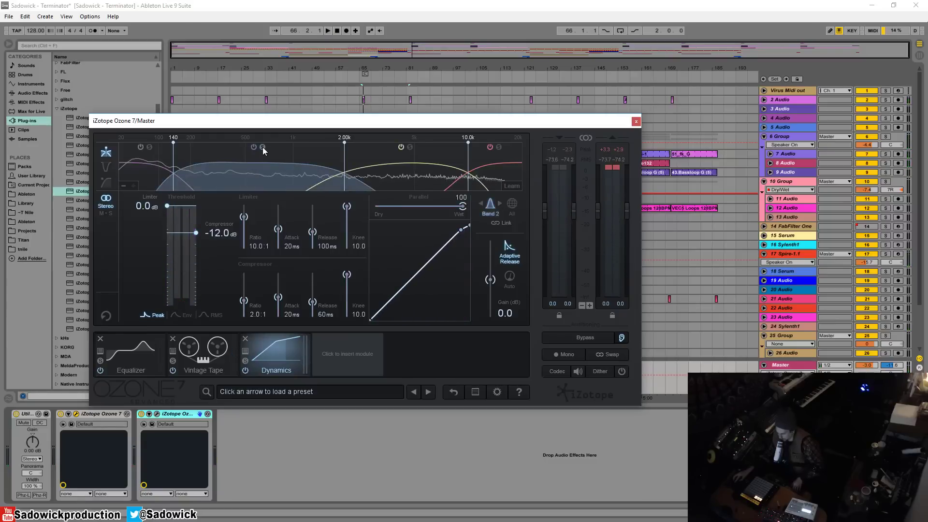
pyautogui.click(510, 186)
pyautogui.press('space')
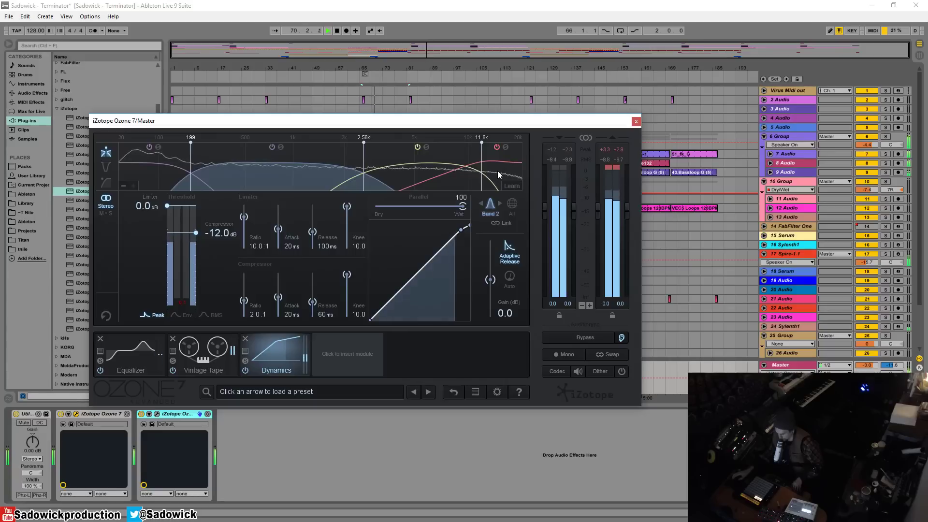
pyautogui.press('space')
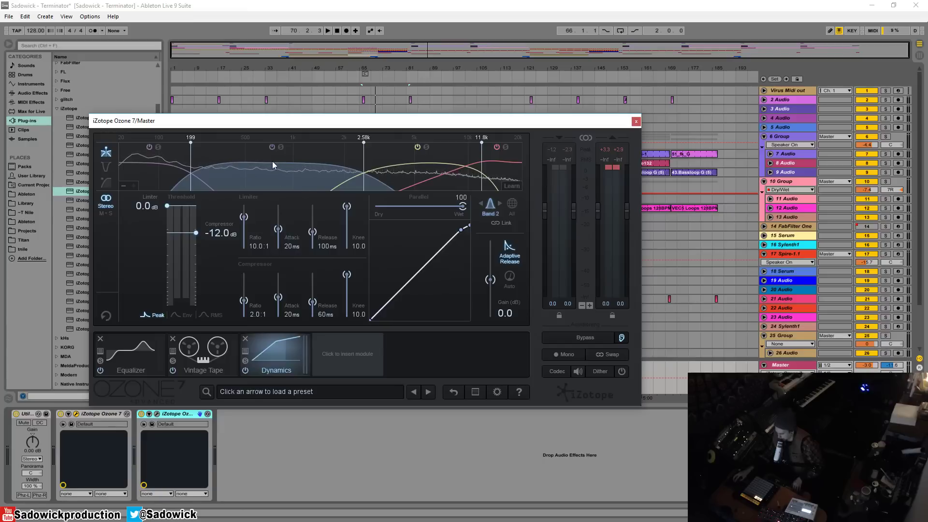
# Raise the Dynamics compressor threshold for Band 1 to -6.3 dB while playing the section.
pyautogui.click(136, 170)
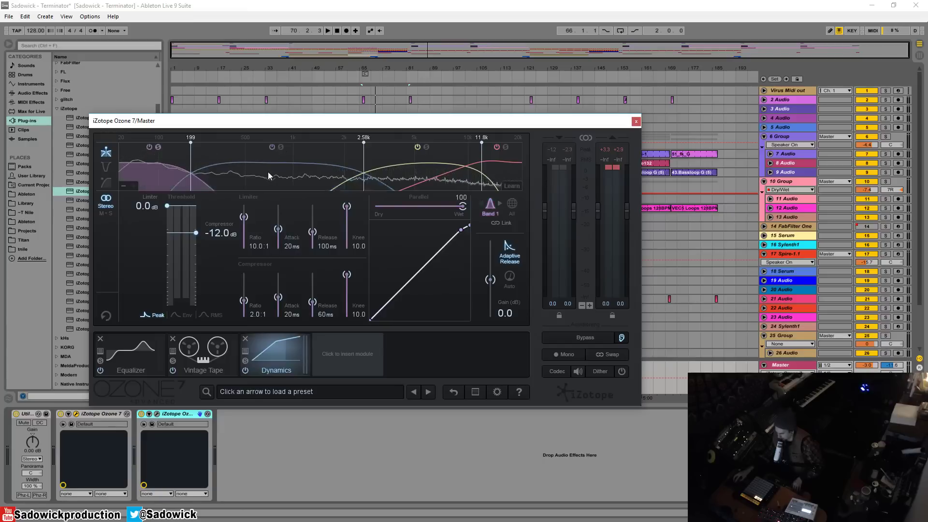
pyautogui.press('space')
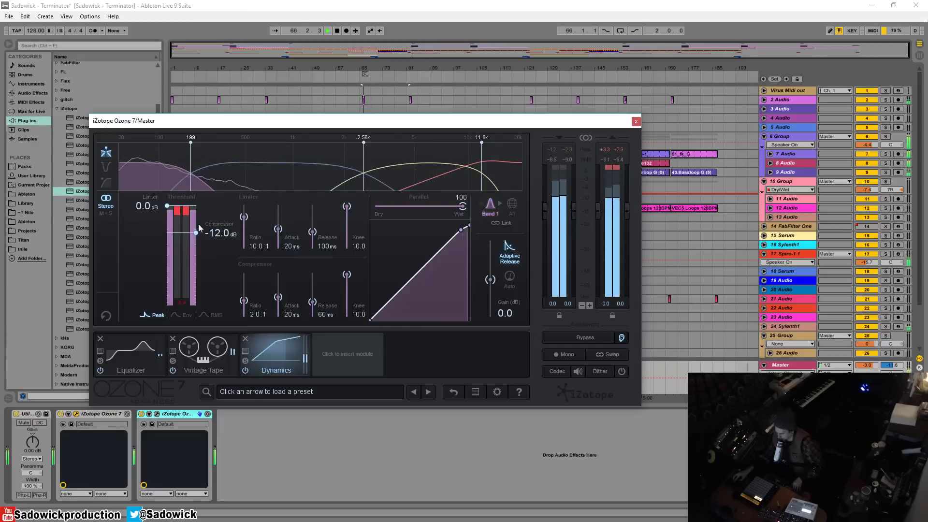
pyautogui.moveTo(197, 233)
pyautogui.mouseDown()
pyautogui.moveTo(197, 222)
pyautogui.moveTo(192, 269)
pyautogui.moveTo(192, 208)
pyautogui.moveTo(192, 248)
pyautogui.moveTo(196, 226)
pyautogui.moveTo(166, 206)
pyautogui.moveTo(194, 222)
pyautogui.mouseUp()
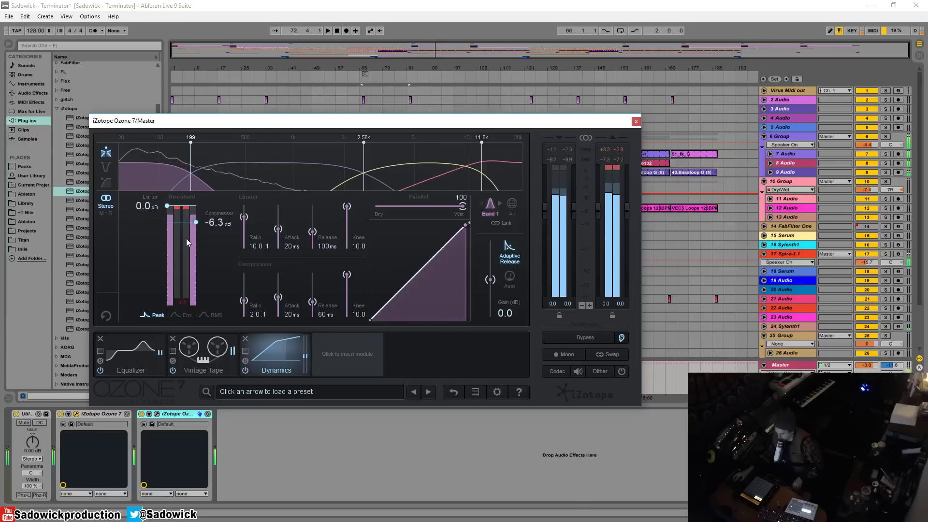
pyautogui.press('space')
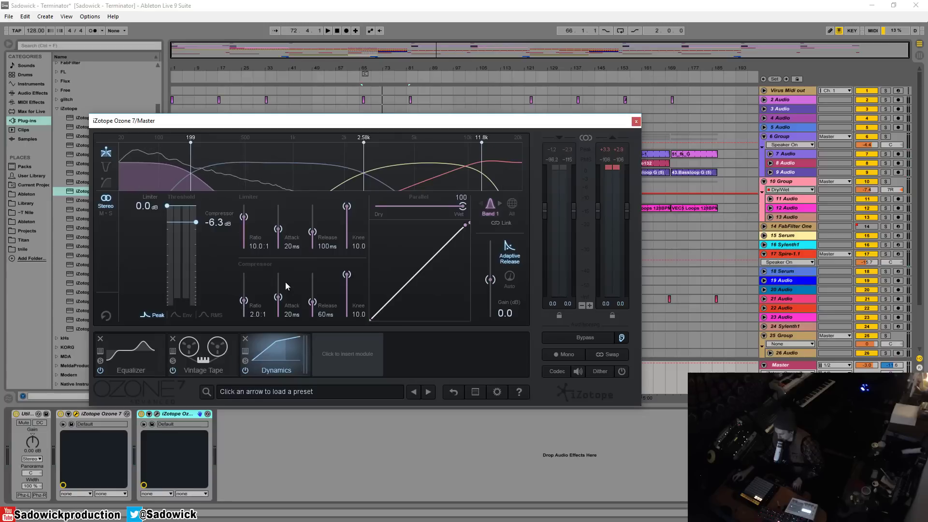
# During playback, set Band 2's compressor to a -22.0 dB threshold, 3.5:1 ratio, 60 ms attack and 27 ms release.
pyautogui.press('space')
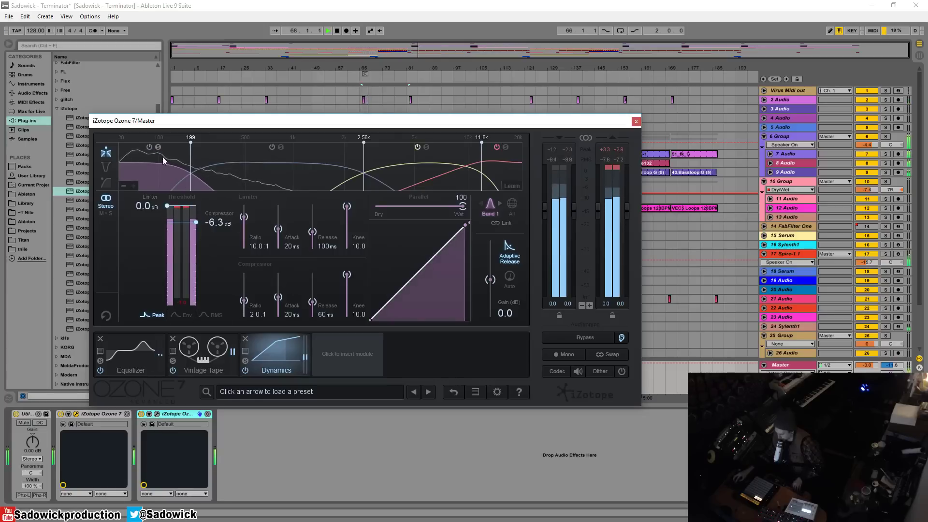
pyautogui.click(247, 172)
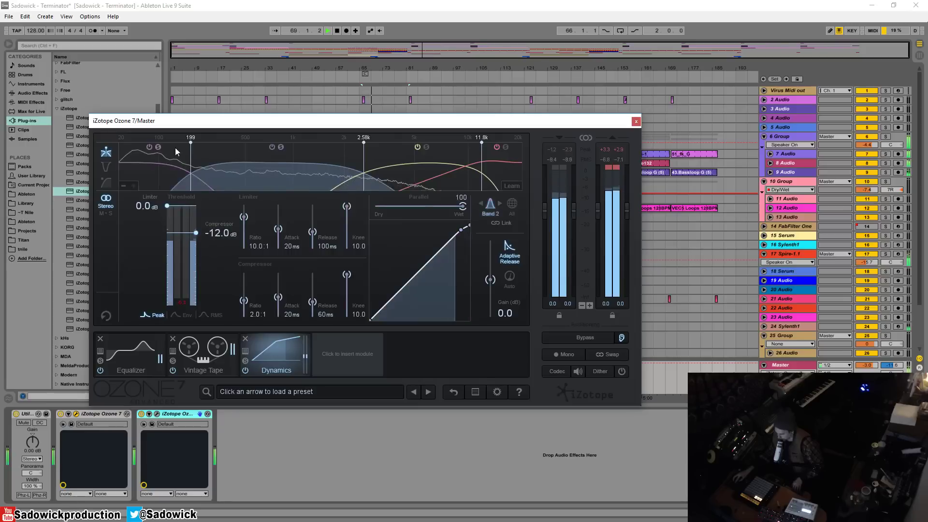
pyautogui.moveTo(200, 233)
pyautogui.mouseDown()
pyautogui.moveTo(199, 256)
pyautogui.moveTo(197, 248)
pyautogui.mouseUp()
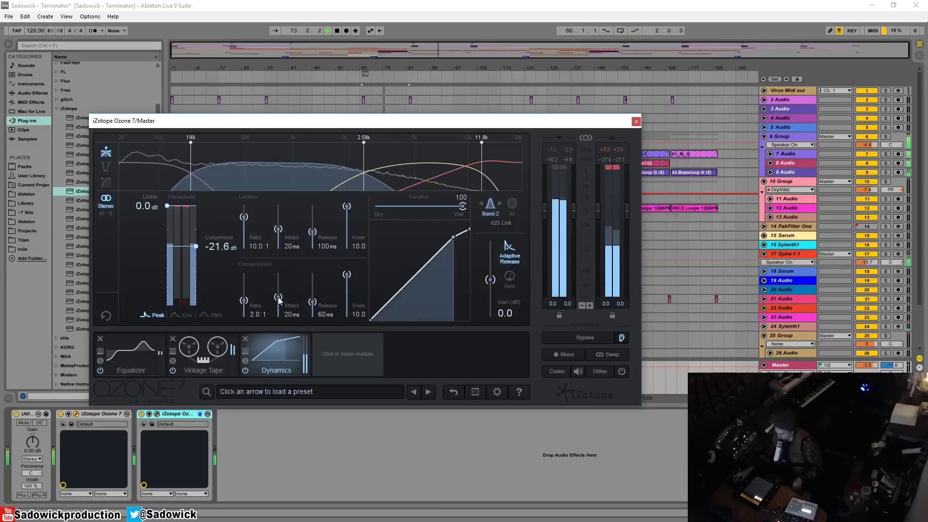
pyautogui.moveTo(277, 297)
pyautogui.mouseDown()
pyautogui.moveTo(281, 321)
pyautogui.moveTo(283, 299)
pyautogui.mouseUp()
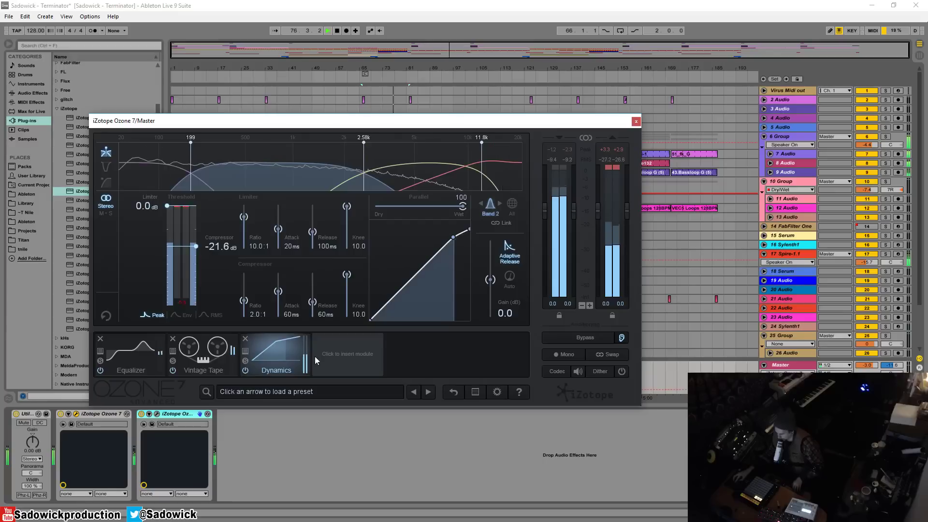
pyautogui.moveTo(315, 306); pyautogui.dragTo(315, 306)
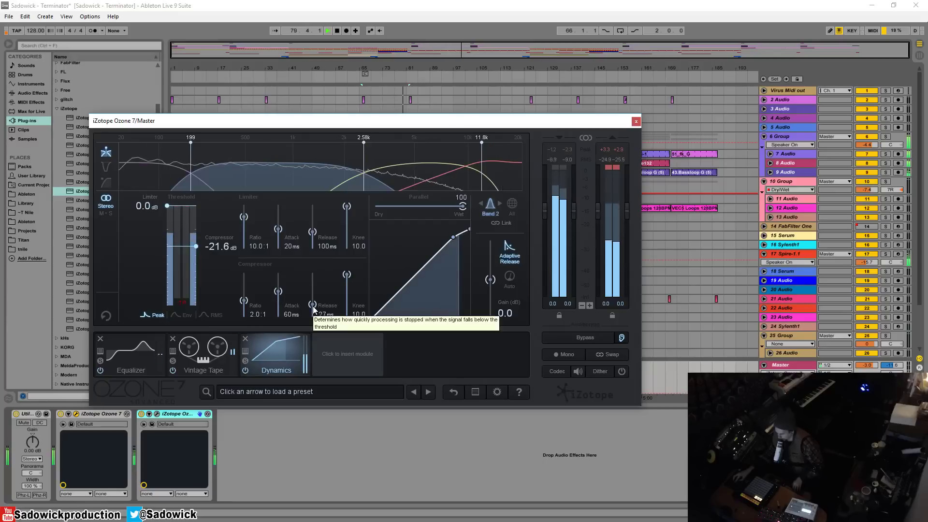
pyautogui.moveTo(196, 247); pyautogui.dragTo(196, 247)
pyautogui.moveTo(245, 300); pyautogui.dragTo(244, 295)
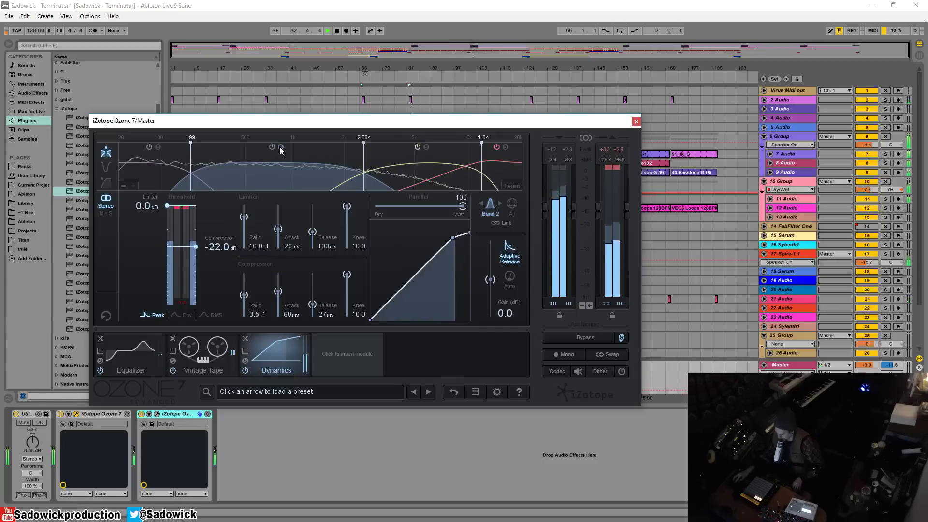
# Set Band 3's compressor threshold to -24.5 dB and its attack to 30 ms.
pyautogui.click(440, 152)
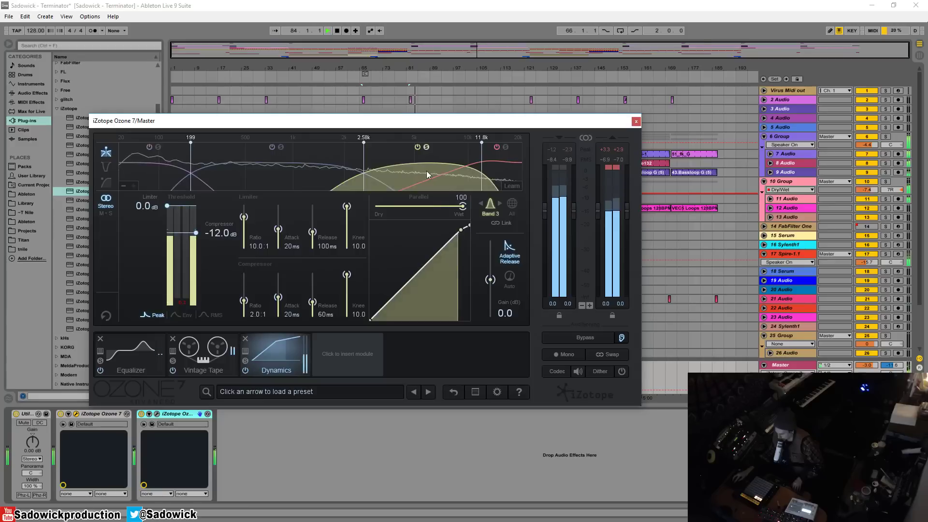
pyautogui.moveTo(197, 235); pyautogui.dragTo(197, 251)
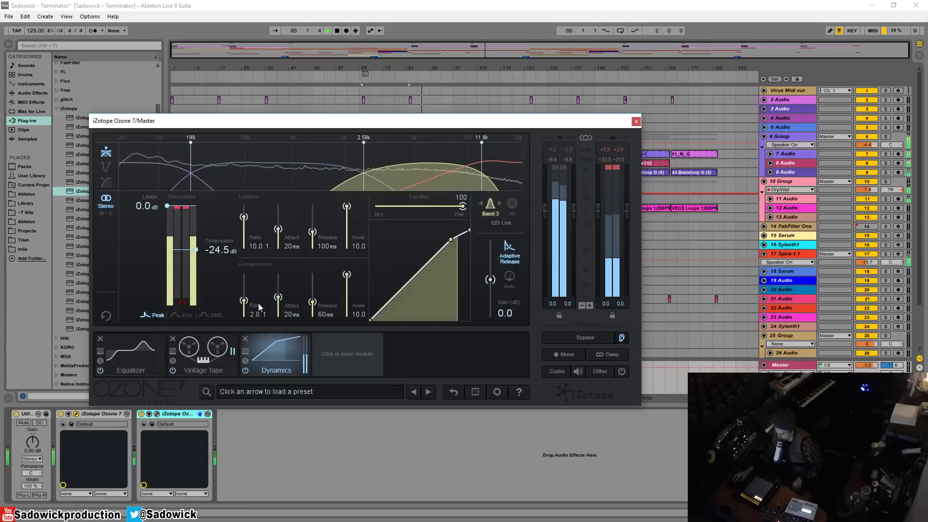
pyautogui.moveTo(278, 298); pyautogui.dragTo(300, 294)
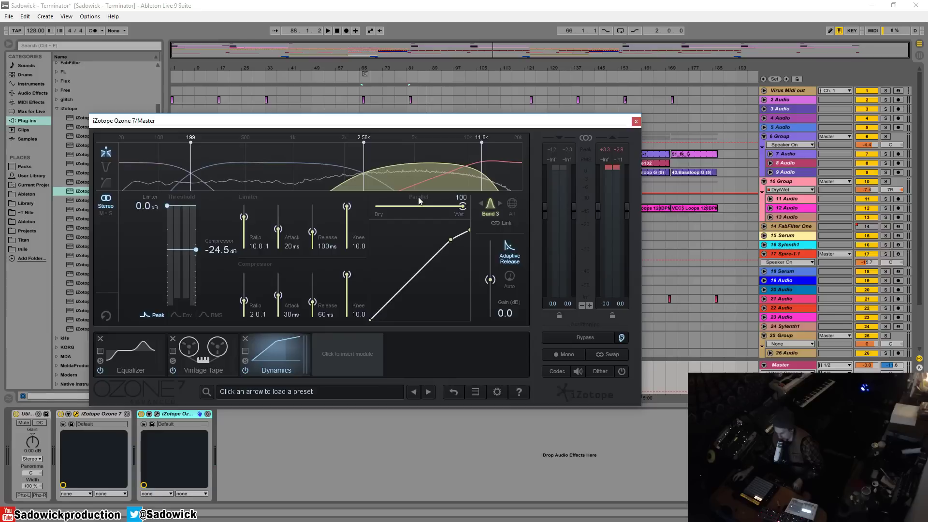
# Replay the section and lower Band 4's compressor threshold to -32.7 dB.
pyautogui.press('space')
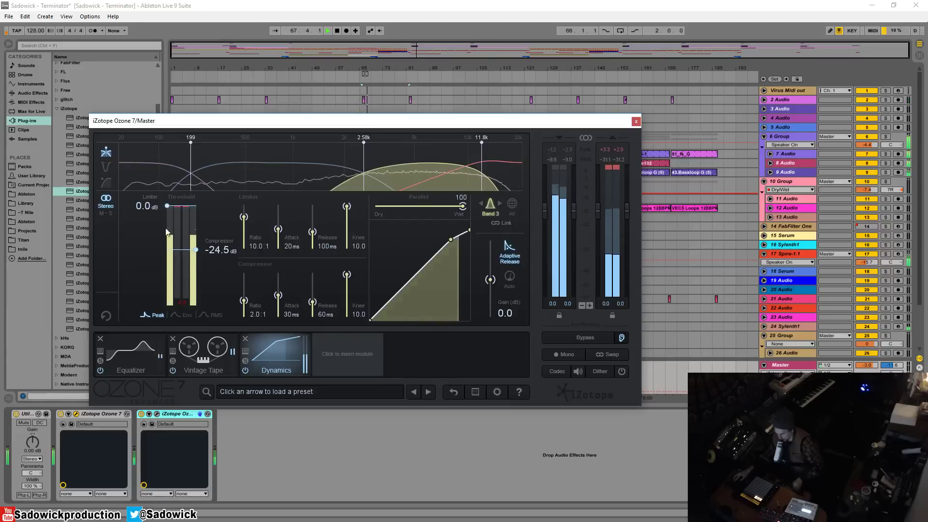
pyautogui.click(509, 161)
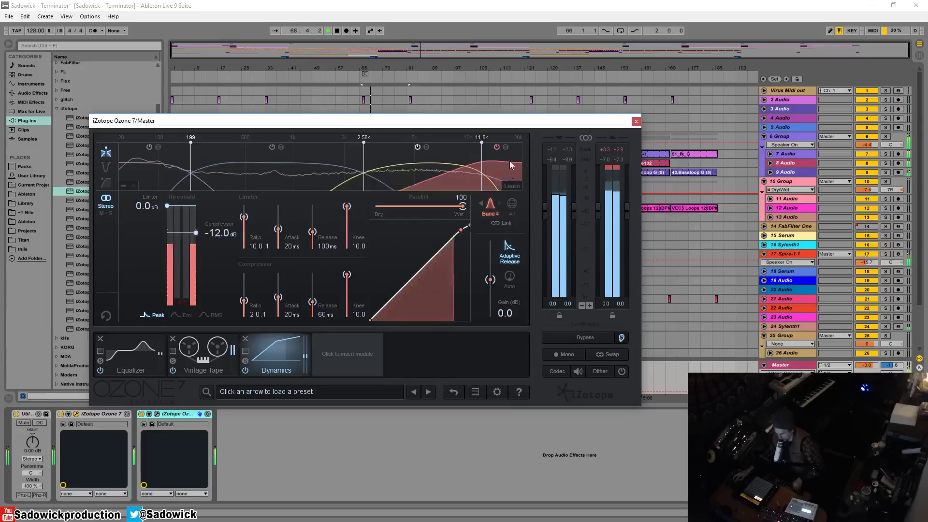
pyautogui.moveTo(196, 233); pyautogui.dragTo(196, 259)
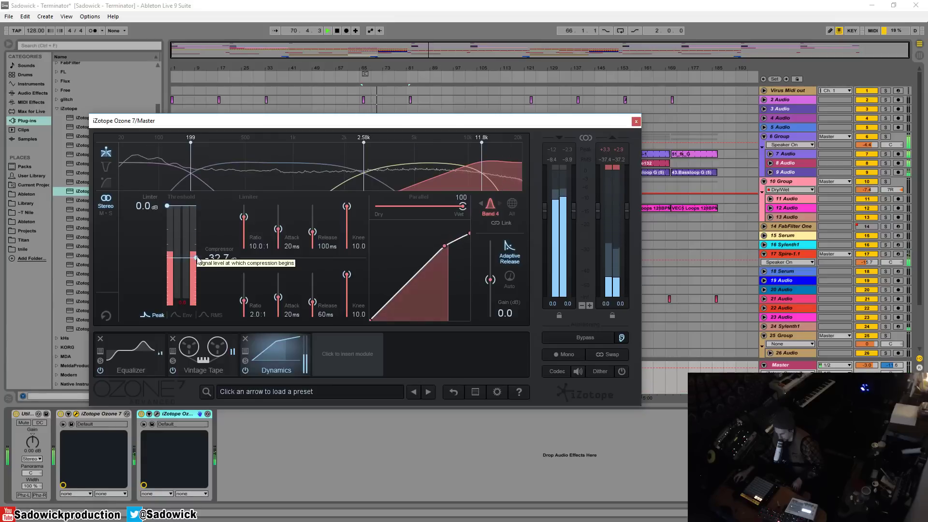
pyautogui.press('space')
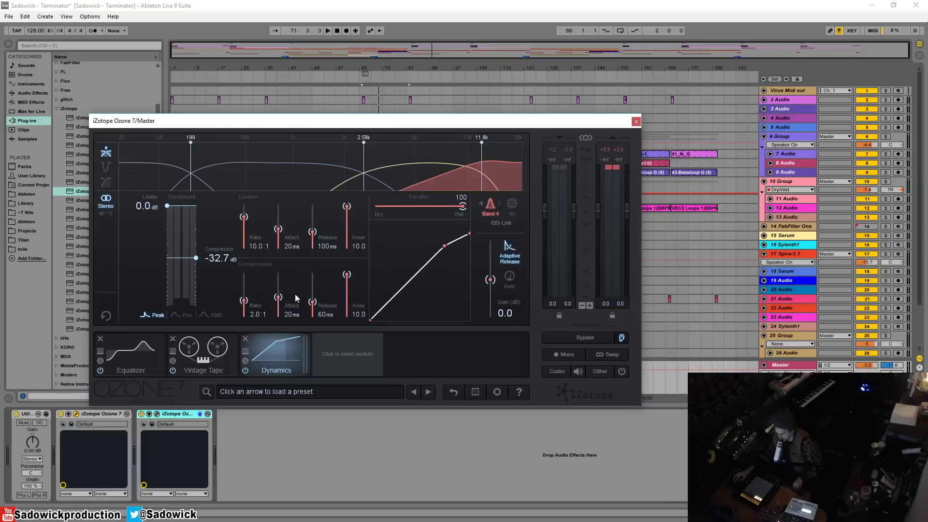
# Refine Band 1's compressor during playback to a 19.1:1 ratio, -5.9 dB threshold, 14 ms attack and 59 ms release.
pyautogui.press('space')
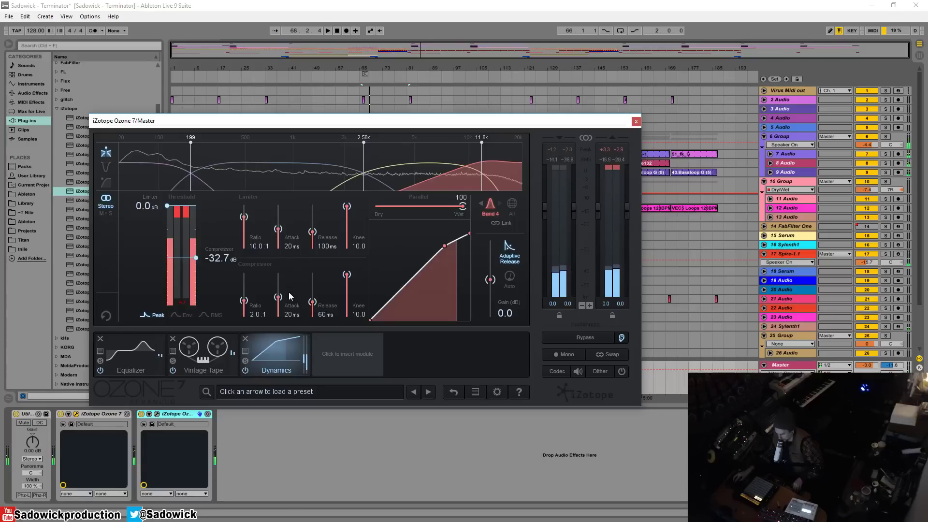
pyautogui.click(155, 172)
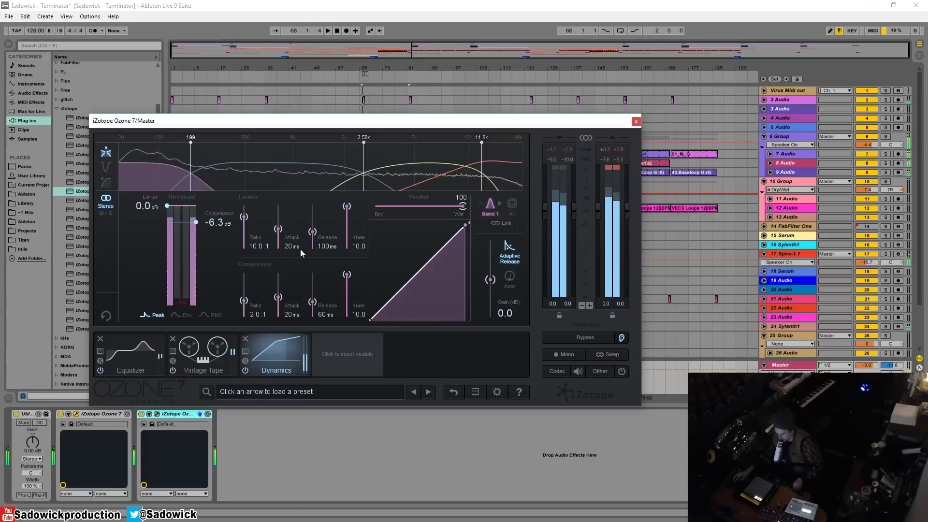
pyautogui.press('space')
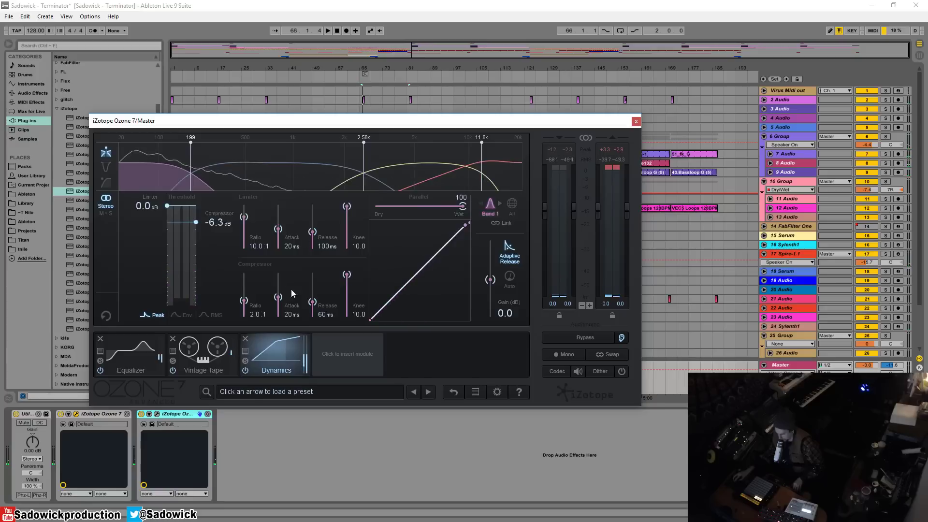
pyautogui.press('space')
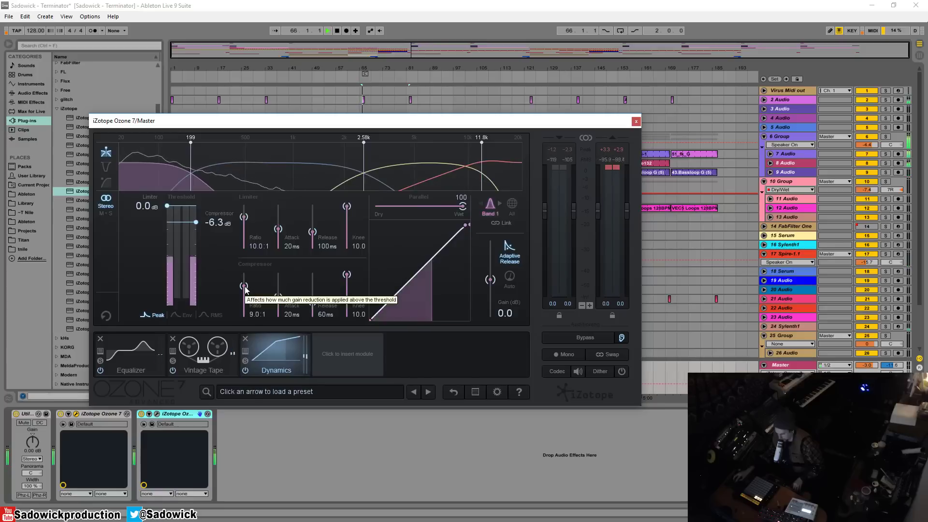
pyautogui.moveTo(245, 287); pyautogui.dragTo(245, 280)
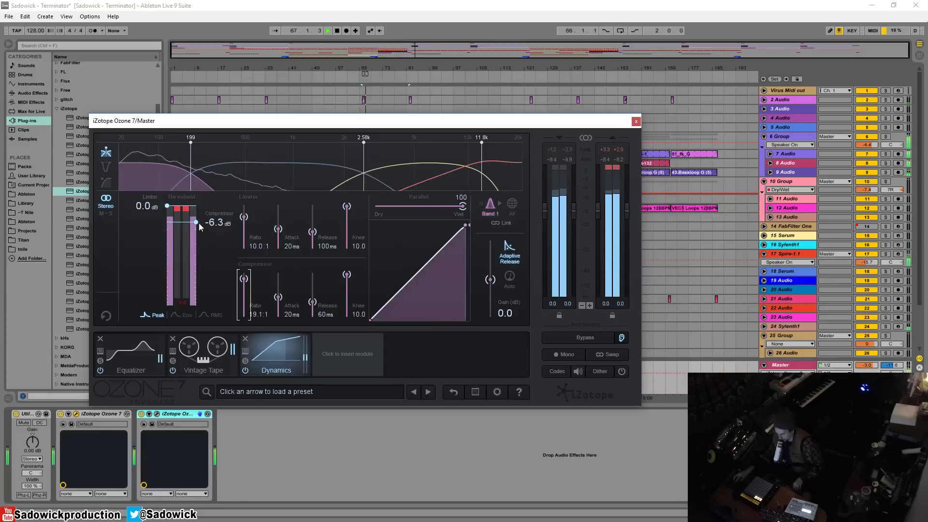
pyautogui.moveTo(199, 223); pyautogui.dragTo(197, 230)
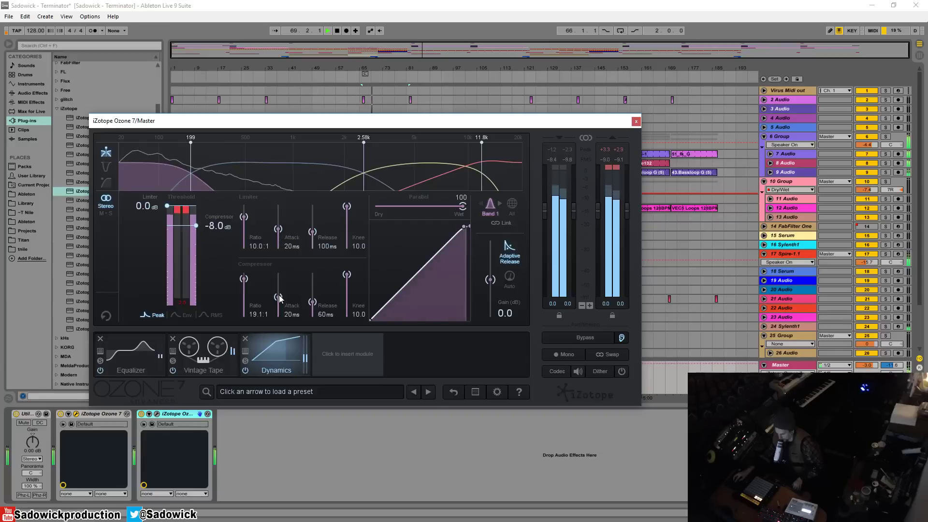
pyautogui.moveTo(280, 298); pyautogui.dragTo(312, 302)
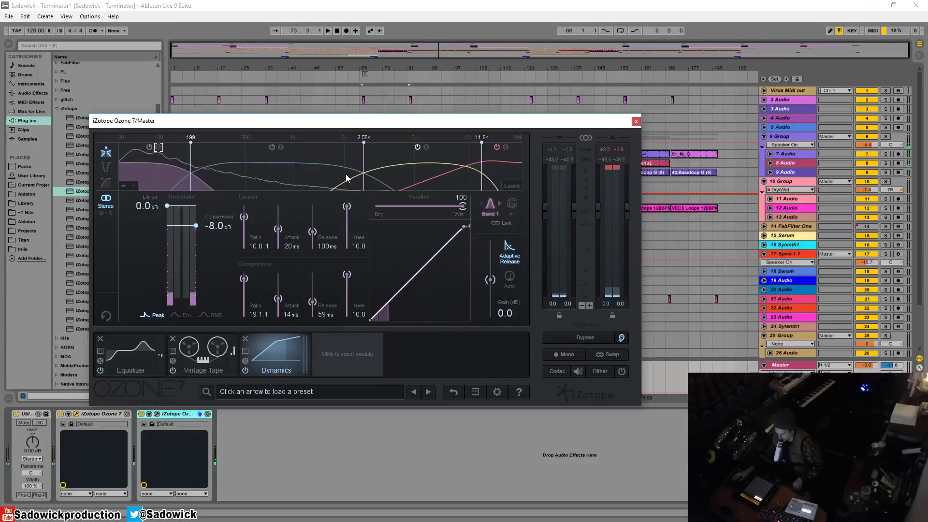
pyautogui.press('space')
pyautogui.moveTo(196, 225); pyautogui.dragTo(196, 221)
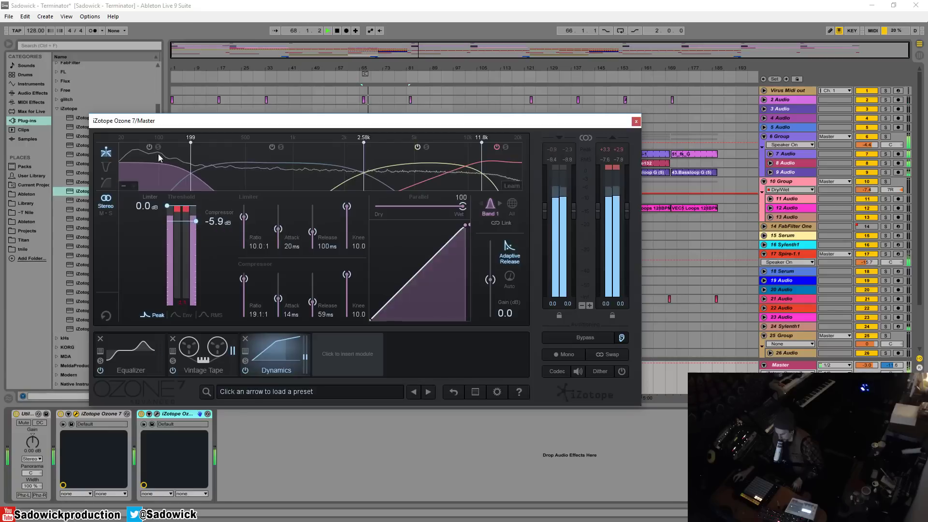
pyautogui.press('space')
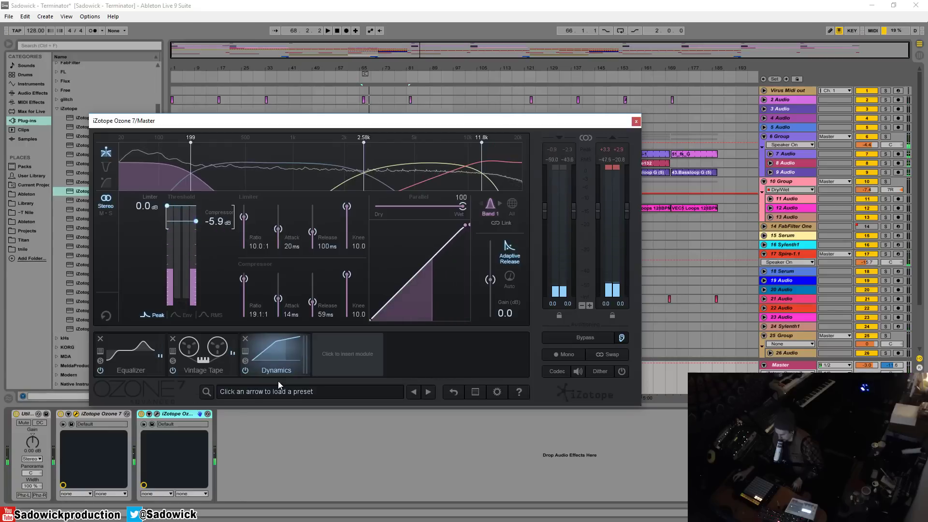
# Replay the section and compare the sound with the Dynamics module bypassed and enabled.
pyautogui.press('space')
pyautogui.click(245, 371)
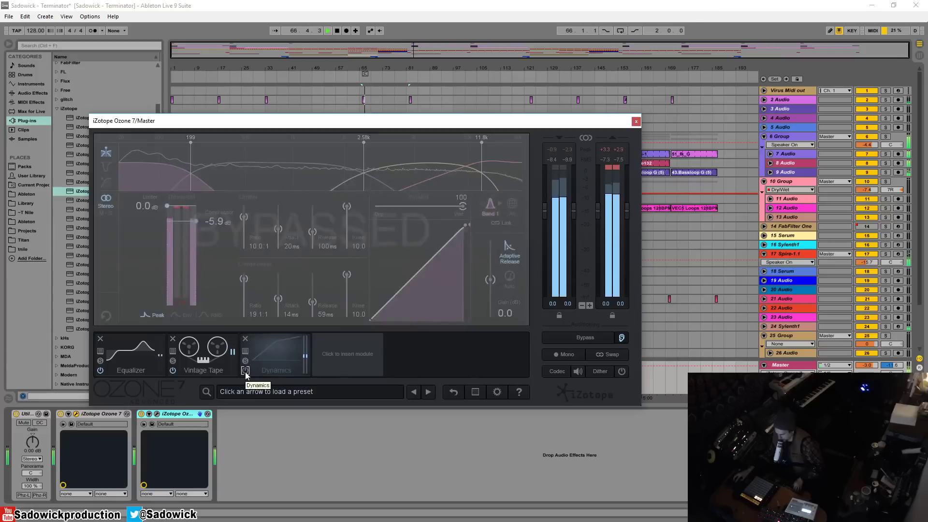
pyautogui.click(246, 372)
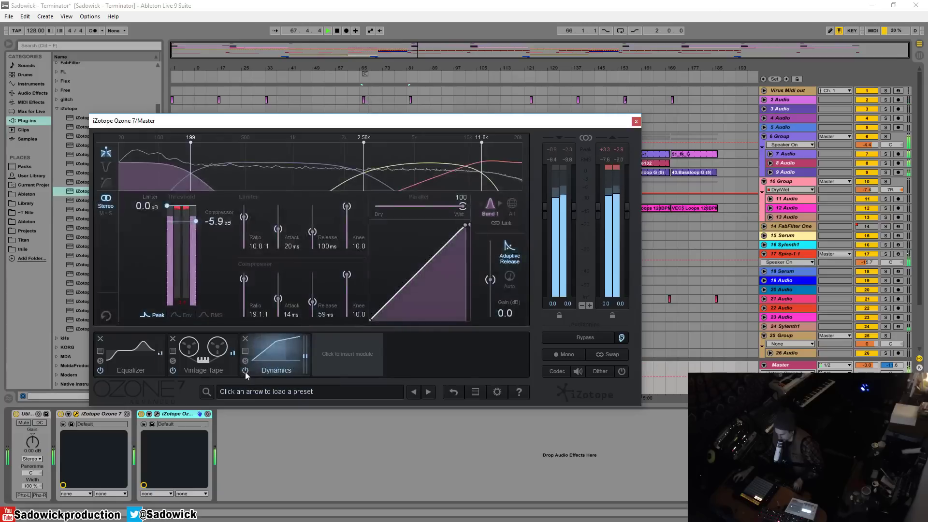
pyautogui.click(246, 371)
pyautogui.click(246, 372)
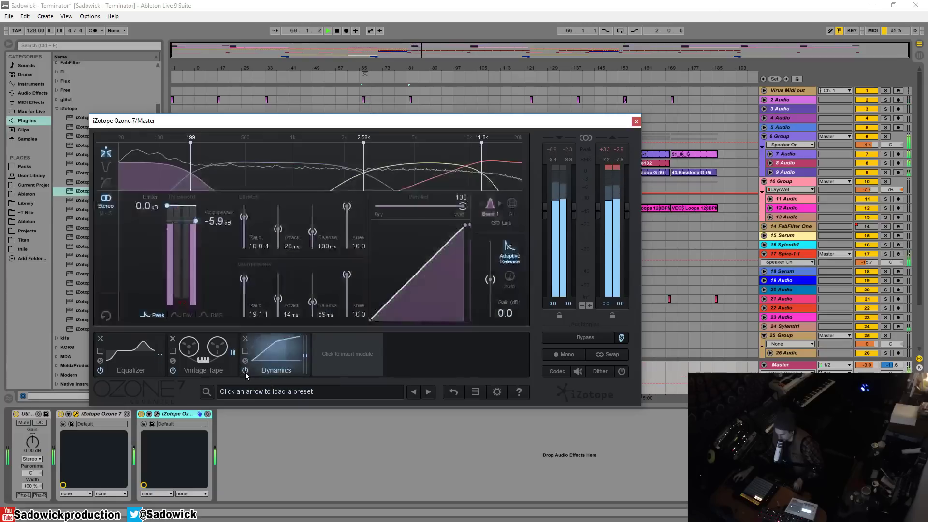
# Stop playback and insert a Dynamic EQ module after Dynamics in the chain.
pyautogui.press('space')
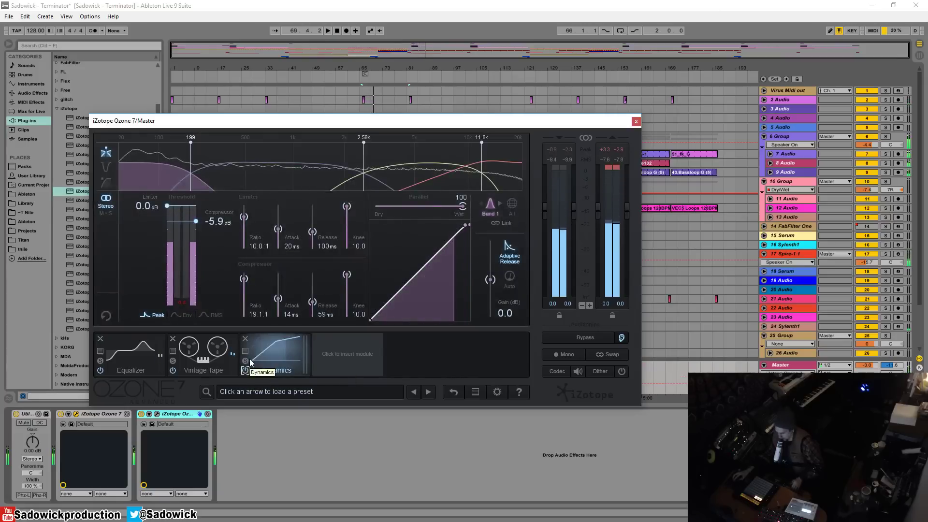
pyautogui.click(353, 356)
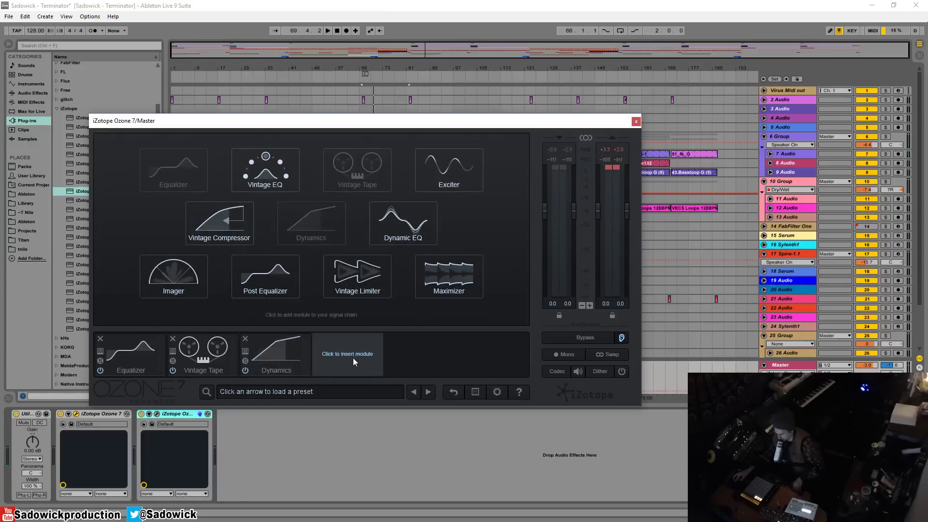
pyautogui.click(394, 225)
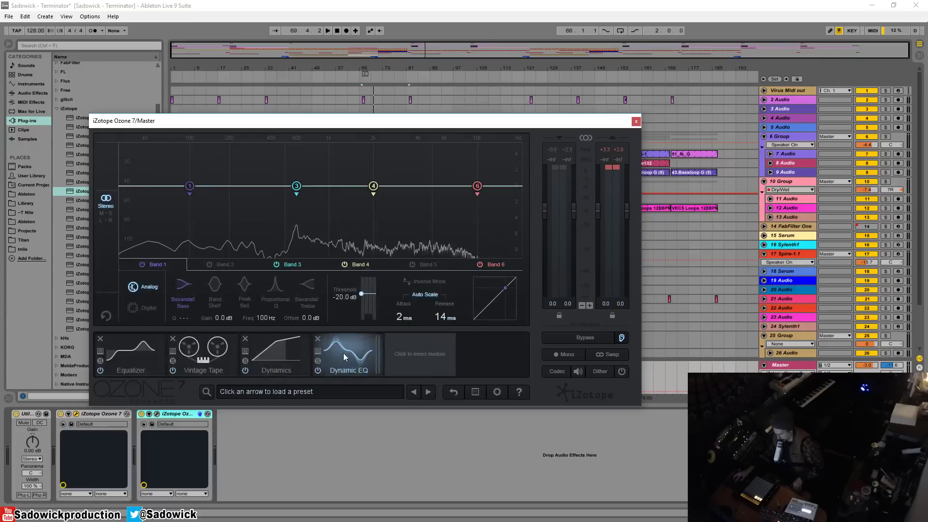
# Set the spectrum's average time to 1 sec in the plug-in options.
pyautogui.click(261, 222)
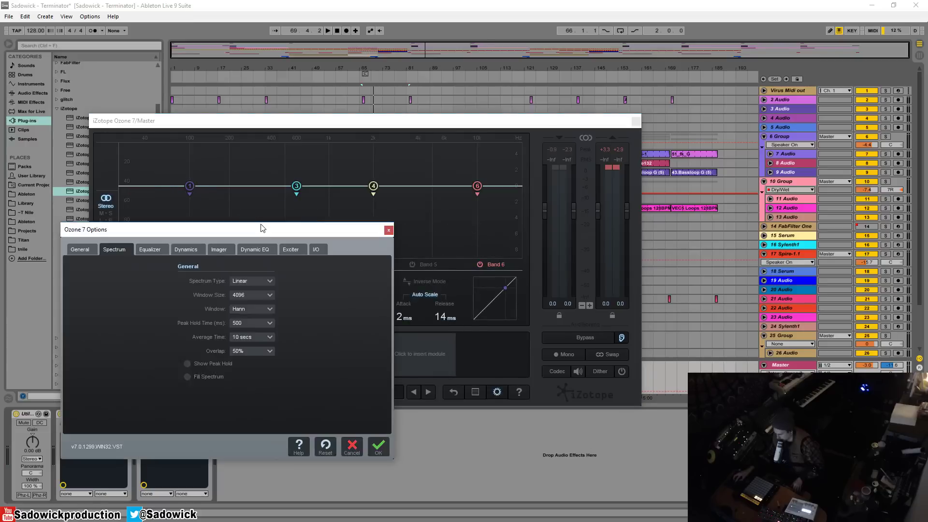
pyautogui.click(252, 349)
pyautogui.click(243, 336)
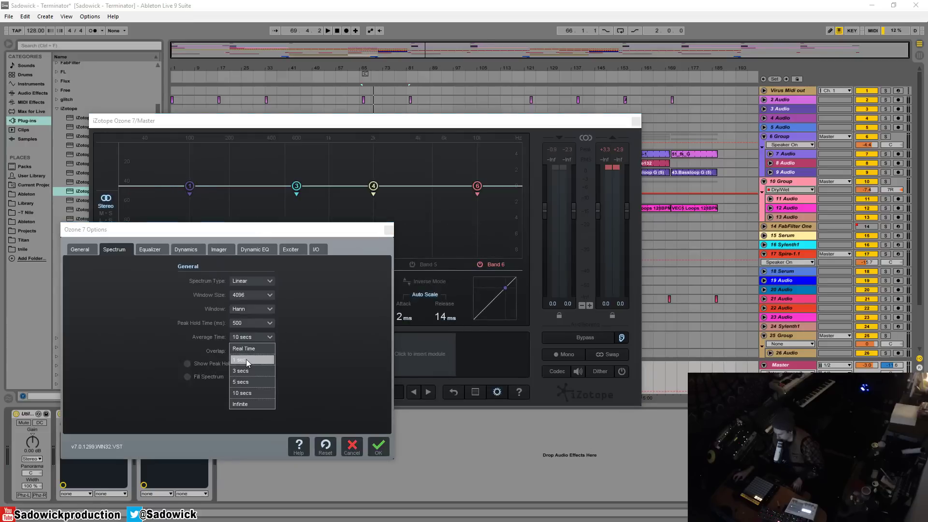
pyautogui.click(259, 347)
pyautogui.click(256, 338)
pyautogui.click(251, 347)
pyautogui.click(251, 338)
pyautogui.click(249, 359)
pyautogui.click(377, 447)
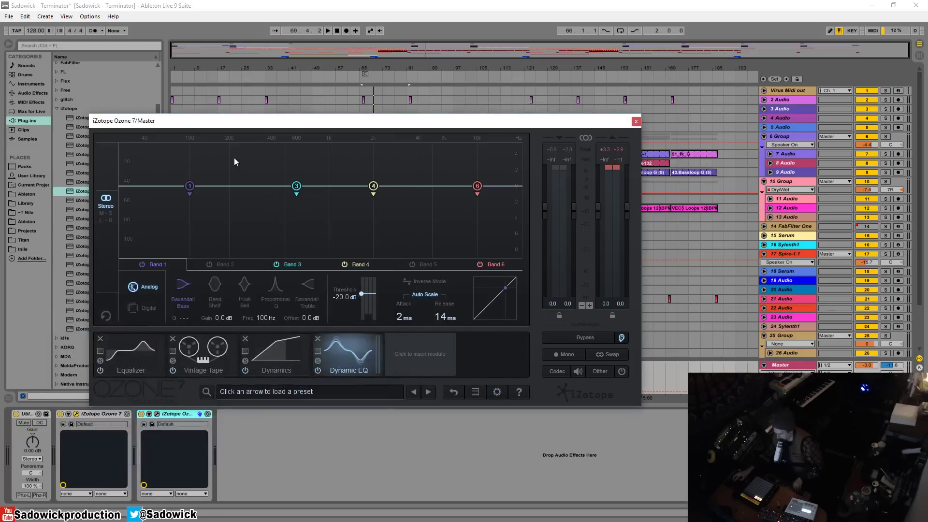
# Try Dynamic EQ Band 3 during playback at about 494 Hz with a -3.7 dB cut, and at about 955 Hz with 0.3 dB gain.
pyautogui.press('space')
pyautogui.click(296, 186)
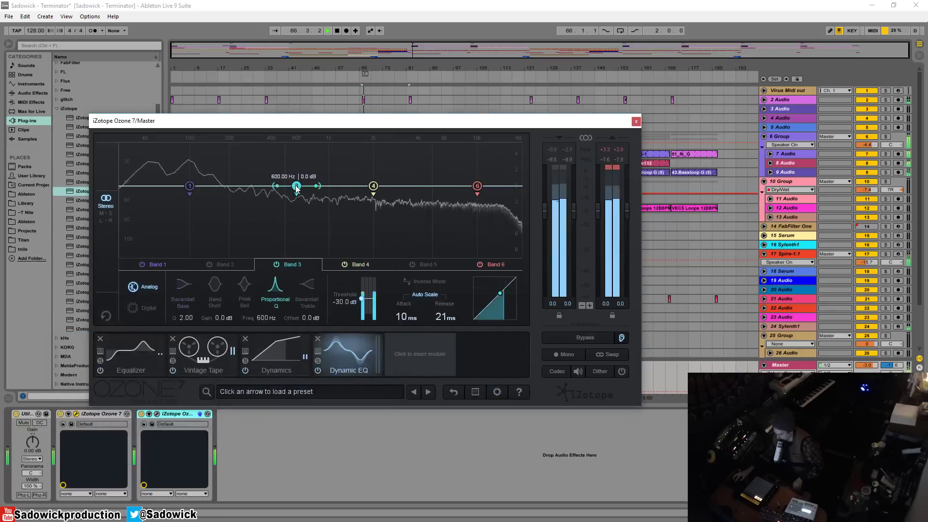
pyautogui.moveTo(296, 186); pyautogui.dragTo(285, 216)
pyautogui.press('space')
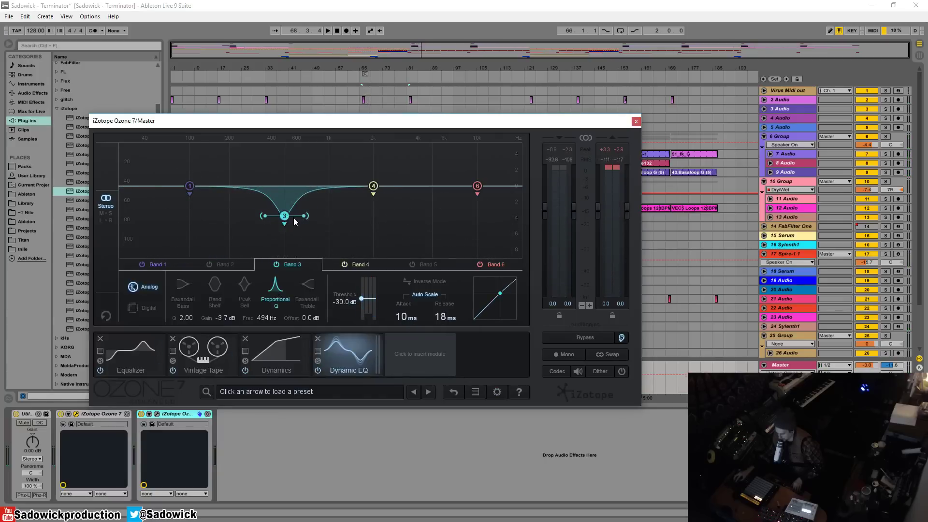
pyautogui.moveTo(285, 216); pyautogui.dragTo(331, 186)
pyautogui.press('space')
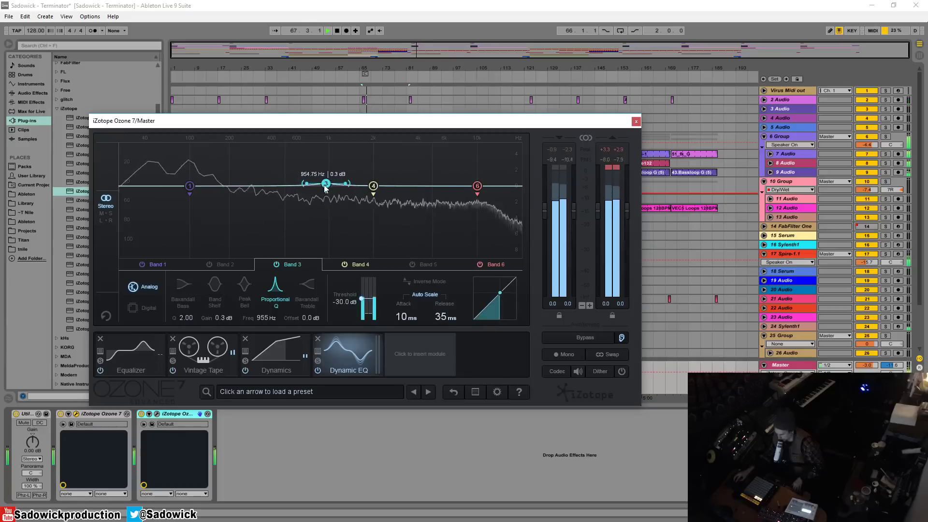
# Set the spectrum's average time to 5 secs and place the options and plug-in windows side by side.
pyautogui.rightClick(267, 201)
pyautogui.click(295, 213)
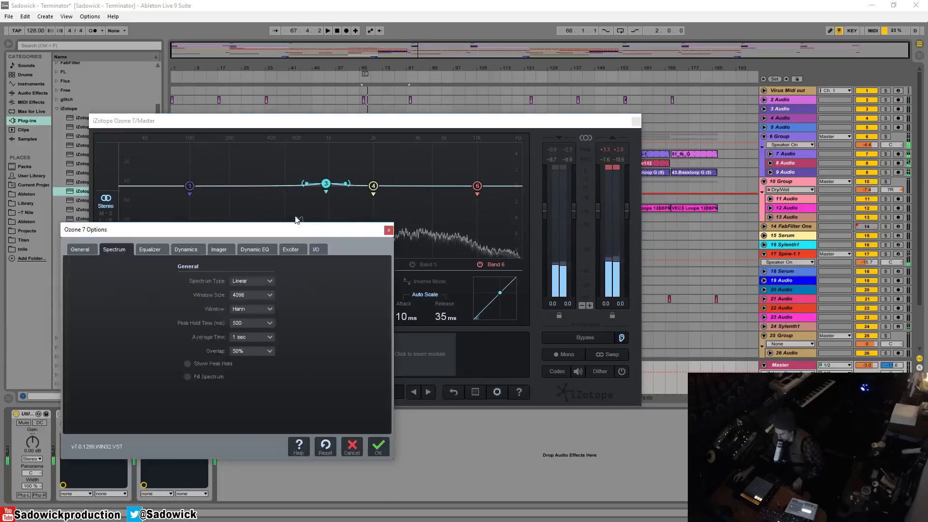
pyautogui.click(247, 350)
pyautogui.click(314, 358)
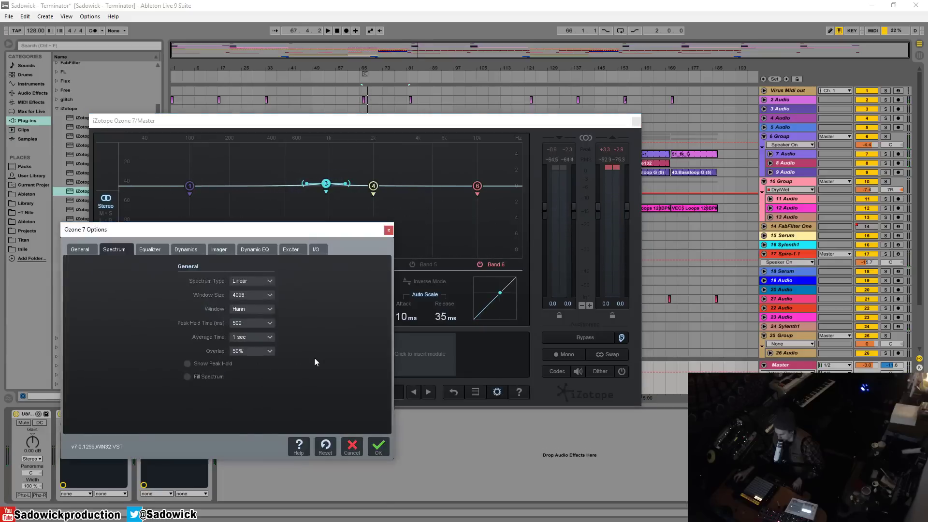
pyautogui.click(254, 337)
pyautogui.click(255, 384)
pyautogui.moveTo(341, 232); pyautogui.dragTo(857, 102)
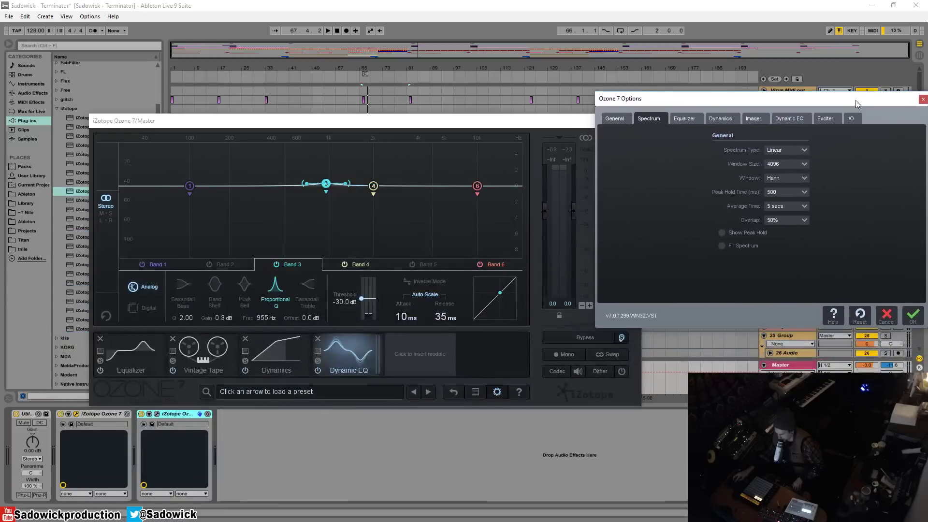
pyautogui.moveTo(554, 118); pyautogui.dragTo(513, 113)
# During playback, give Dynamic EQ Band 3 a slight cut at a lower frequency and set Band 6 to about -4.6 dB at 6.66 kHz.
pyautogui.press('space')
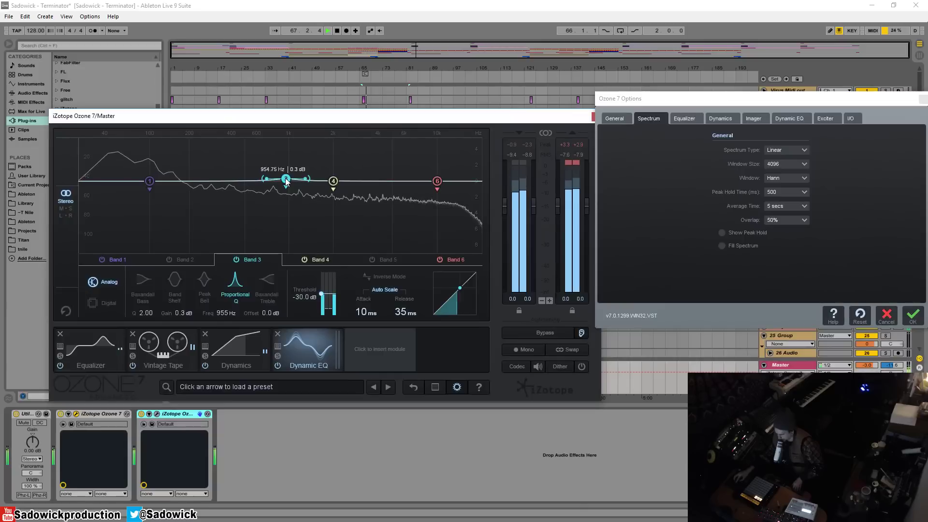
pyautogui.moveTo(287, 180); pyautogui.dragTo(272, 197)
pyautogui.moveTo(437, 181); pyautogui.dragTo(427, 202)
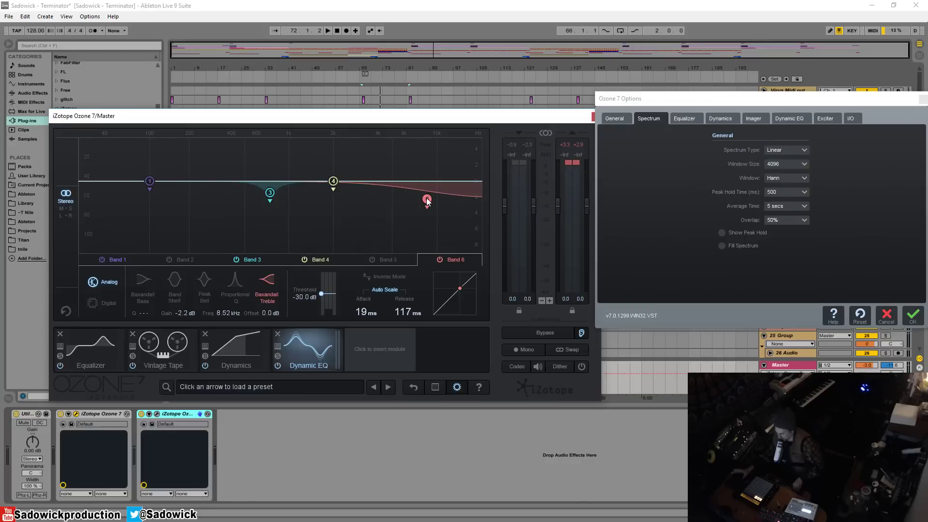
pyautogui.moveTo(429, 202); pyautogui.dragTo(410, 221)
pyautogui.press('space')
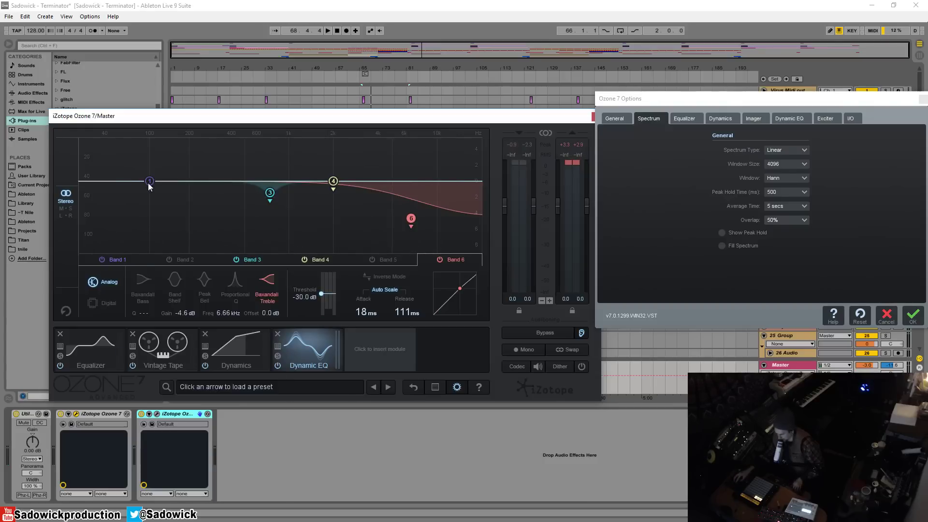
# Set Dynamic EQ Band 1 to about -5.6 dB at 317 Hz during playback and compare the module bypassed and enabled.
pyautogui.press('space')
pyautogui.moveTo(149, 184); pyautogui.dragTo(217, 231)
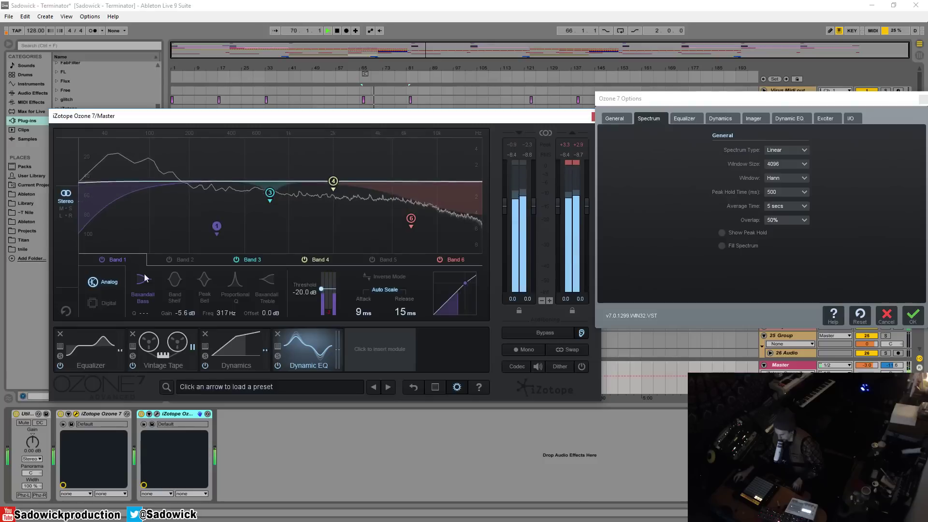
pyautogui.click(278, 365)
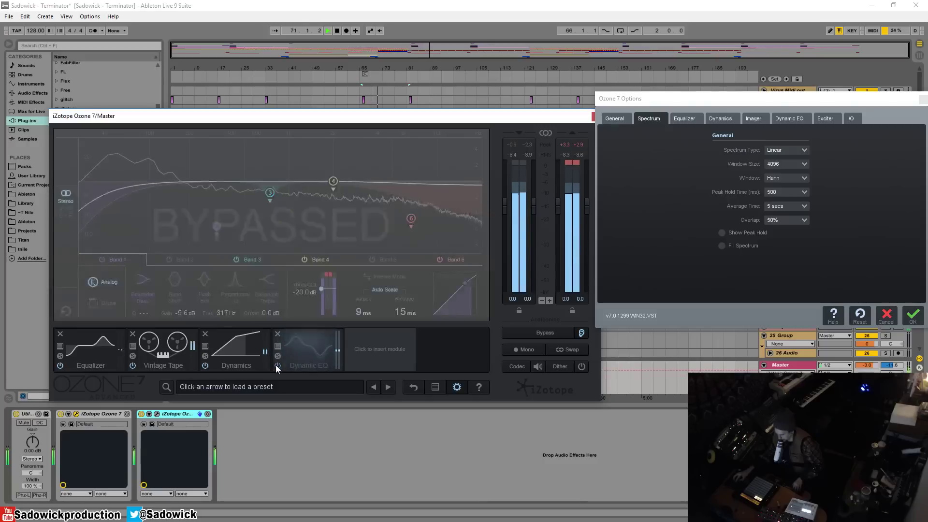
pyautogui.click(278, 365)
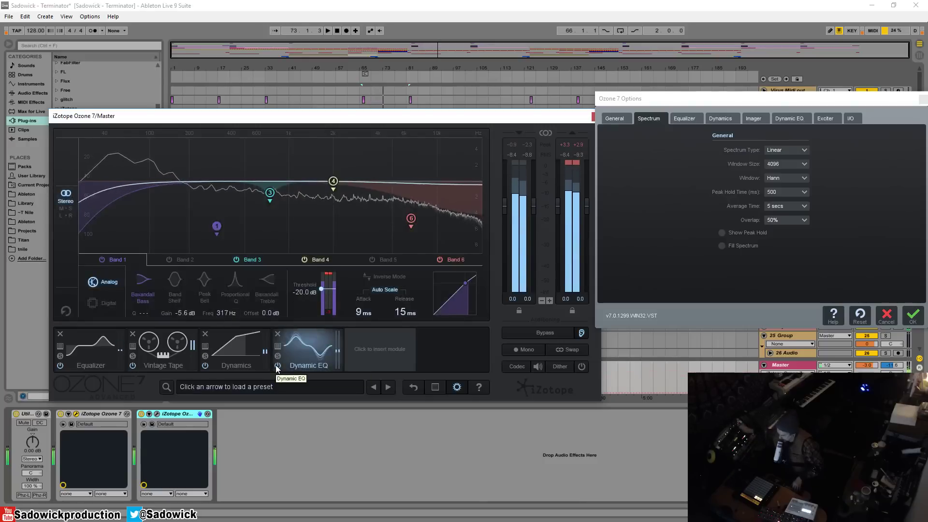
pyautogui.press('space')
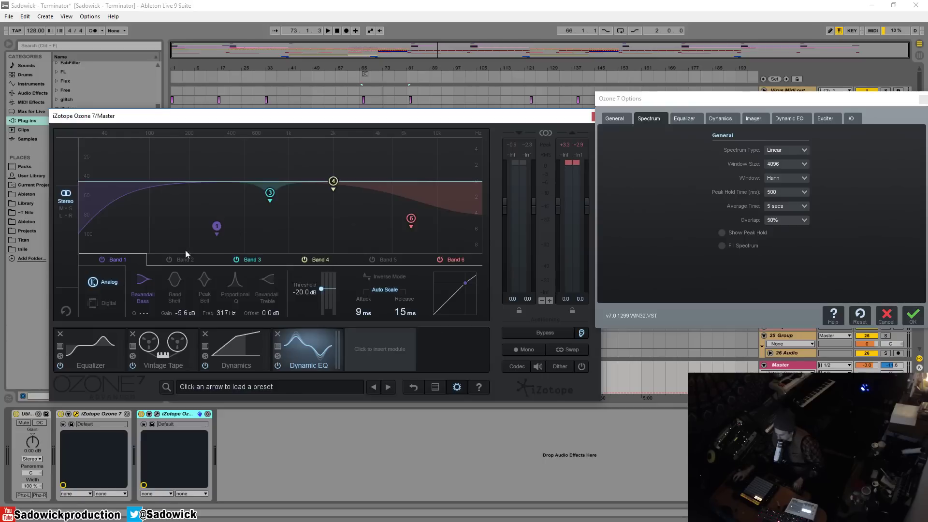
# Enable Dynamic EQ Band 2 and refine it during playback to about -2.8 dB at 207 Hz.
pyautogui.moveTo(199, 184); pyautogui.dragTo(231, 217)
pyautogui.press('space')
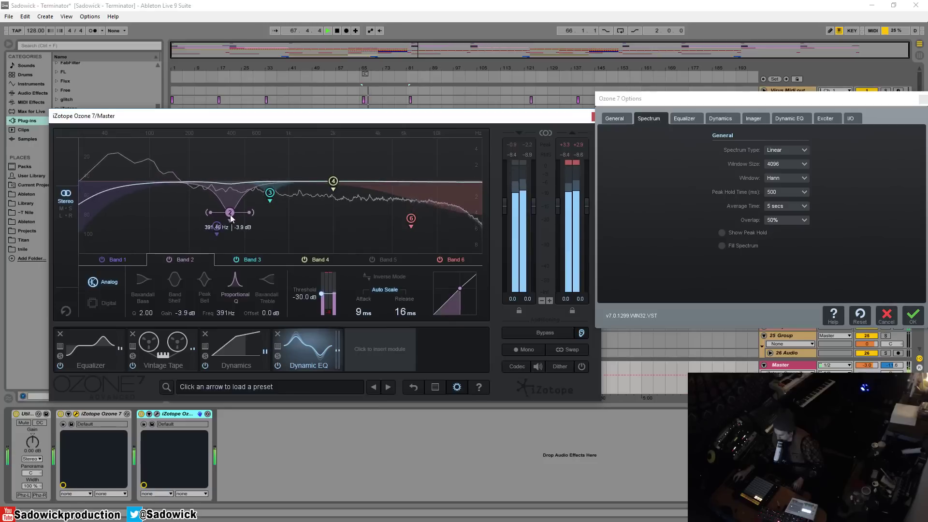
pyautogui.moveTo(230, 215); pyautogui.dragTo(189, 205)
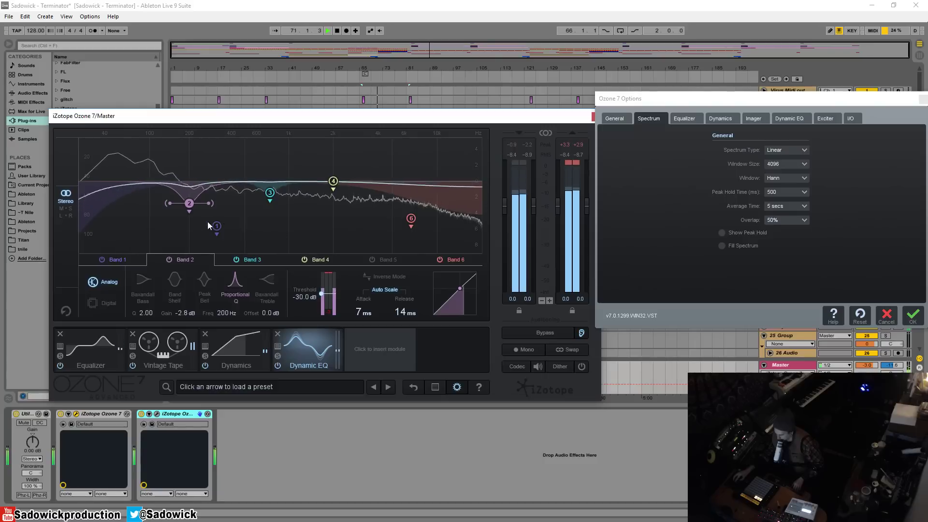
pyautogui.moveTo(193, 207)
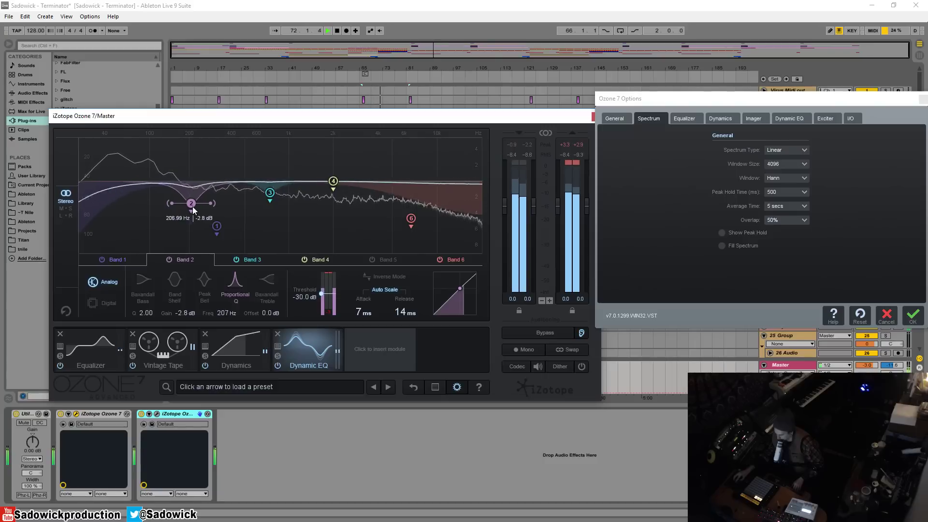
pyautogui.rightClick(192, 207)
pyautogui.click(192, 206)
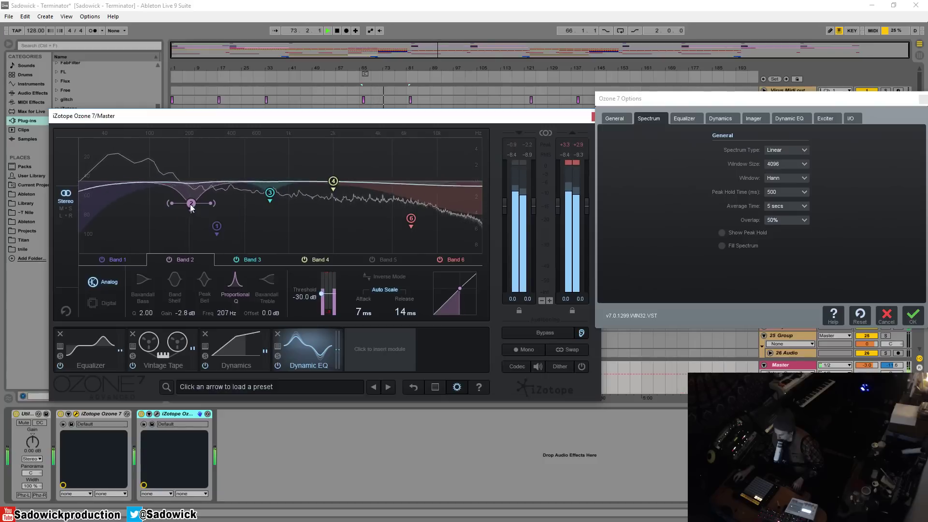
# Ease Dynamic EQ Band 1 to about -4.8 dB at 327 Hz and stop playback.
pyautogui.click(220, 226)
pyautogui.moveTo(220, 227)
pyautogui.mouseDown()
pyautogui.moveTo(357, 213)
pyautogui.moveTo(202, 207)
pyautogui.moveTo(207, 219)
pyautogui.moveTo(241, 222)
pyautogui.moveTo(219, 221)
pyautogui.mouseUp()
pyautogui.press('space')
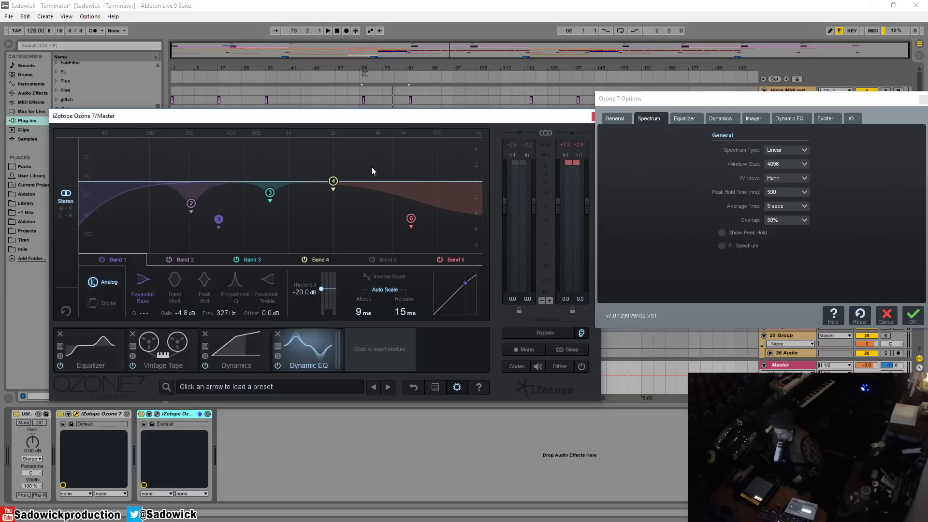
# Replay the section, compare Vintage Tape bypassed and enabled, and review the Vintage Tape, Dynamics and Dynamic EQ modules.
pyautogui.click(236, 350)
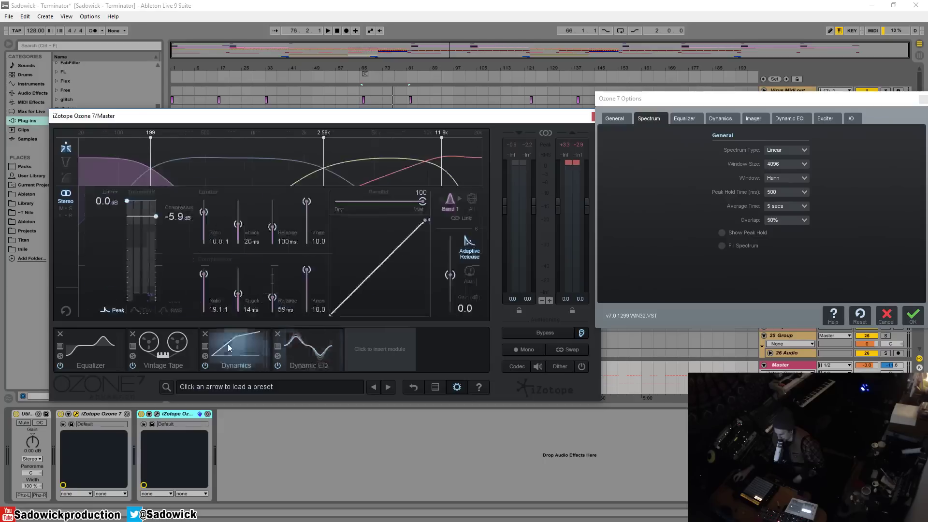
pyautogui.click(302, 352)
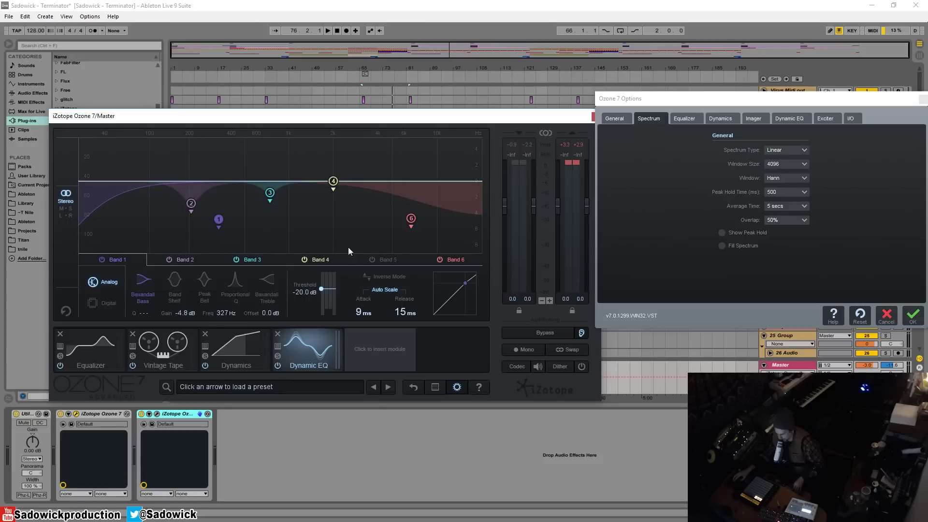
pyautogui.press('space')
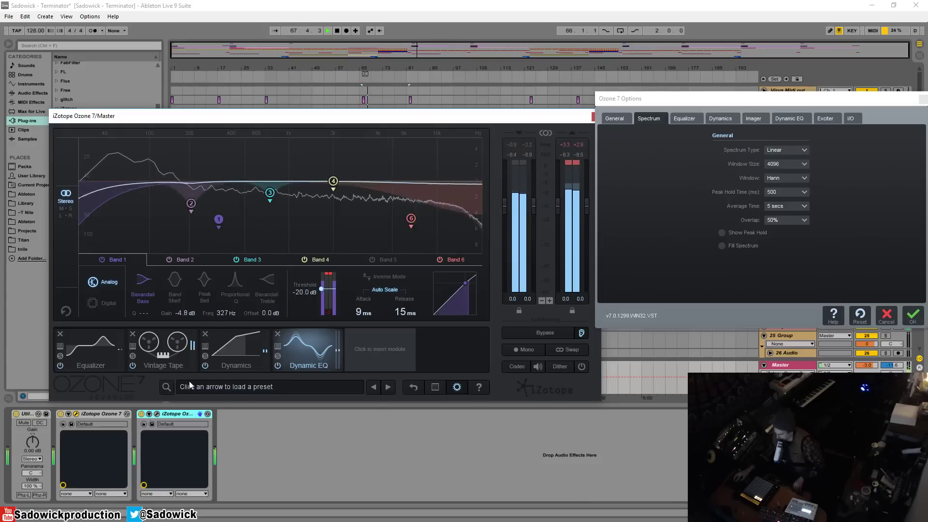
pyautogui.click(133, 365)
pyautogui.click(133, 366)
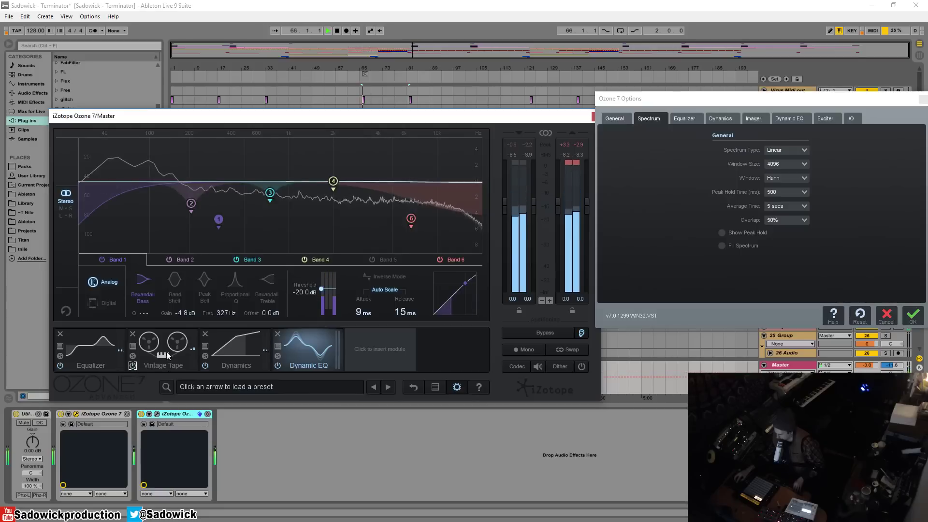
pyautogui.click(183, 349)
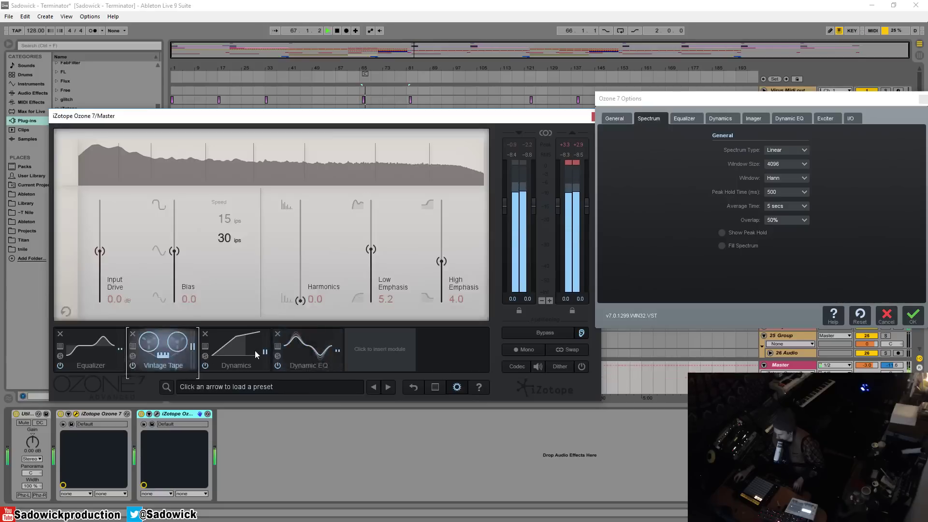
pyautogui.click(237, 348)
pyautogui.click(309, 348)
# Insert an Imager module after Dynamic EQ in the chain.
pyautogui.click(389, 344)
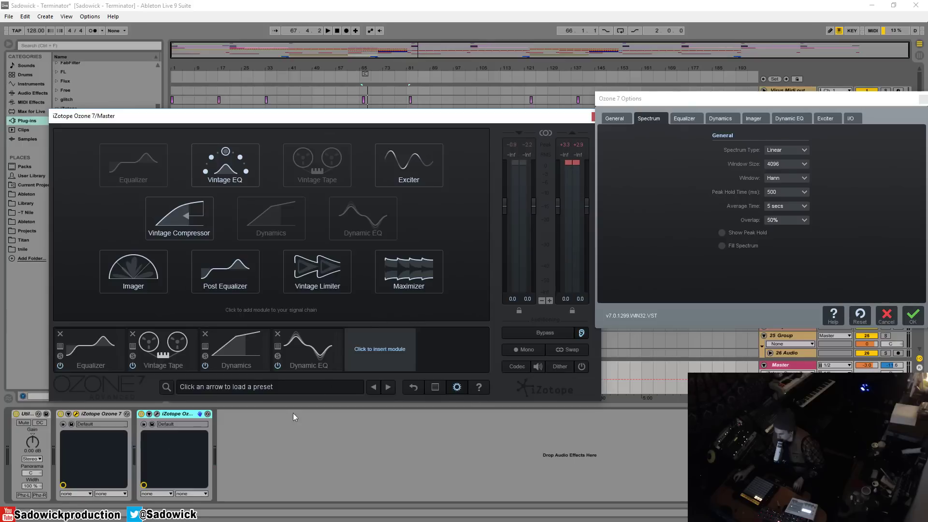
pyautogui.click(157, 414)
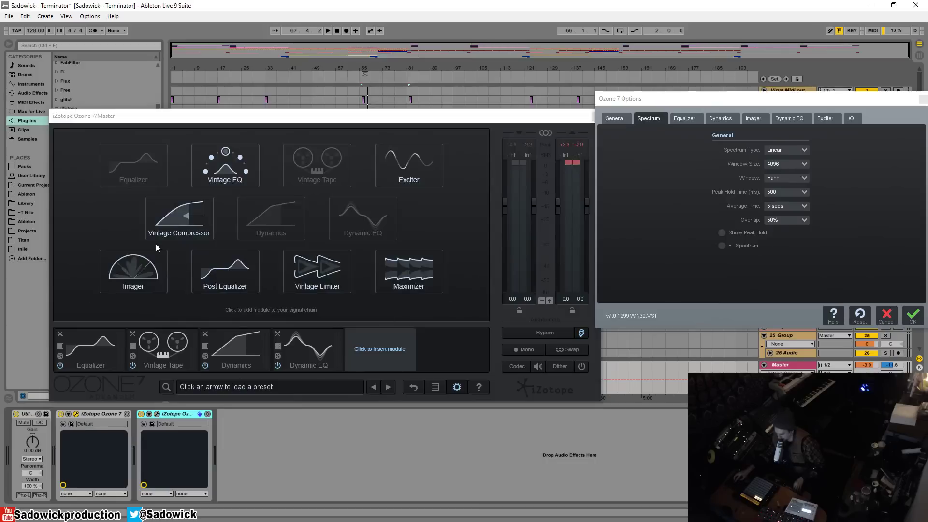
pyautogui.click(126, 268)
pyautogui.click(126, 271)
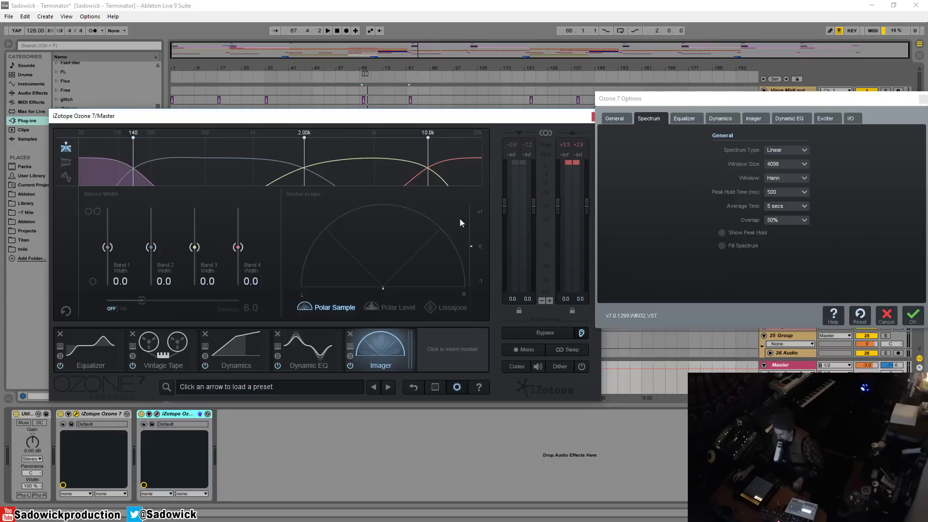
# Set the Imager's stereo widths to -100.0 for Band 1, 41.8 for Band 2, 50.6 for Band 3 and 49.4 for Band 4, and replay the section.
pyautogui.press('space')
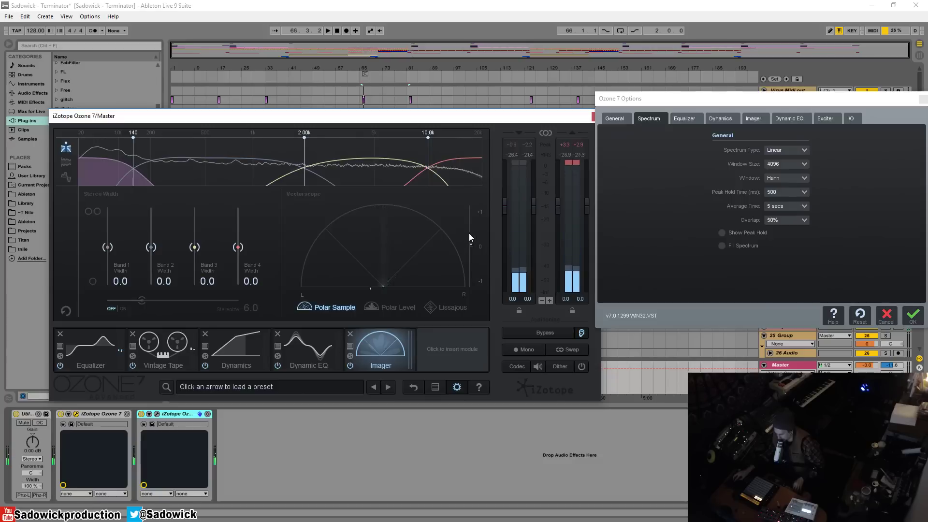
pyautogui.moveTo(110, 249); pyautogui.dragTo(107, 286)
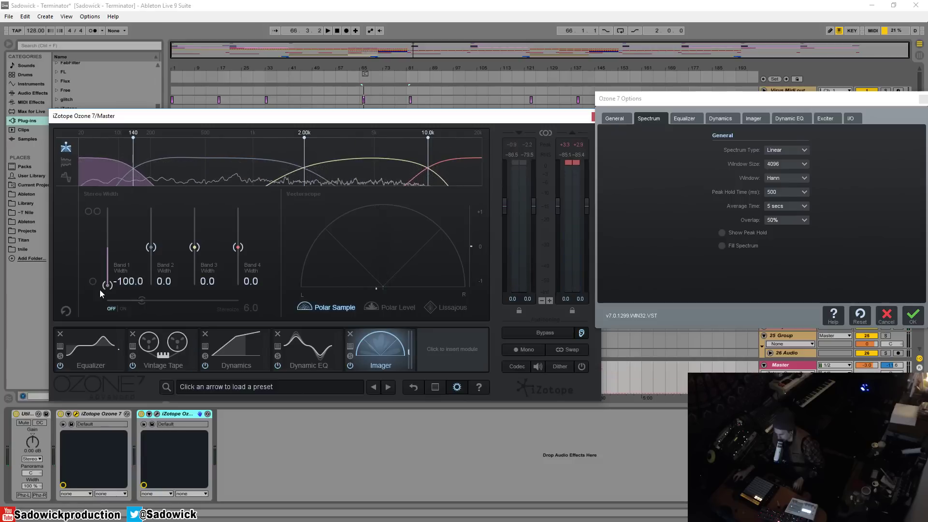
pyautogui.moveTo(151, 247); pyautogui.dragTo(238, 229)
pyautogui.press('space')
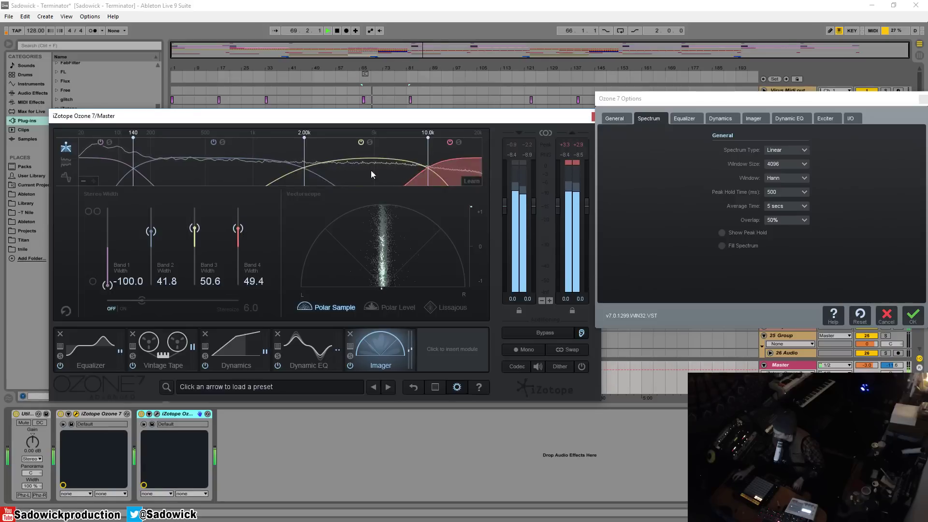
# Check the playing mix summed to mono, return to stereo, and narrow the Imager's Band 4 width to 40.5.
pyautogui.click(519, 351)
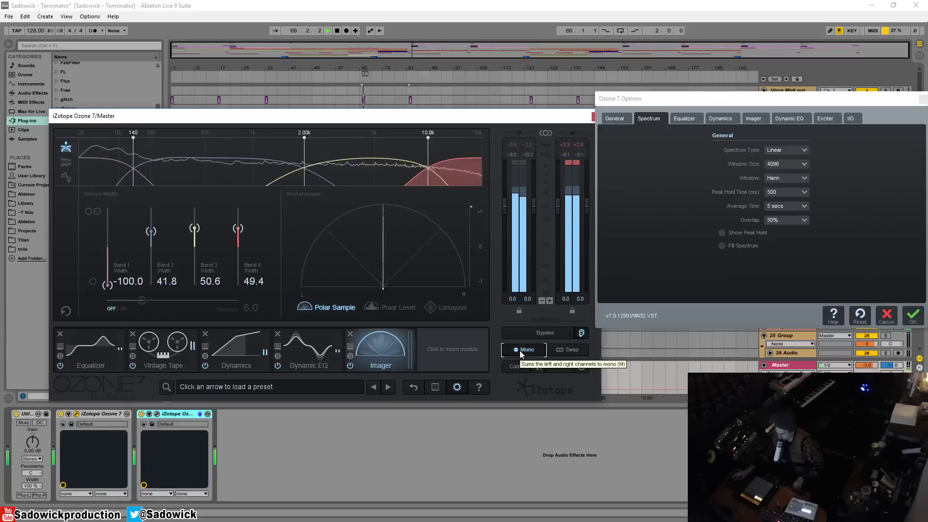
pyautogui.click(520, 350)
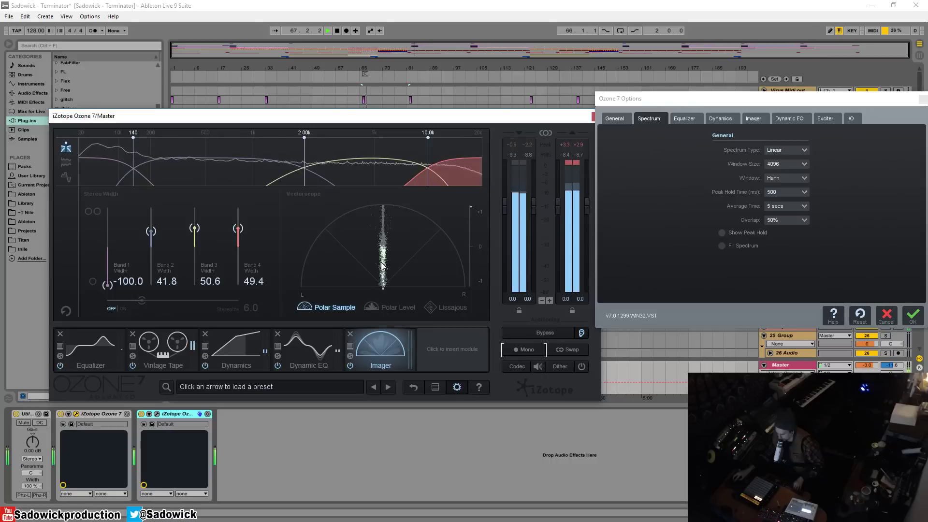
pyautogui.moveTo(238, 228); pyautogui.dragTo(238, 232)
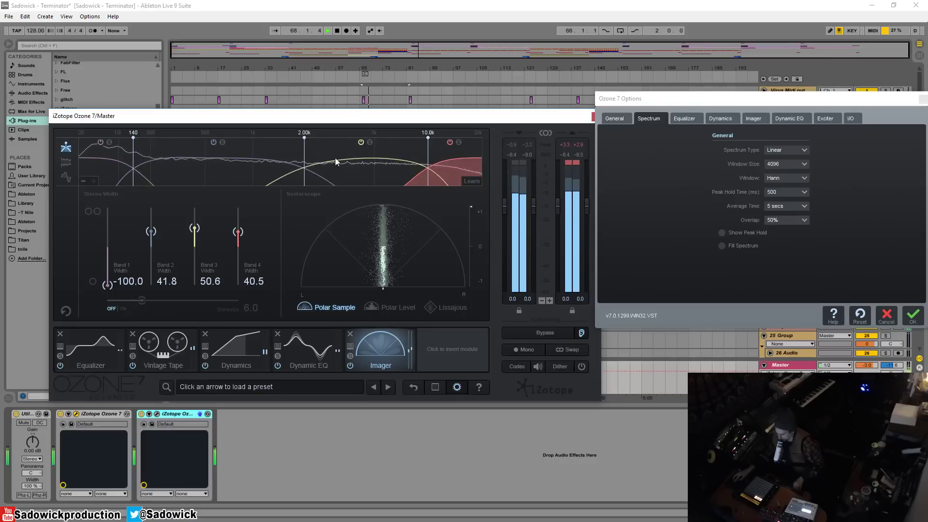
# Let the Imager learn its crossover points from the audio and widen Band 3 to 78.5.
pyautogui.click(473, 181)
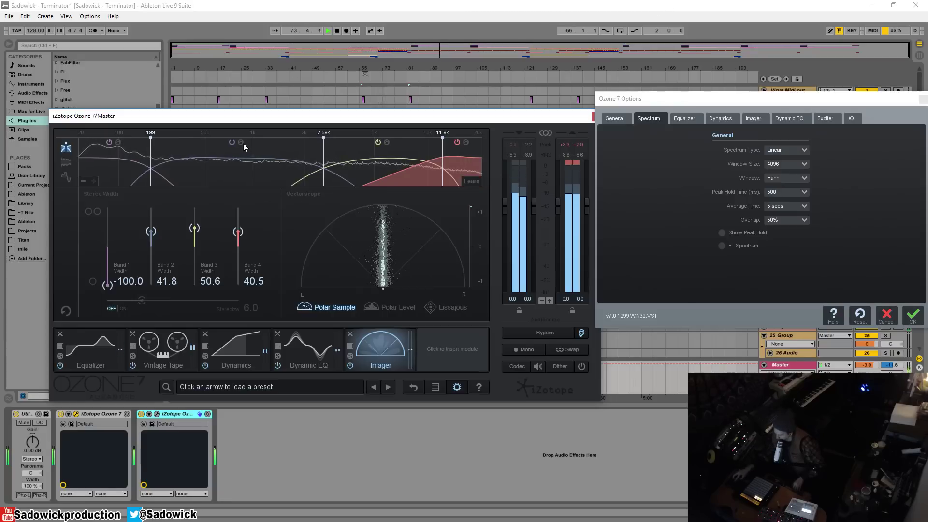
pyautogui.moveTo(194, 228); pyautogui.dragTo(195, 218)
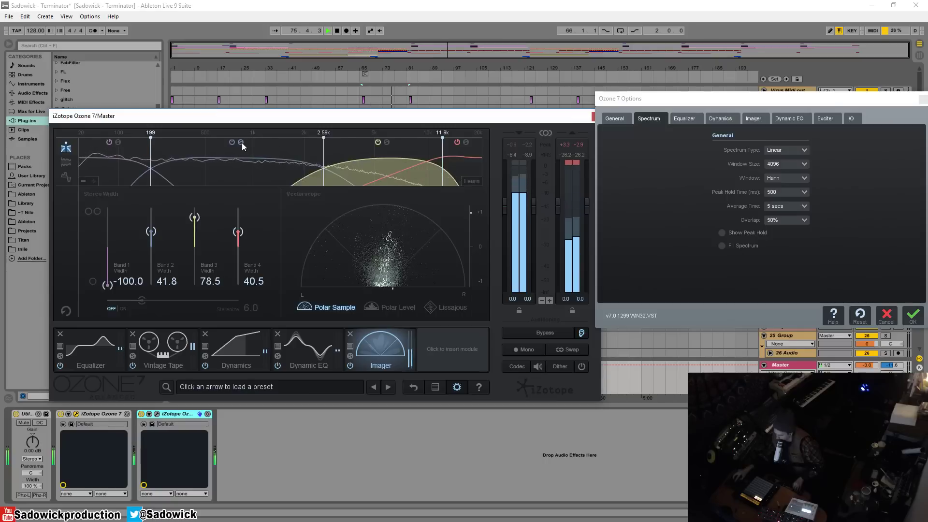
# Compare the Imager bypassed and enabled, and examine its stereo width spectrum and correlation displays while replaying the section.
pyautogui.click(351, 366)
pyautogui.click(350, 366)
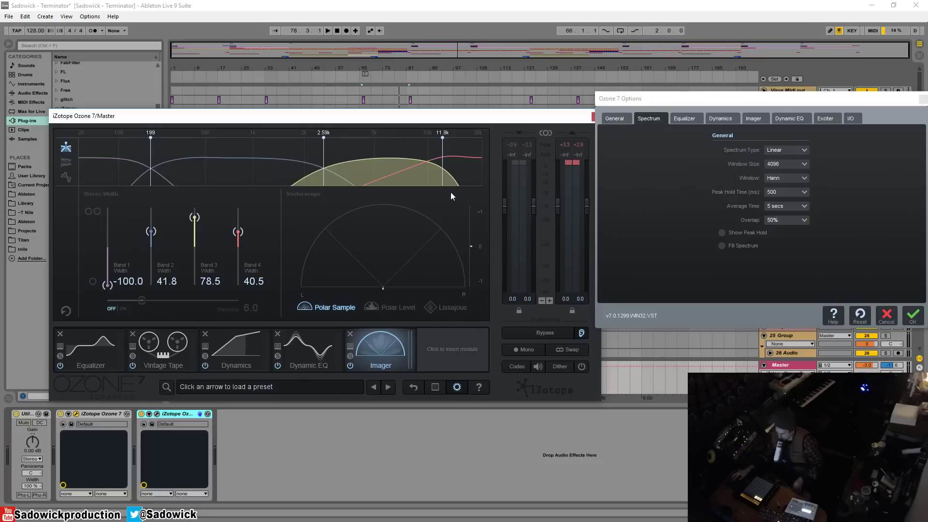
pyautogui.click(66, 163)
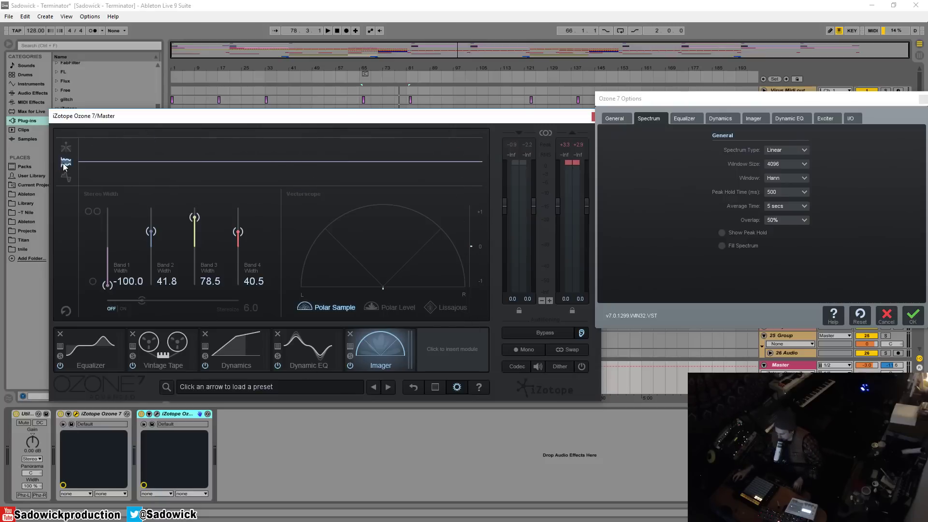
pyautogui.press('space')
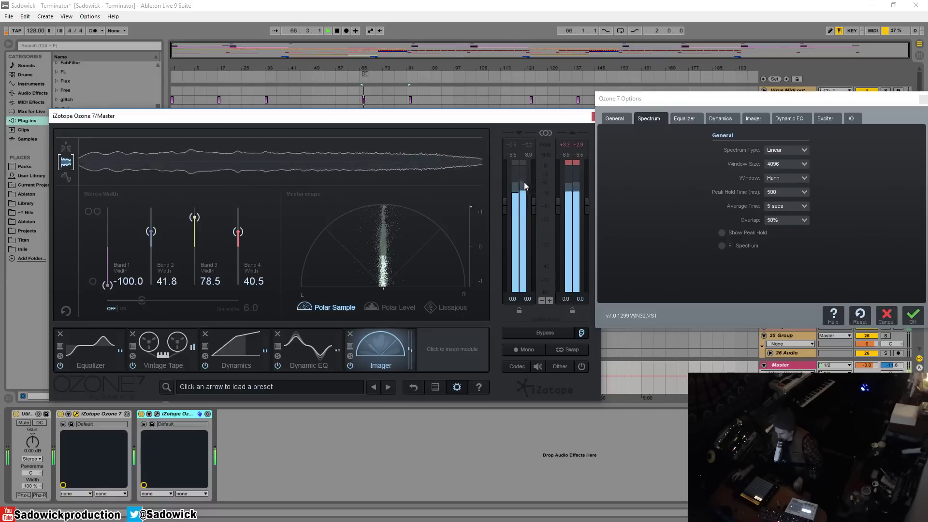
pyautogui.click(67, 177)
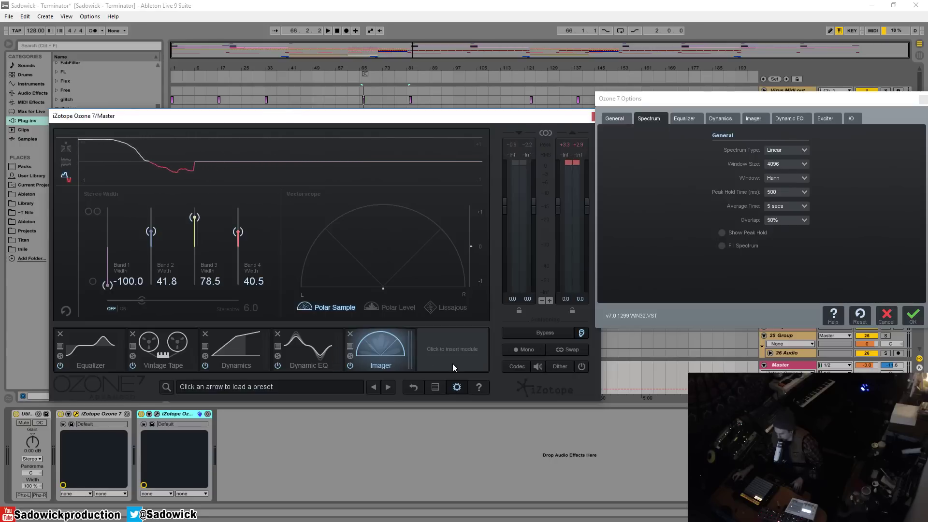
# Insert a Post Equalizer after the Imager and make Band 1 a Brickwall highpass at 30 Hz.
pyautogui.click(486, 356)
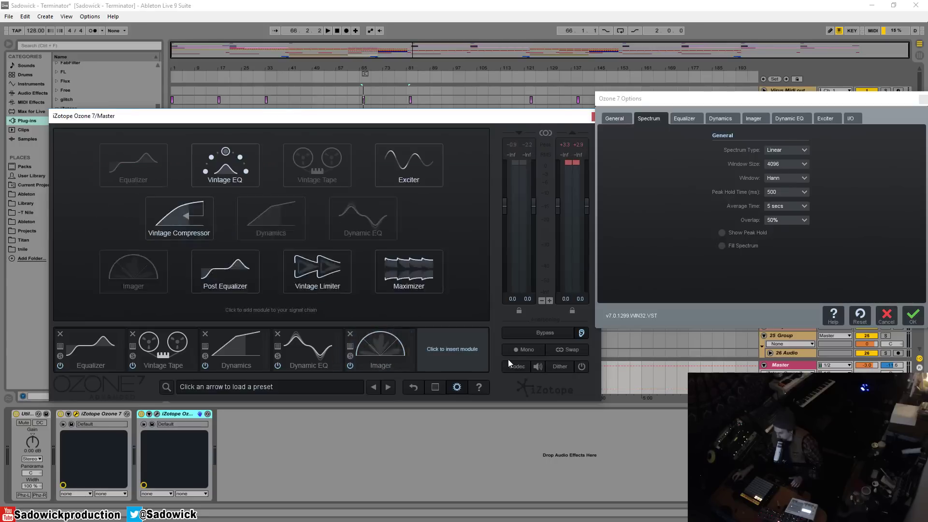
pyautogui.click(207, 287)
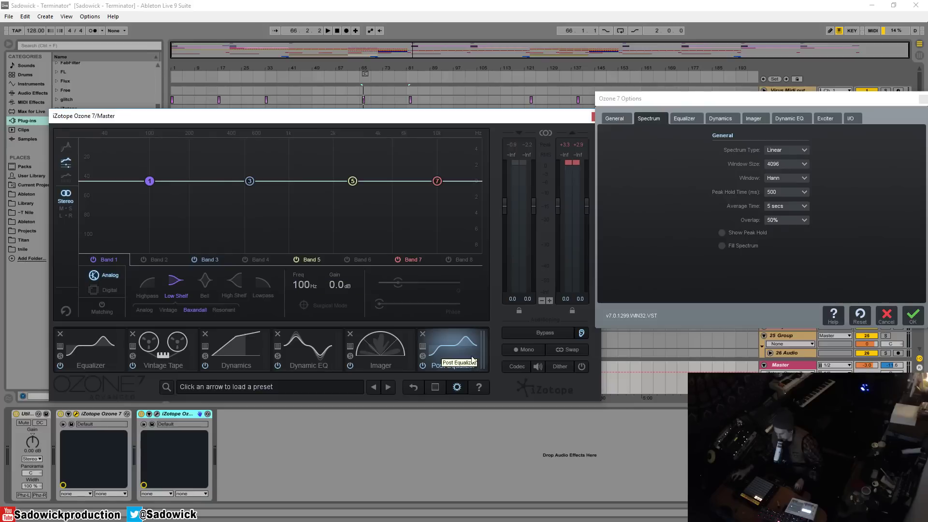
pyautogui.click(147, 283)
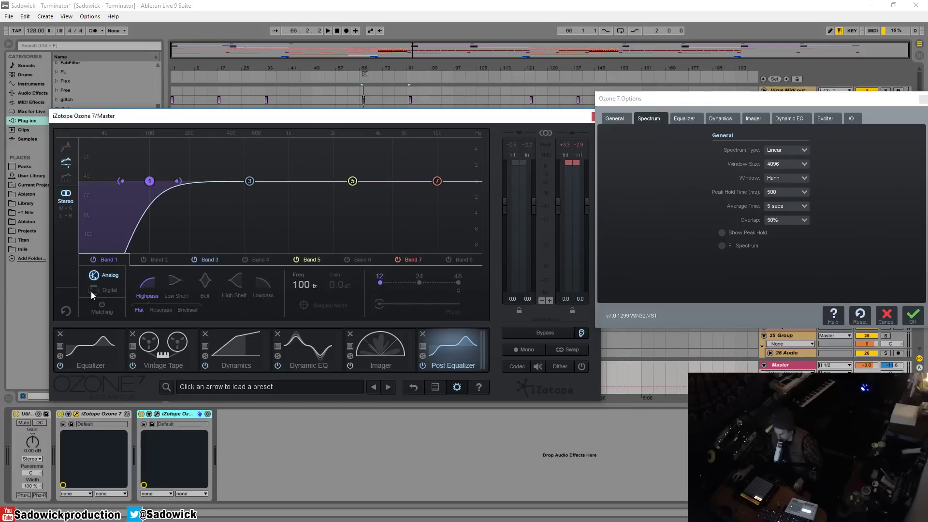
pyautogui.click(188, 310)
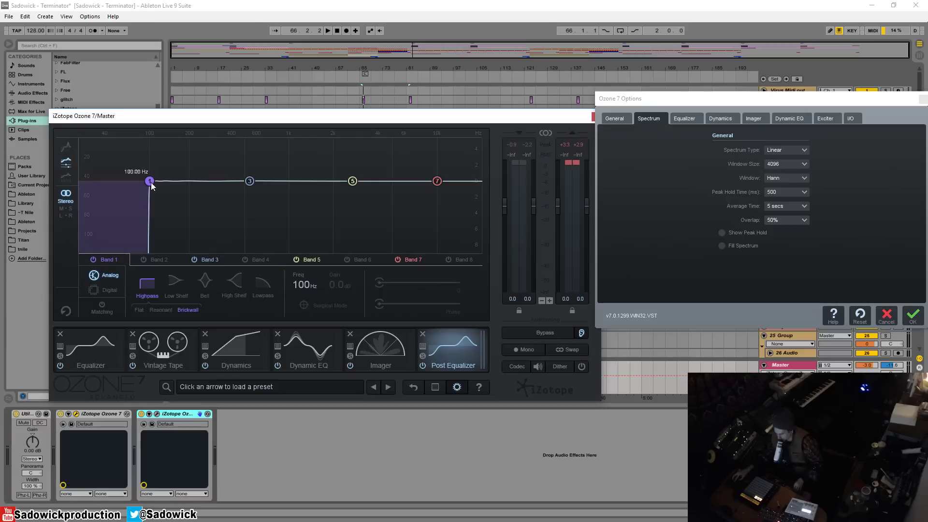
pyautogui.moveTo(152, 185); pyautogui.dragTo(131, 186)
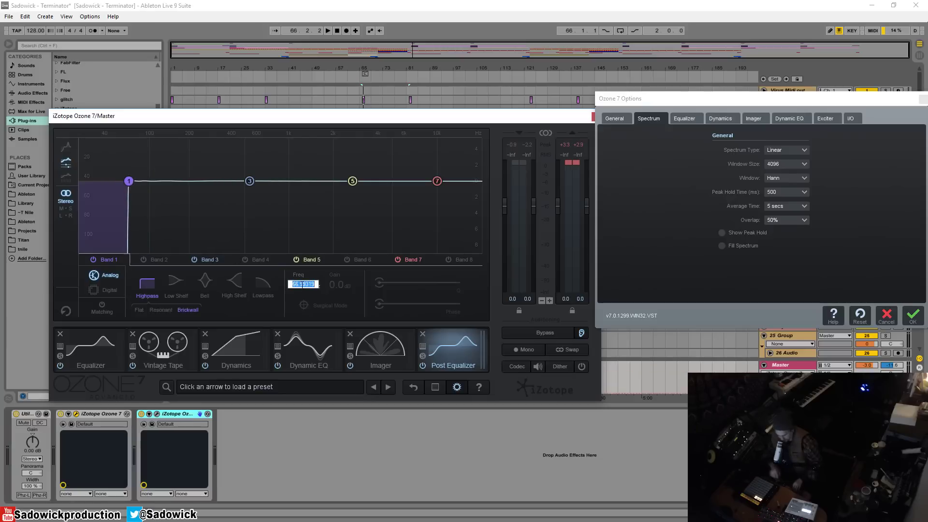
pyautogui.press('Return')
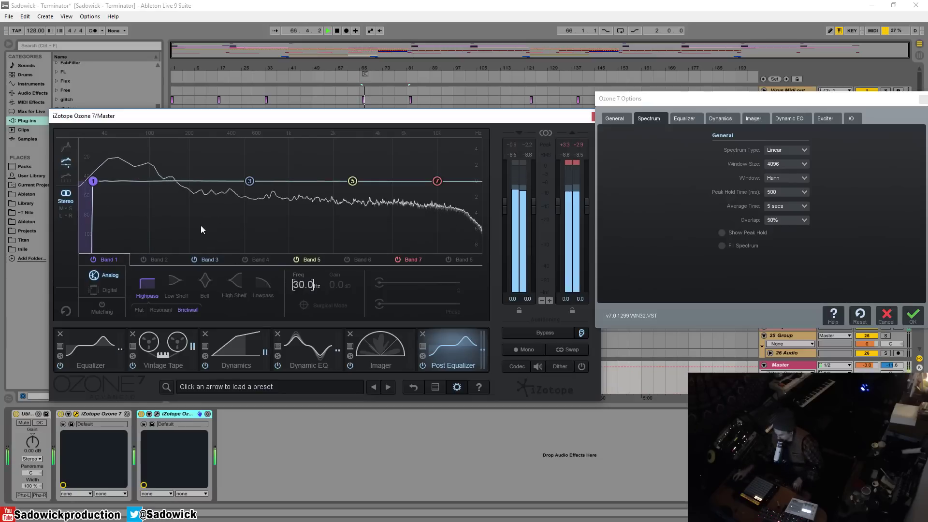
# Using the 6dB Guide in Matching, boost Post Equalizer Band 3 slightly around 1 kHz and dip Band 5 around 6 kHz.
pyautogui.click(97, 310)
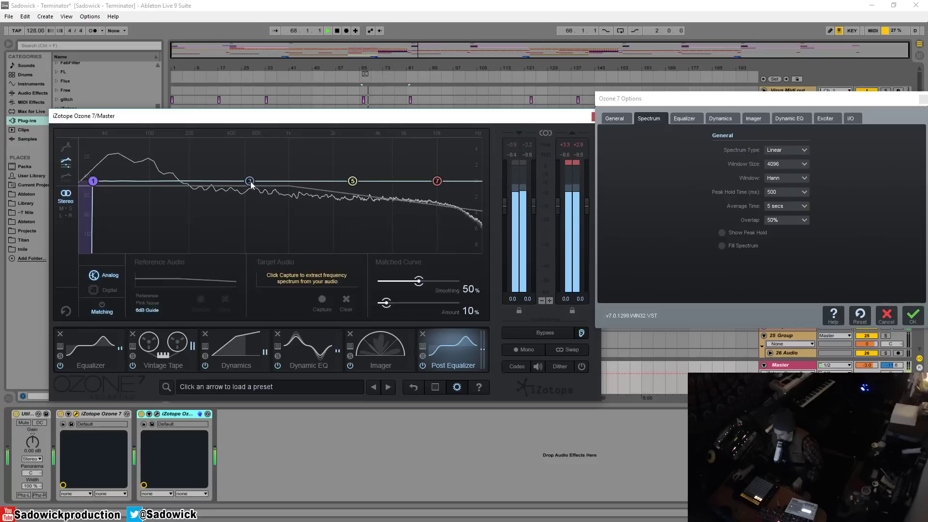
pyautogui.moveTo(250, 181); pyautogui.dragTo(290, 176)
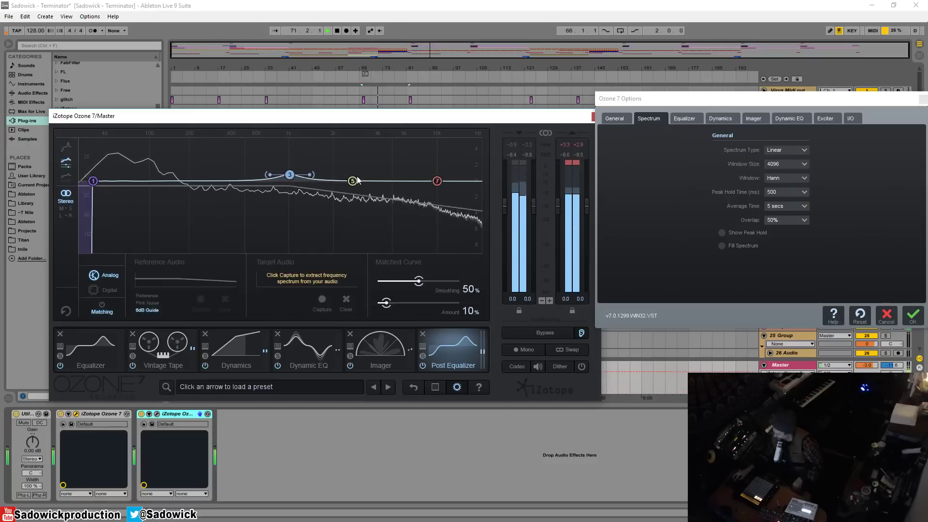
pyautogui.moveTo(352, 181); pyautogui.dragTo(450, 188)
pyautogui.press('space')
pyautogui.doubleClick(450, 188)
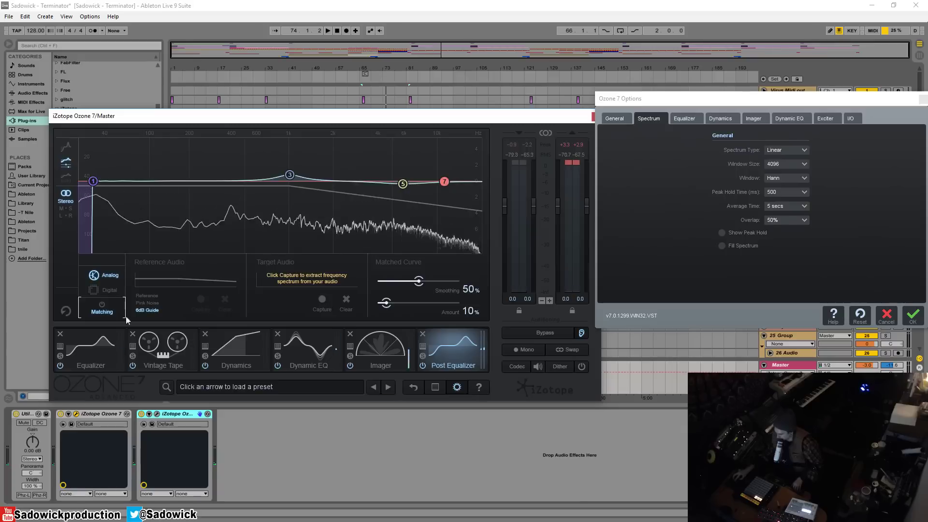
pyautogui.click(107, 275)
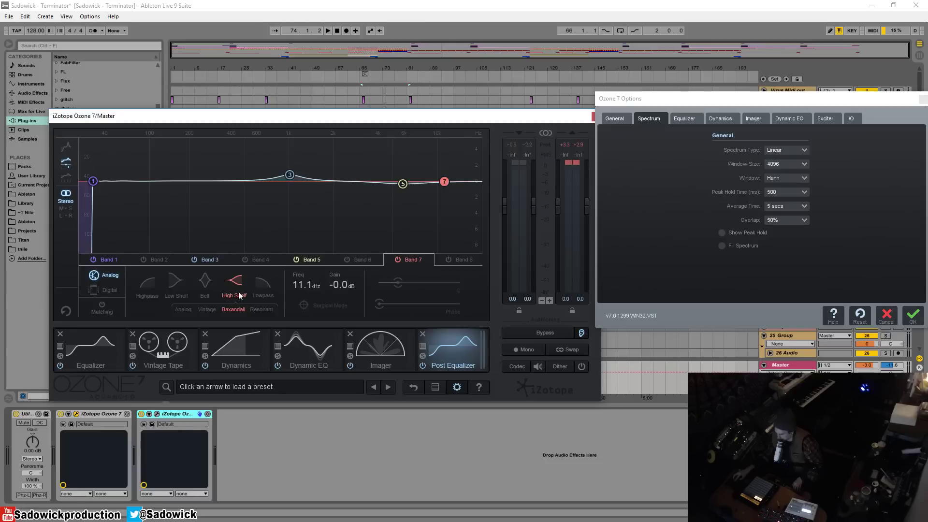
# Make Post Equalizer Band 7 a Brickwall lowpass at about 19.0 kHz and listen to the section.
pyautogui.click(263, 284)
pyautogui.click(266, 312)
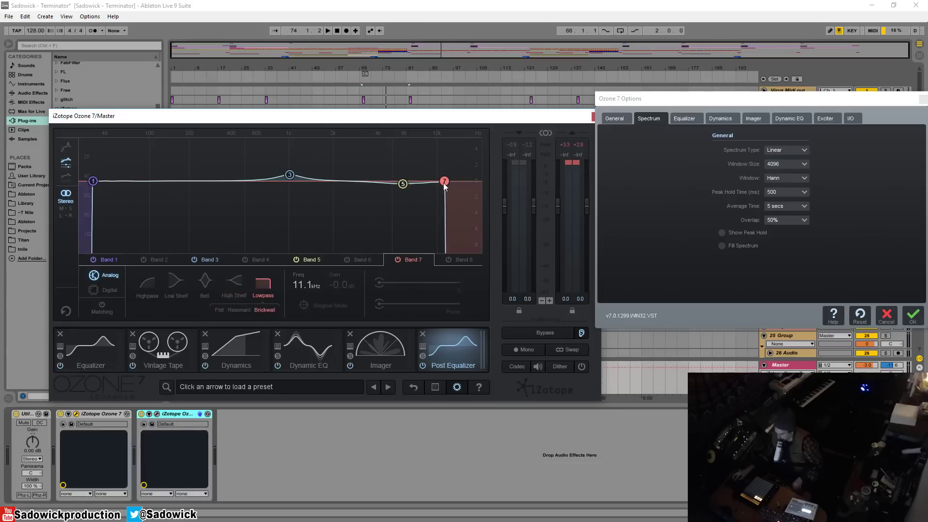
pyautogui.moveTo(444, 181); pyautogui.dragTo(480, 184)
pyautogui.press('space')
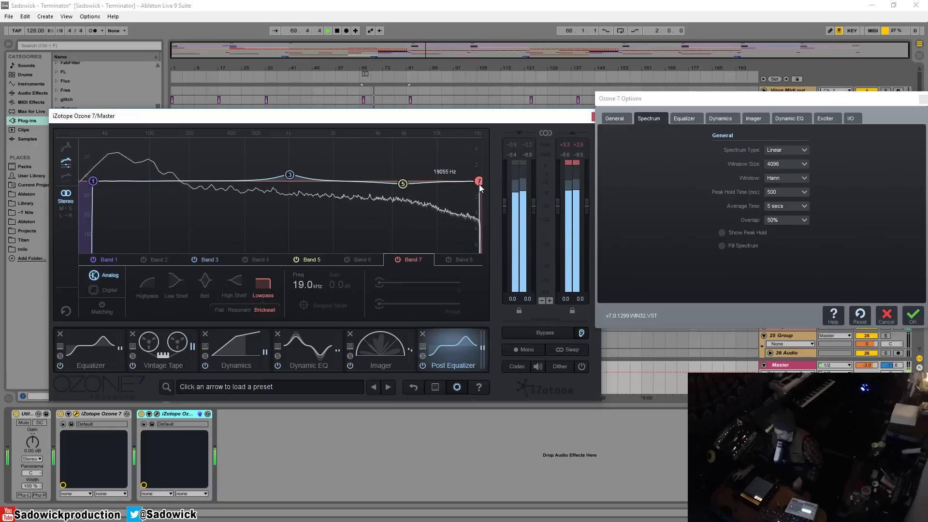
pyautogui.press('space')
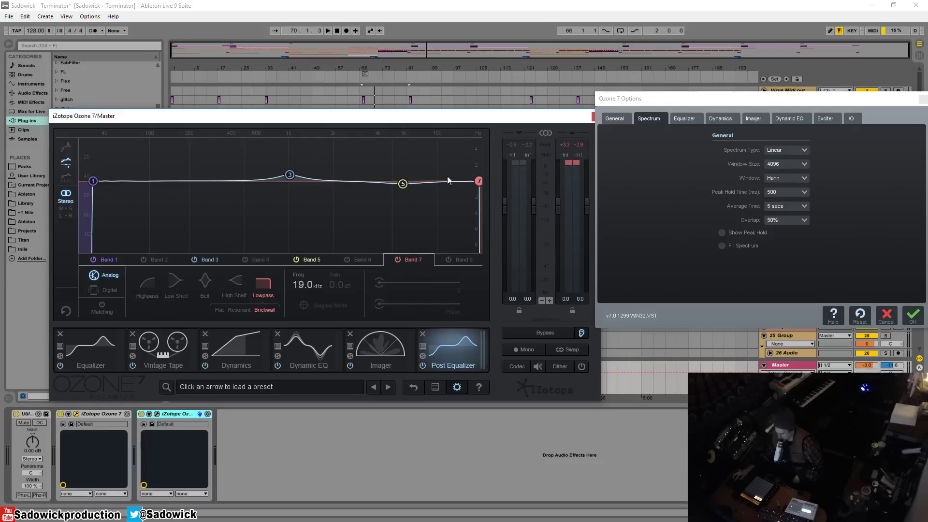
# Move Post Equalizer Band 5 to about -1.0 dB at 14.1 kHz, comparing the whole chain bypassed and active.
pyautogui.moveTo(404, 187); pyautogui.dragTo(463, 192)
pyautogui.press('space')
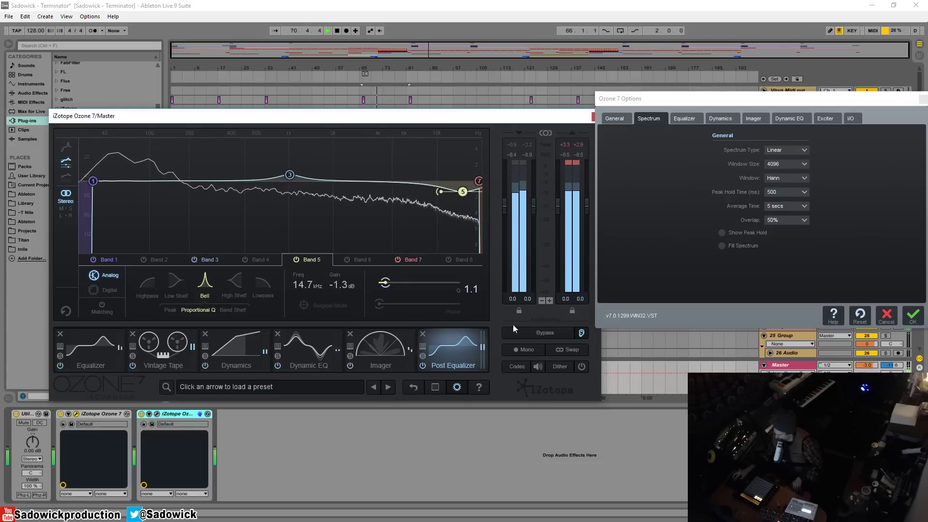
pyautogui.click(538, 330)
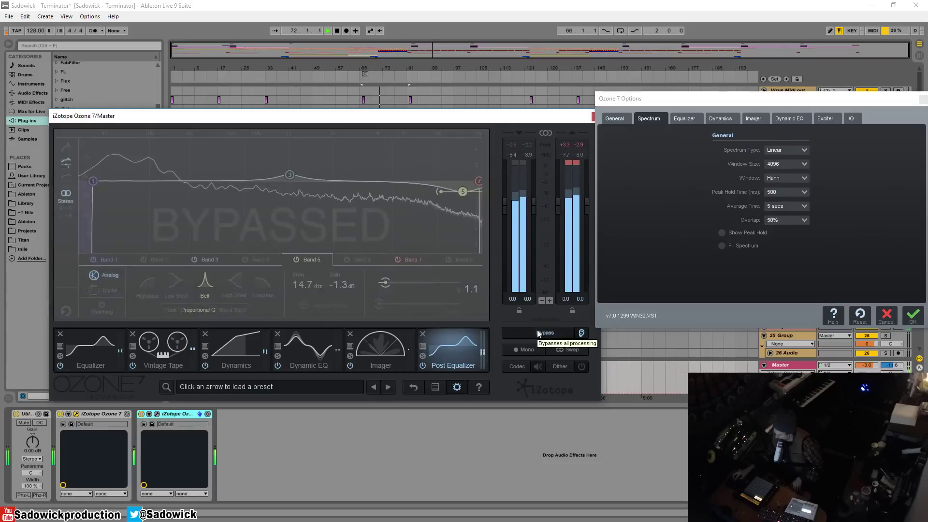
pyautogui.click(539, 329)
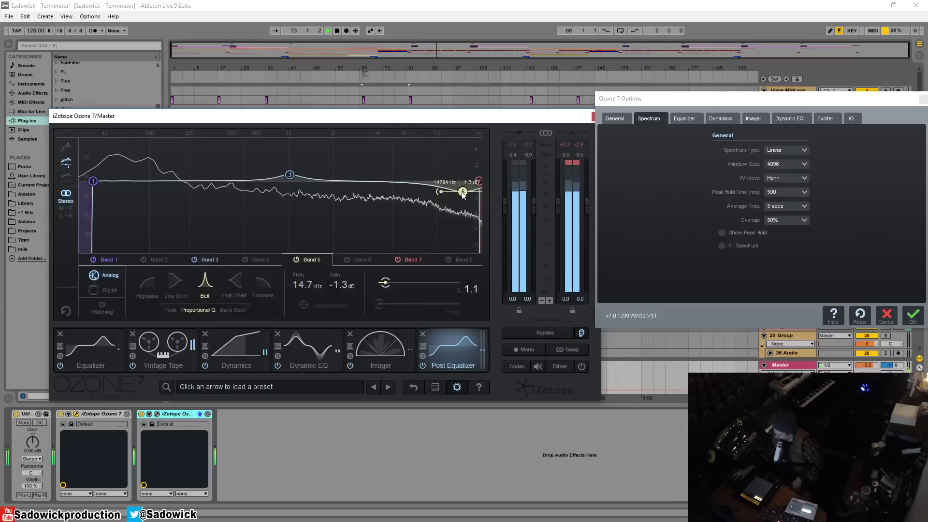
pyautogui.moveTo(462, 193); pyautogui.dragTo(459, 189)
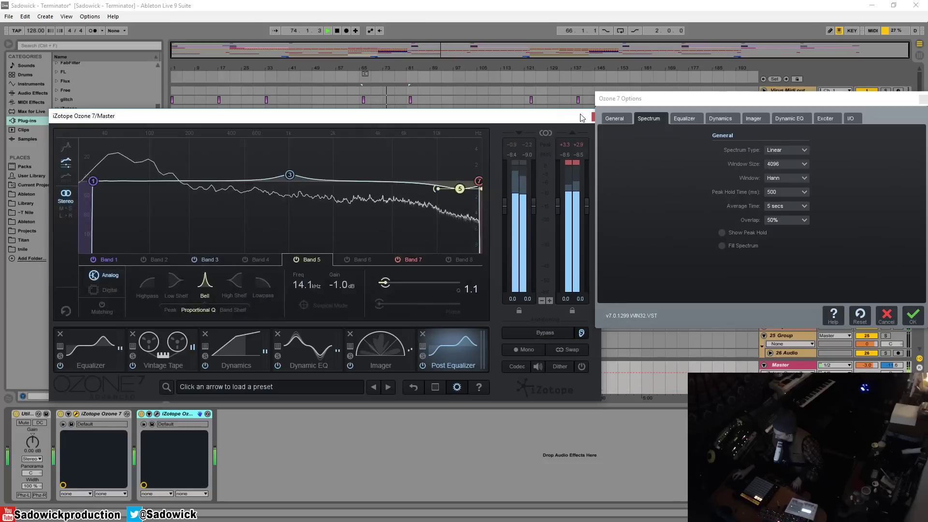
# Accept and close the Ozone 7 options, and reposition the plug-in window above the device chain.
pyautogui.moveTo(581, 118); pyautogui.dragTo(560, 115)
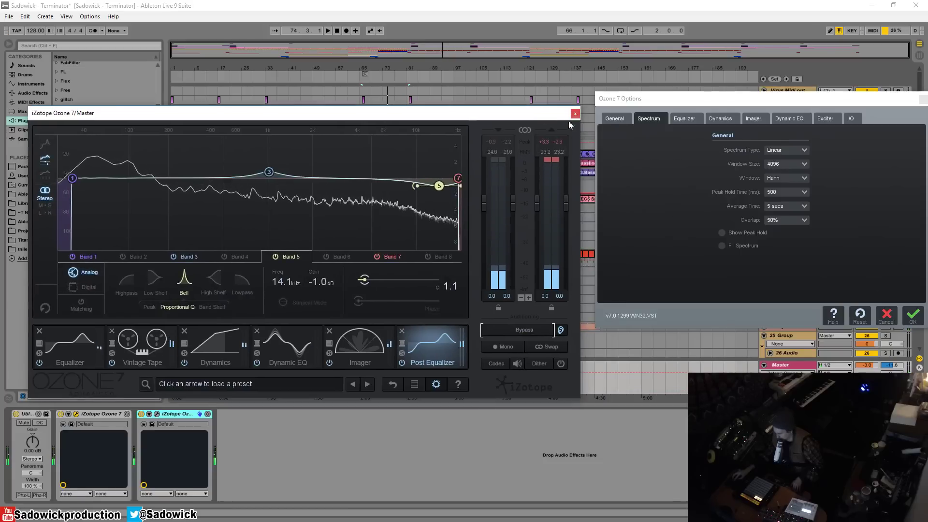
pyautogui.click(914, 316)
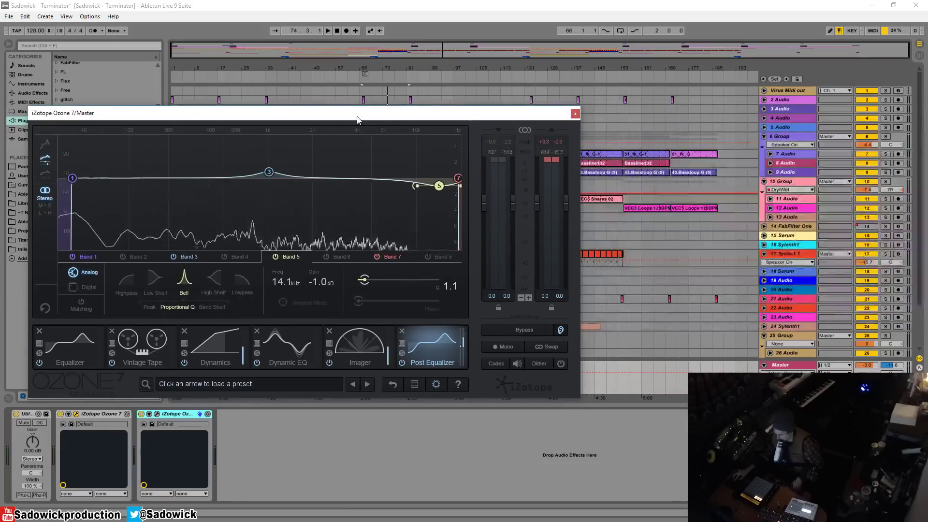
pyautogui.moveTo(357, 116); pyautogui.dragTo(383, 111)
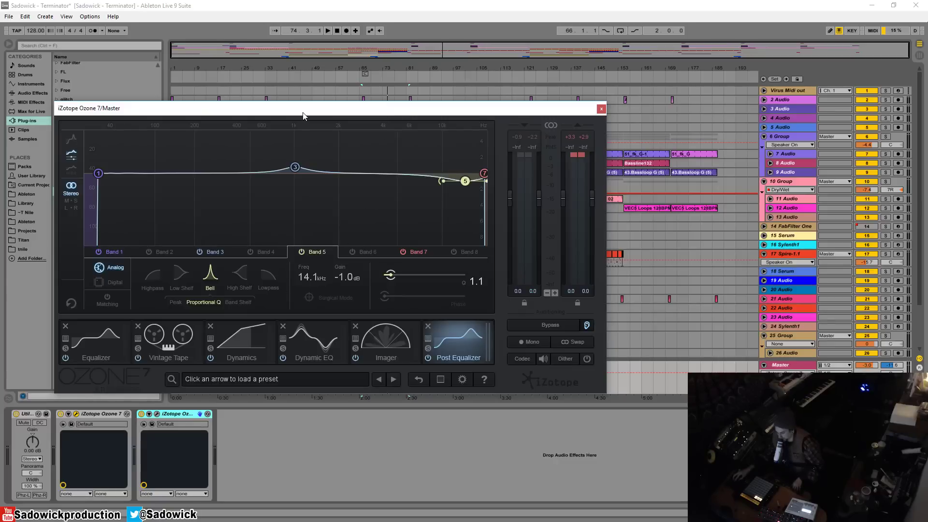
pyautogui.moveTo(303, 112); pyautogui.dragTo(297, 82)
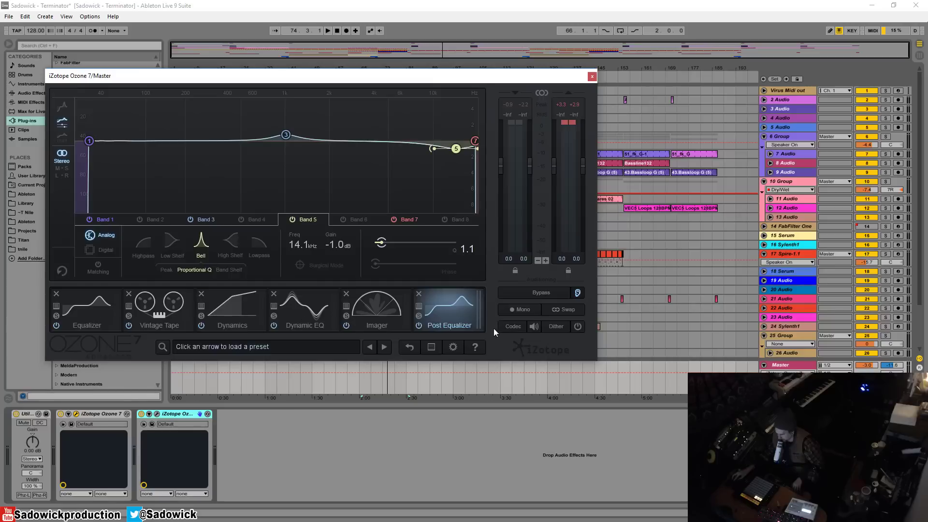
# Open the Ozone 7 Maximizer's window, close the main Ozone 7 window, and move the Maximizer clear of the plug-in browser.
pyautogui.click(156, 414)
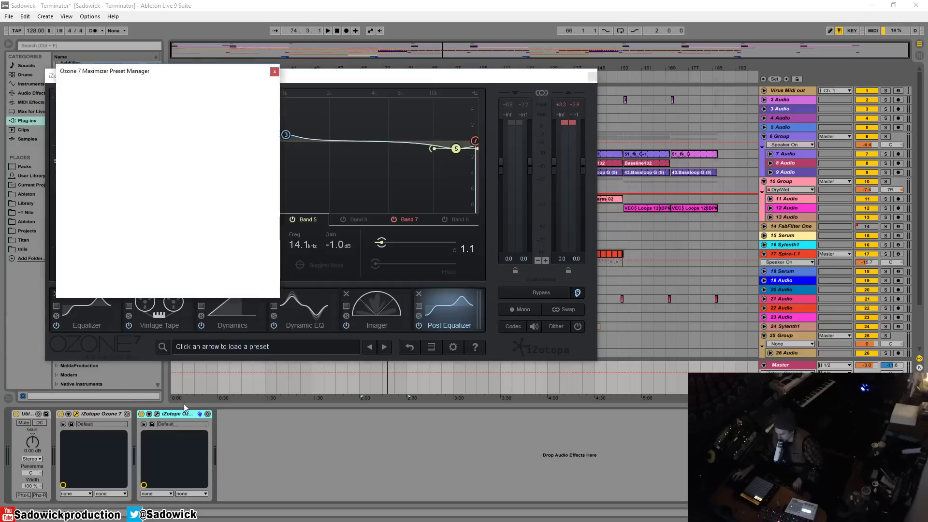
pyautogui.click(418, 147)
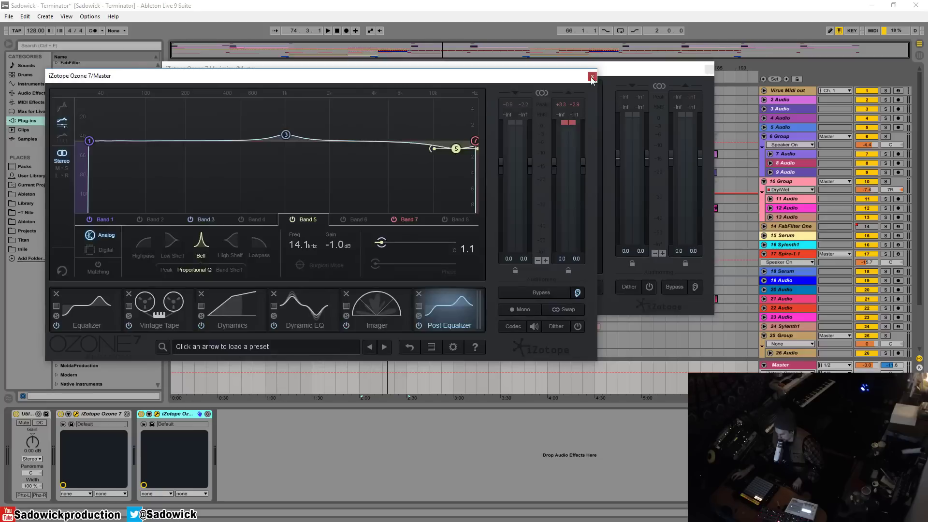
pyautogui.click(591, 77)
pyautogui.moveTo(500, 68); pyautogui.dragTo(569, 89)
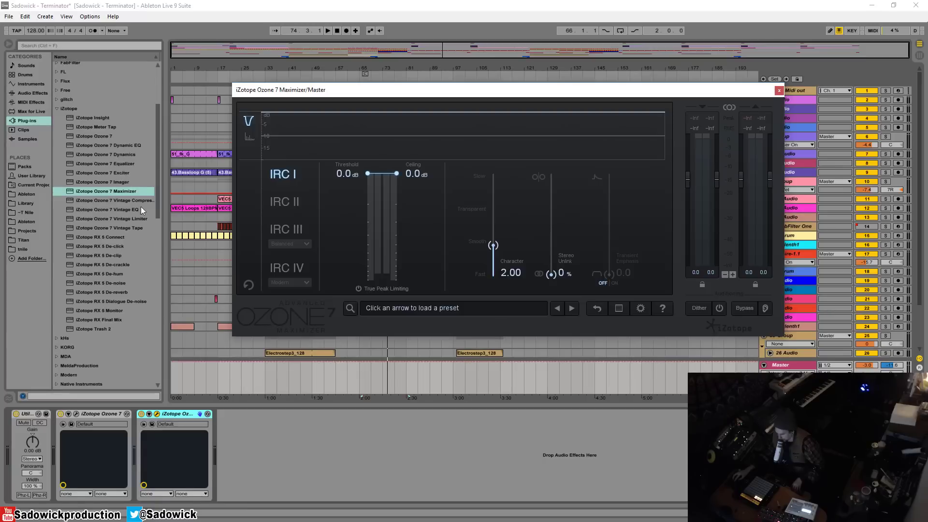
# Insert iZotope Ozone 7 Vintage Compressor on the master track between Ozone 7 and the Maximizer.
pyautogui.click(125, 218)
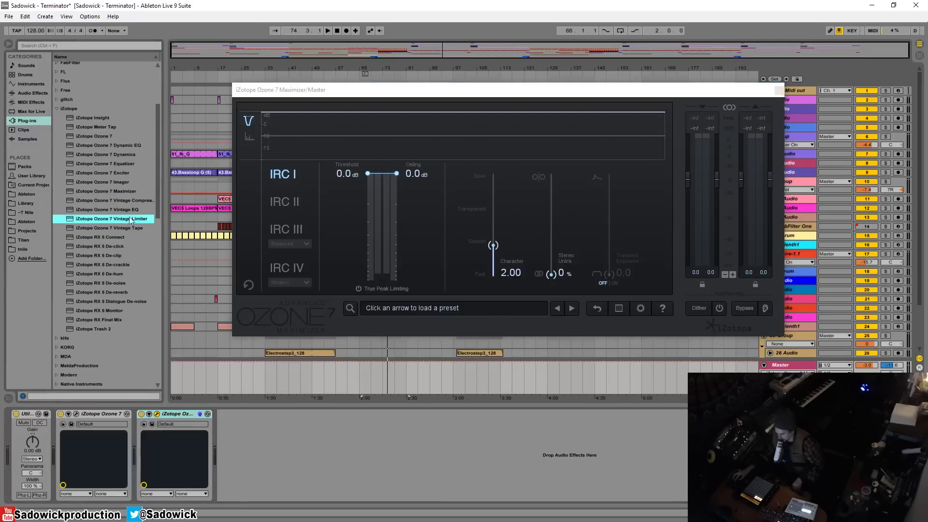
pyautogui.click(129, 200)
pyautogui.moveTo(130, 205); pyautogui.dragTo(148, 419)
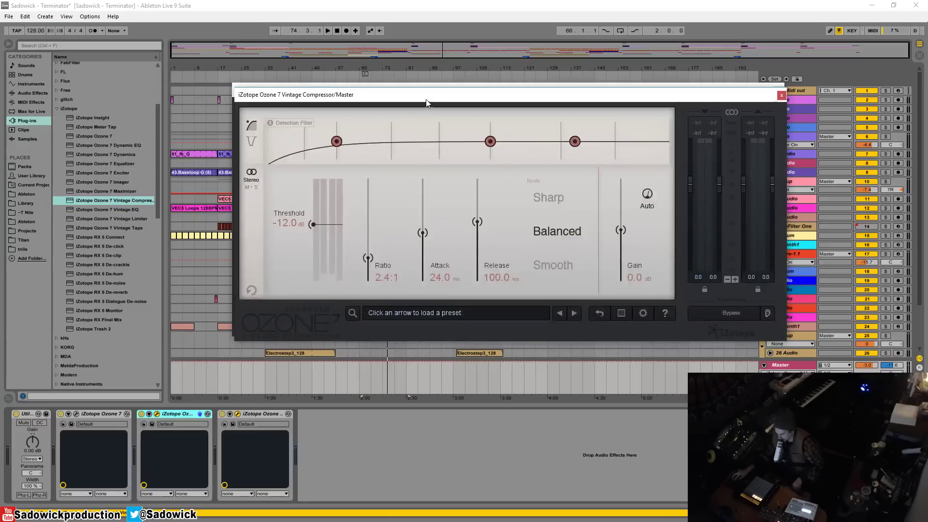
# Move the Vintage Compressor window below the Maximizer's title bar and set the compressor's Threshold to about -13.3 dB during playback.
pyautogui.moveTo(427, 103); pyautogui.dragTo(366, 152)
pyautogui.moveTo(253, 274); pyautogui.dragTo(252, 268)
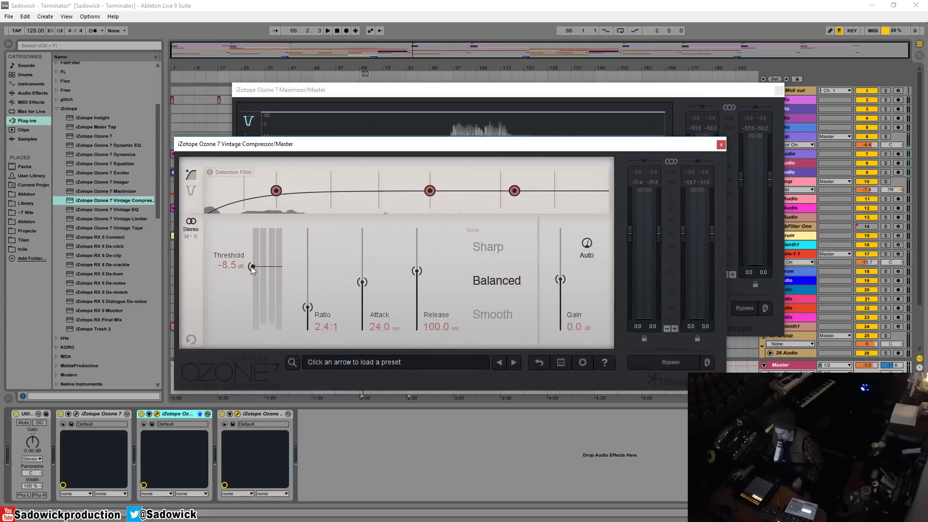
pyautogui.press('space')
pyautogui.moveTo(253, 265)
pyautogui.mouseDown()
pyautogui.moveTo(251, 292)
pyautogui.moveTo(251, 276)
pyautogui.mouseUp()
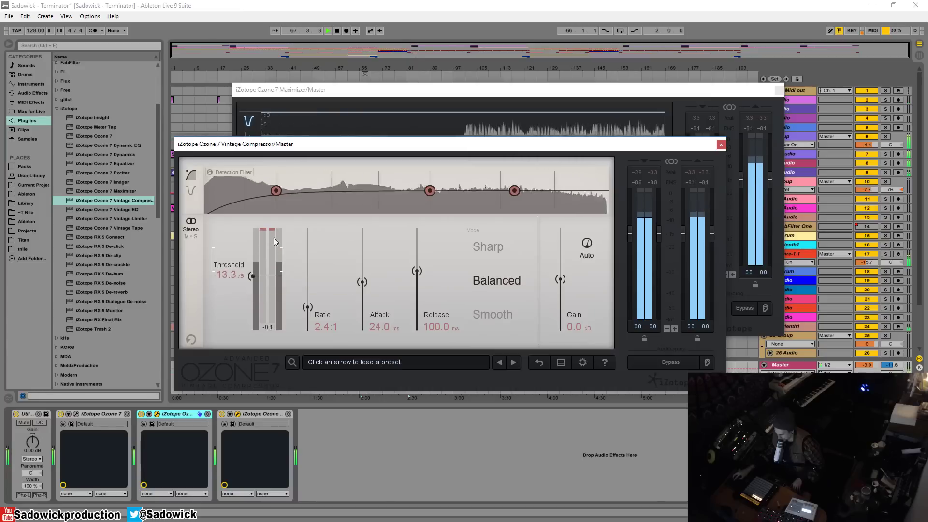
# Compare the Vintage Compressor bypassed and active, turn on gain matching, and fine-tune the Threshold to about -12.8 dB.
pyautogui.click(653, 361)
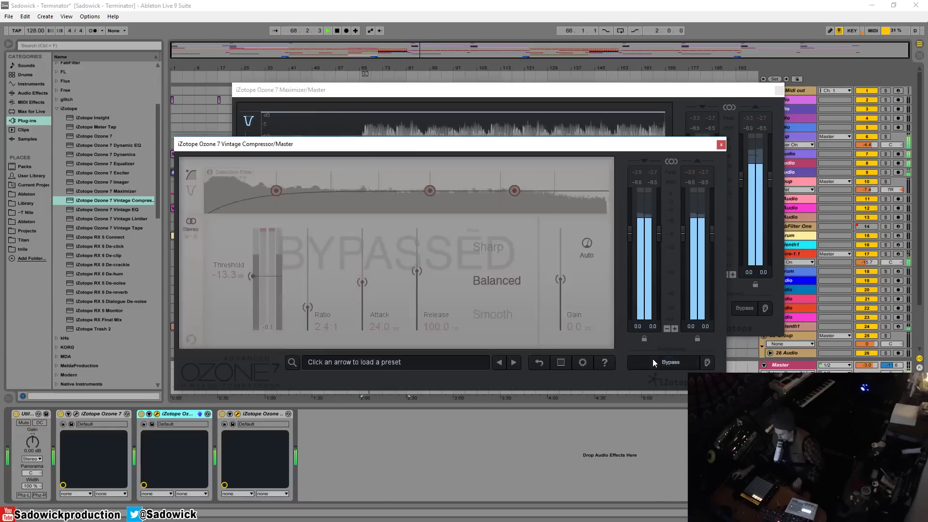
pyautogui.click(681, 362)
pyautogui.click(682, 364)
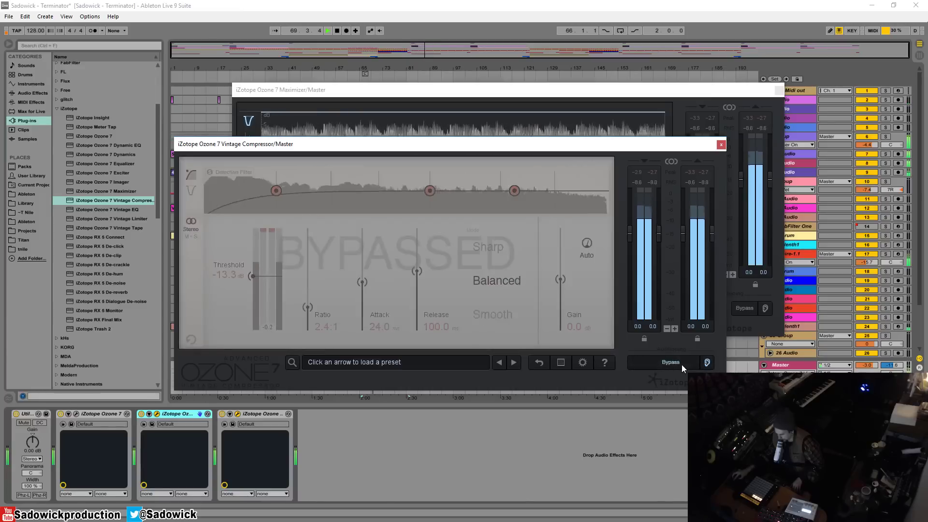
pyautogui.click(682, 365)
pyautogui.moveTo(251, 276)
pyautogui.mouseDown()
pyautogui.moveTo(250, 265)
pyautogui.moveTo(250, 283)
pyautogui.moveTo(253, 275)
pyautogui.mouseUp()
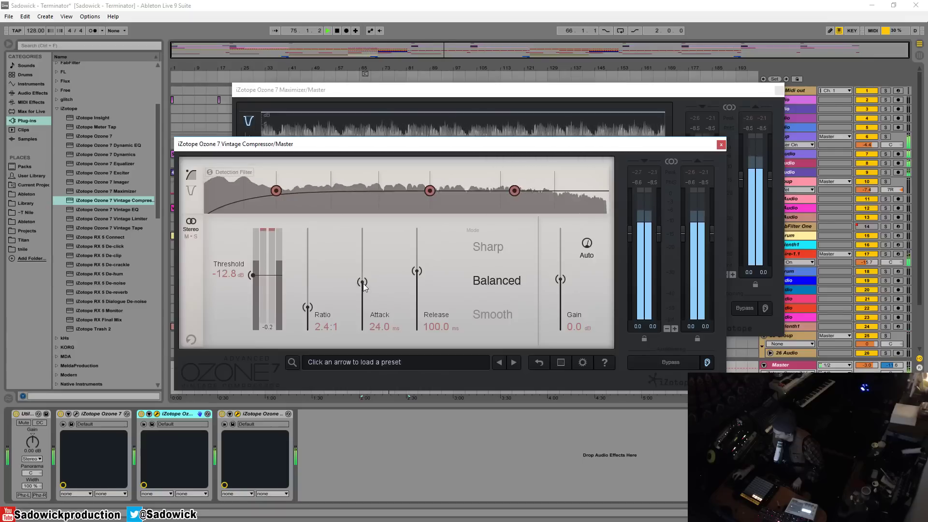
# Set the Vintage Compressor's Attack to about 8.7 ms, Release to 79.5 ms and Threshold to -8.1 dB, closing its window and stopping playback.
pyautogui.moveTo(362, 283); pyautogui.dragTo(361, 369)
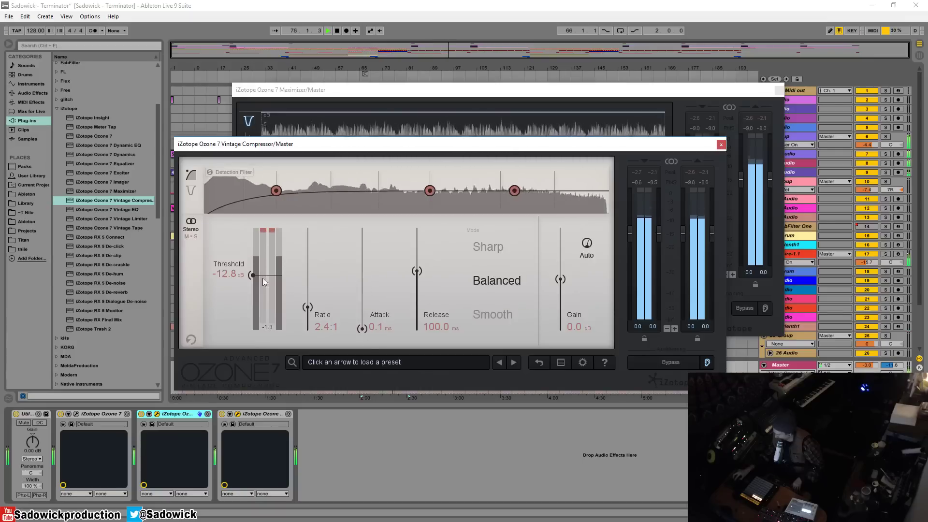
pyautogui.moveTo(263, 279); pyautogui.dragTo(253, 265)
pyautogui.moveTo(362, 328); pyautogui.dragTo(368, 299)
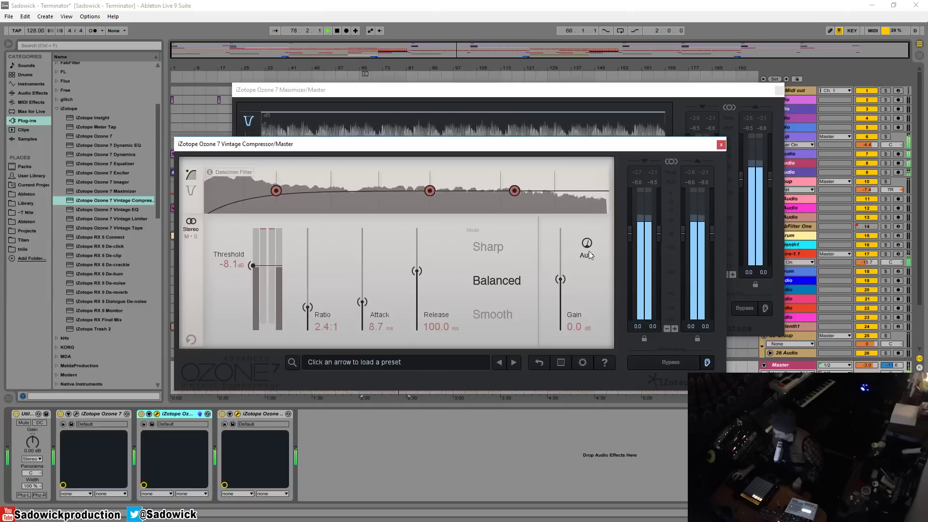
pyautogui.moveTo(417, 272); pyautogui.dragTo(417, 288)
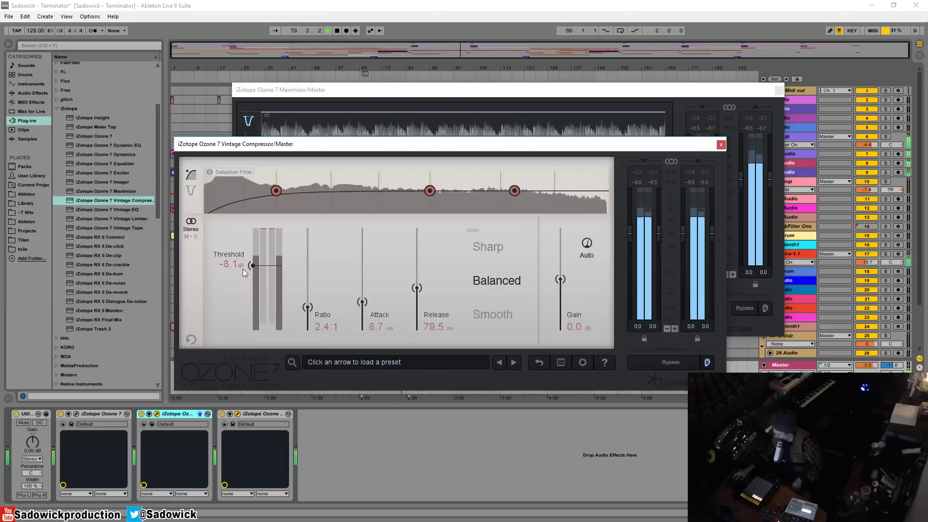
pyautogui.moveTo(252, 264); pyautogui.dragTo(256, 267)
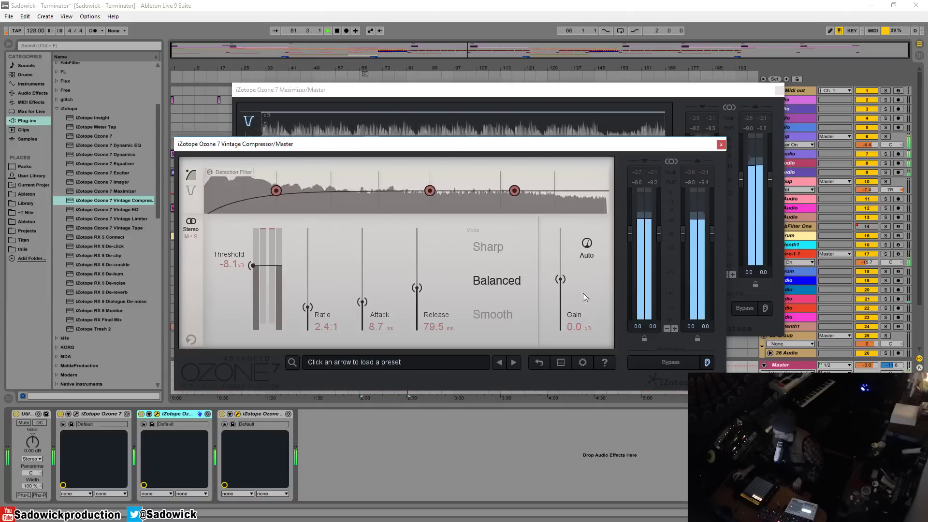
pyautogui.click(721, 145)
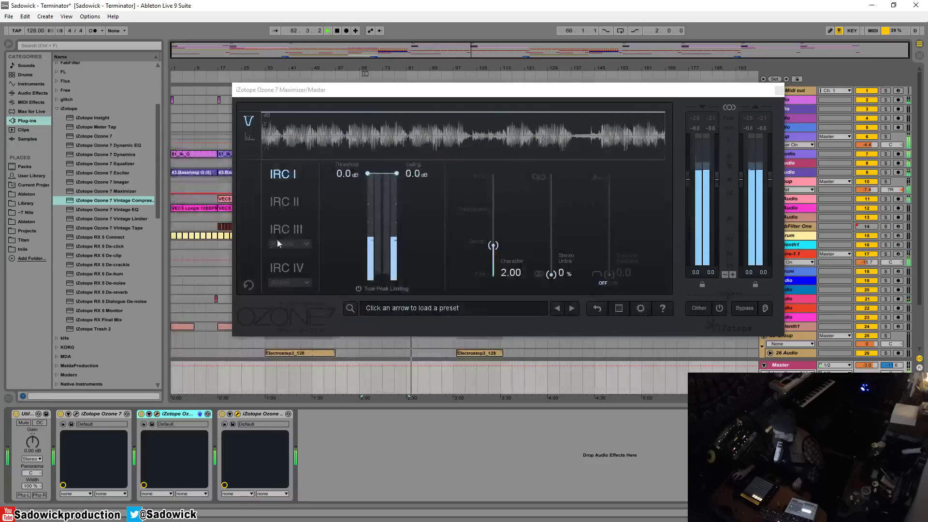
pyautogui.press('space')
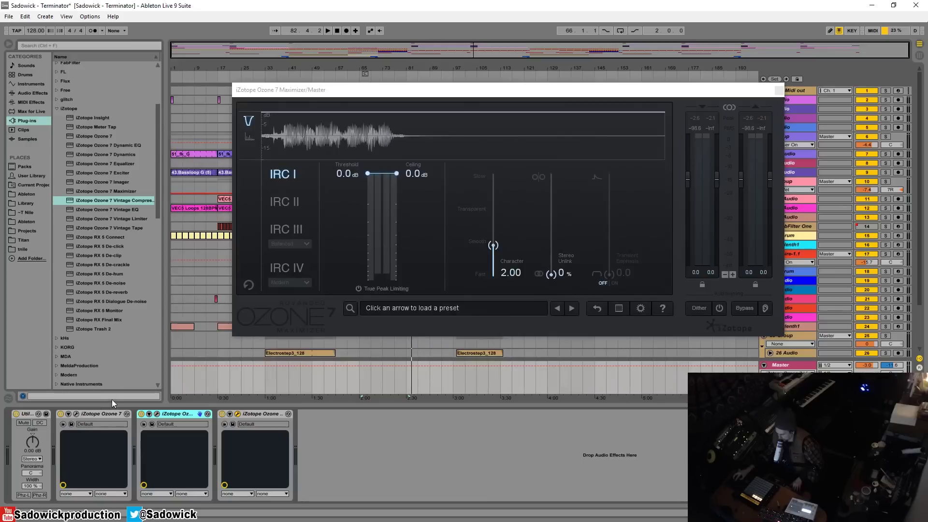
# Reopen the main Ozone 7 window and switch the Post Equalizer to mid/side mode with the Side channel selected.
pyautogui.click(77, 415)
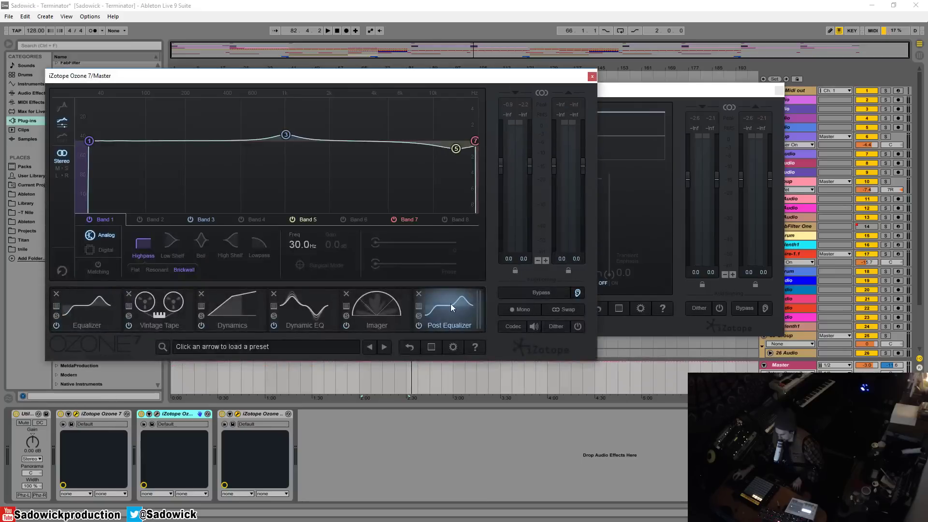
pyautogui.click(62, 168)
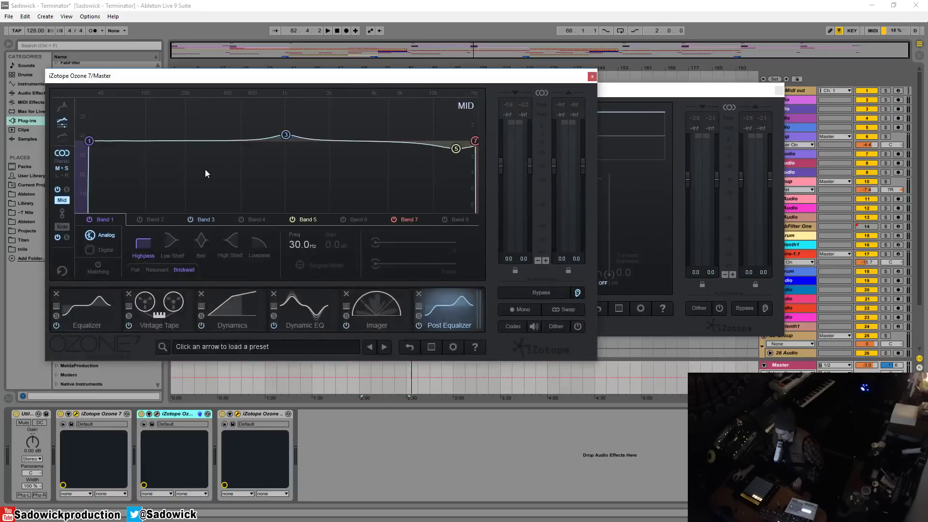
pyautogui.click(63, 227)
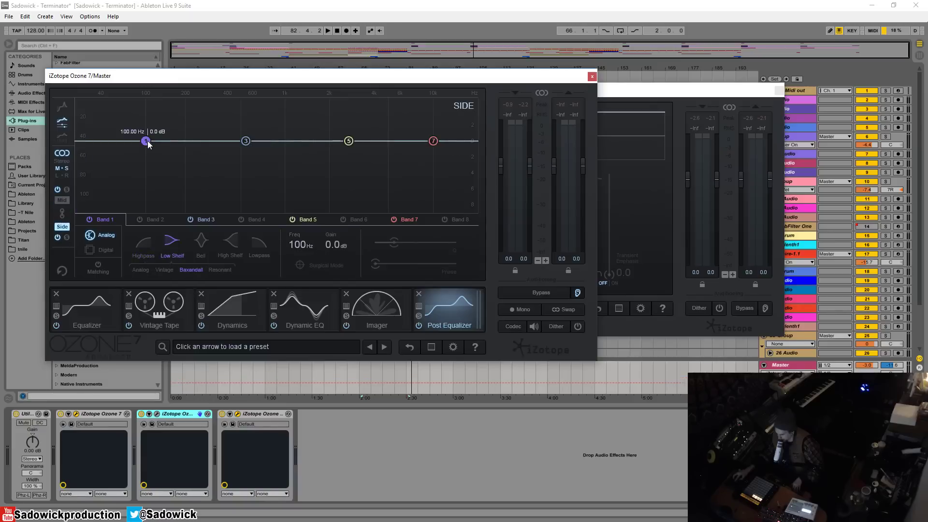
# Make Band 1 of the Post Equalizer's Side channel a flat highpass at about 476 Hz, checking it during playback.
pyautogui.click(143, 243)
pyautogui.moveTo(146, 141); pyautogui.dragTo(164, 140)
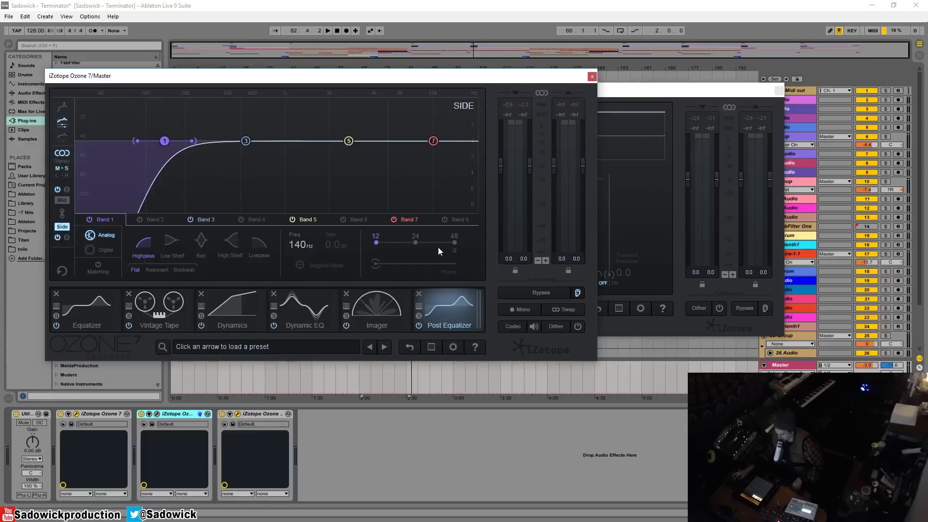
pyautogui.press('space')
pyautogui.moveTo(166, 149); pyautogui.dragTo(238, 144)
pyautogui.press('space')
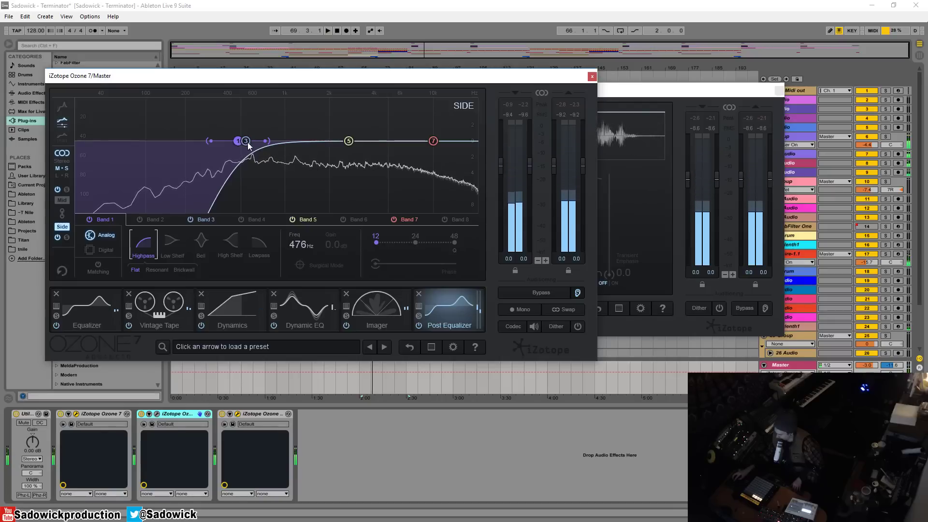
# Move Side Band 5 to about -0.9 dB at 3.23 kHz, reselect Band 1, and close the main Ozone 7 window.
pyautogui.moveTo(352, 141)
pyautogui.mouseDown()
pyautogui.moveTo(352, 150)
pyautogui.moveTo(381, 149)
pyautogui.moveTo(369, 141)
pyautogui.moveTo(377, 97)
pyautogui.moveTo(390, 139)
pyautogui.moveTo(367, 153)
pyautogui.moveTo(363, 142)
pyautogui.moveTo(365, 151)
pyautogui.moveTo(341, 151)
pyautogui.moveTo(359, 149)
pyautogui.mouseUp()
pyautogui.press('space')
pyautogui.press('space')
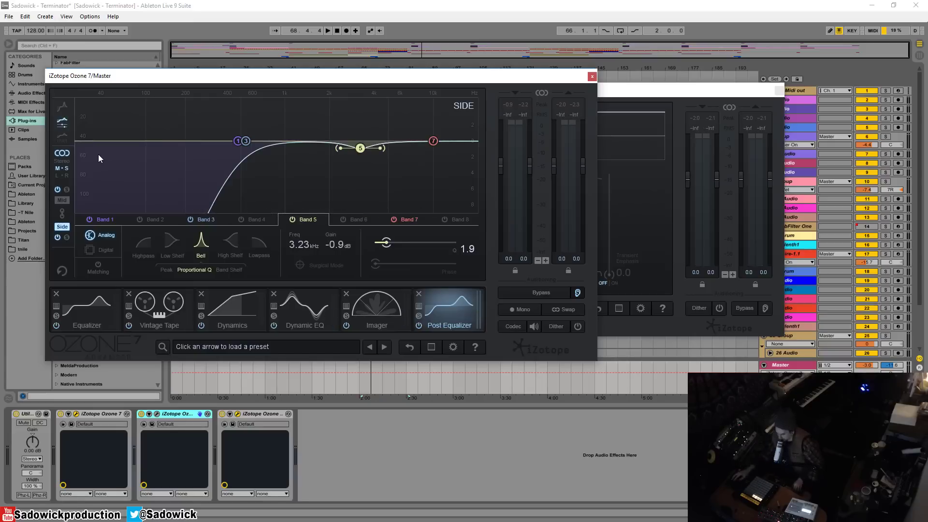
pyautogui.click(238, 141)
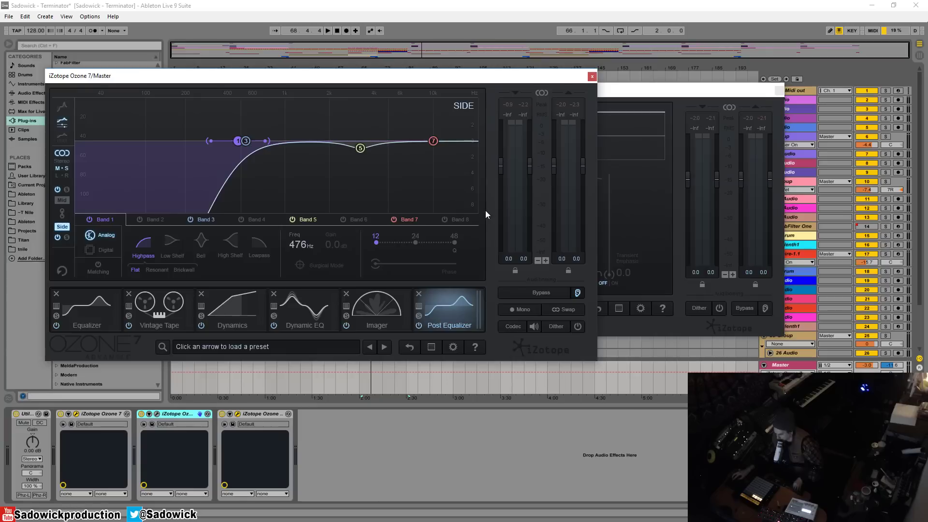
pyautogui.click(591, 76)
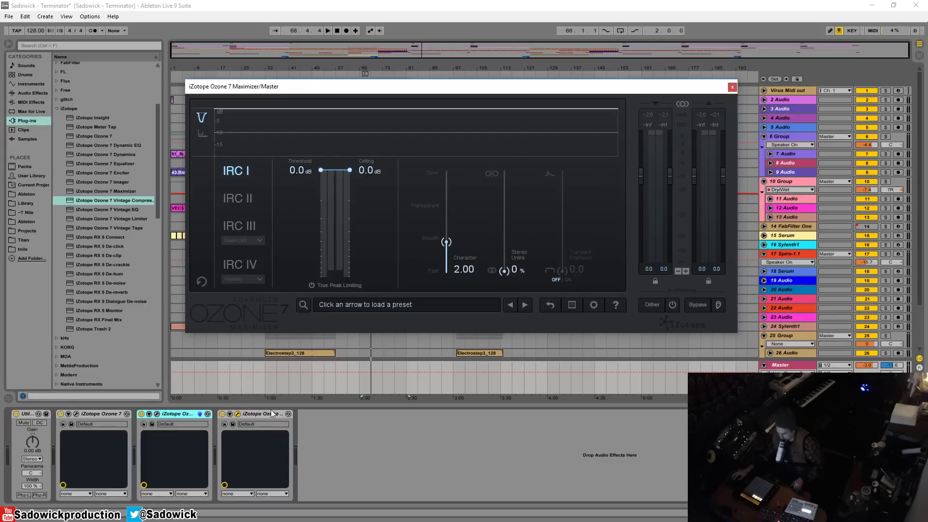
# Bring the Maximizer's window back up and move it down clear of the arrangement timeline.
pyautogui.click(257, 418)
pyautogui.click(238, 414)
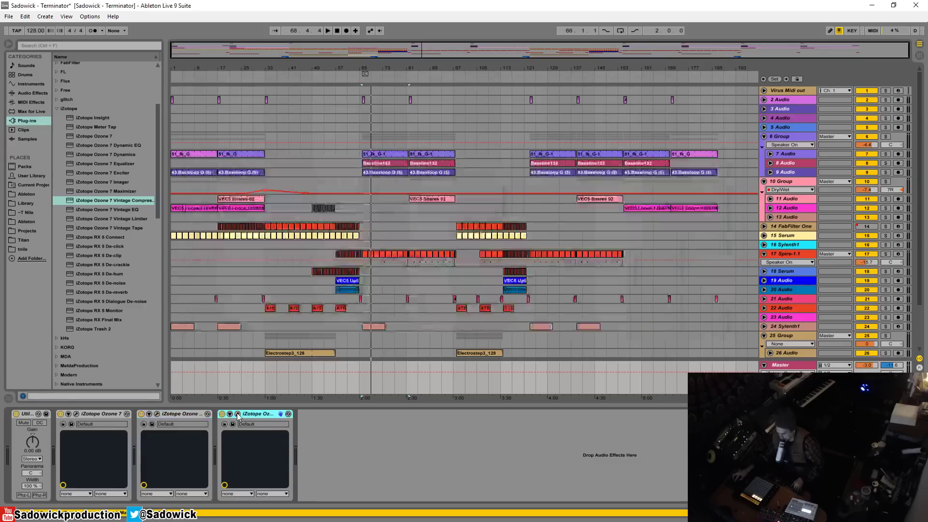
pyautogui.click(238, 414)
pyautogui.click(417, 147)
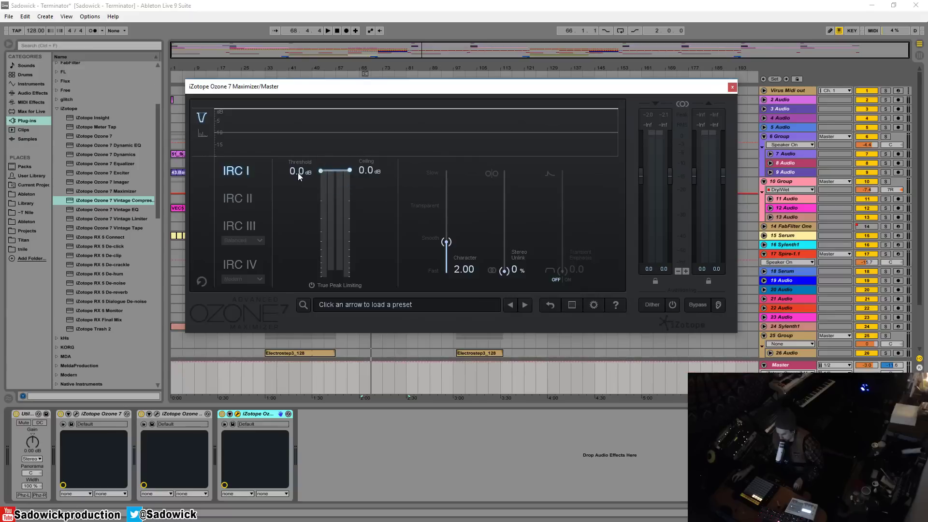
pyautogui.moveTo(348, 86); pyautogui.dragTo(361, 128)
pyautogui.click(378, 155)
# Lower the Maximizer's Threshold to about -4.7 dB during playback and enable True Peak Limiting.
pyautogui.press('space')
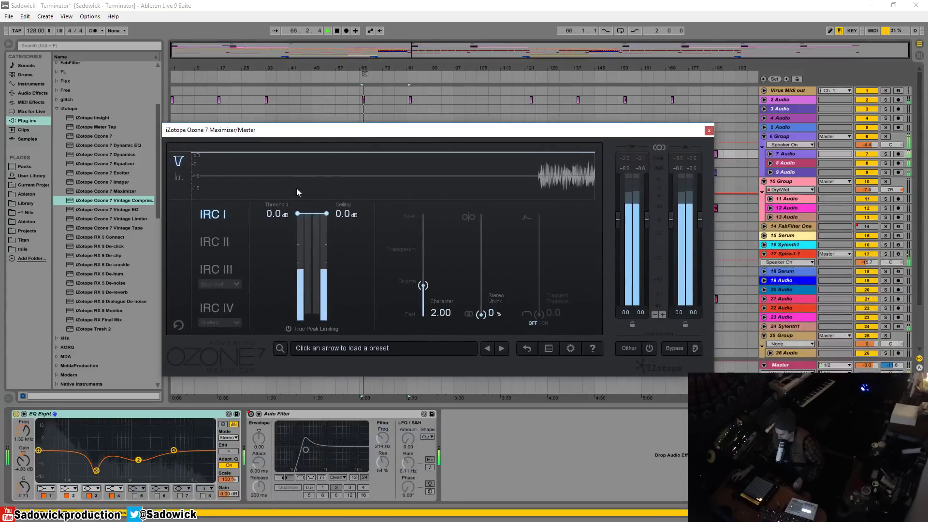
pyautogui.moveTo(280, 214); pyautogui.dragTo(294, 269)
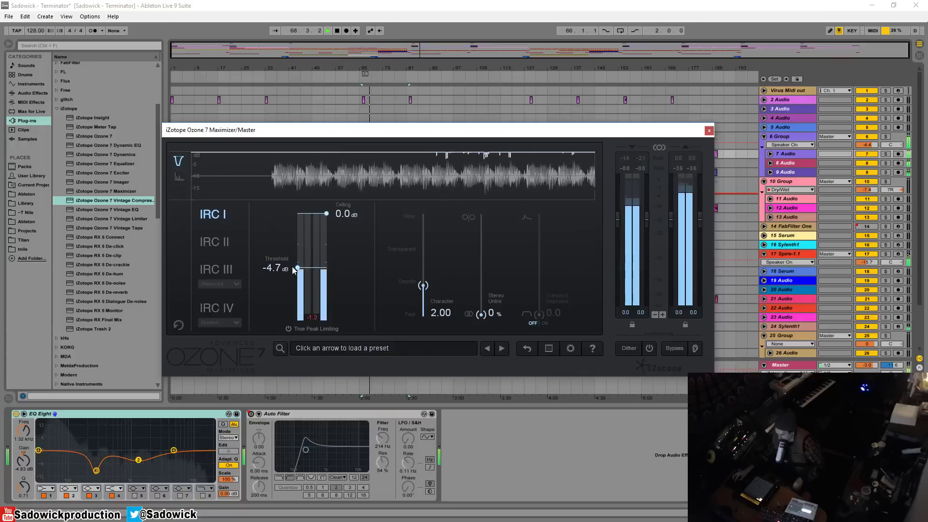
pyautogui.click(288, 328)
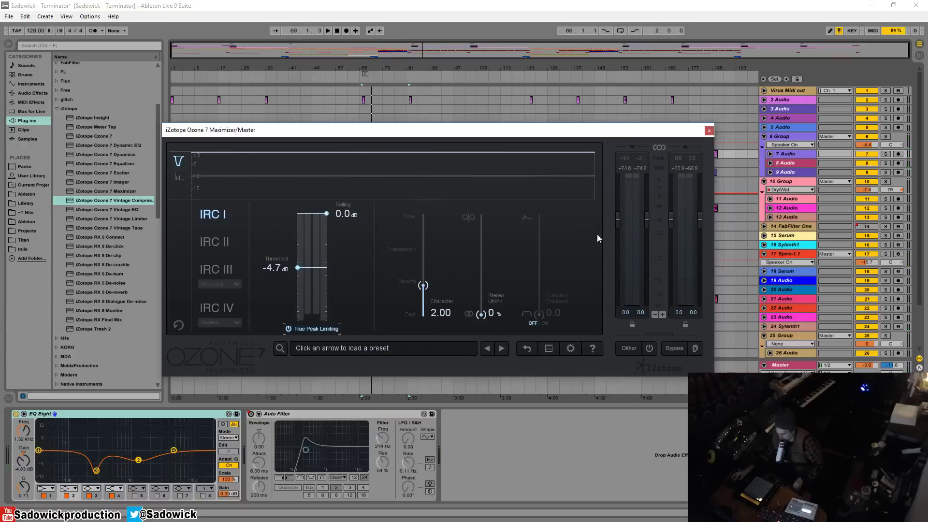
# Compare the Maximizer bypassed and active with gain matching on, and set its Threshold to about -3.6 dB.
pyautogui.press('space')
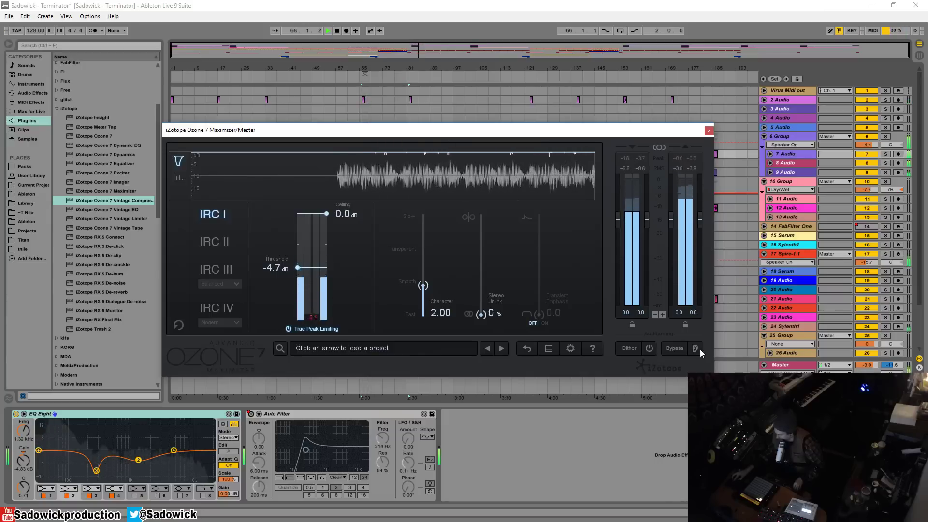
pyautogui.click(684, 349)
pyautogui.click(684, 349)
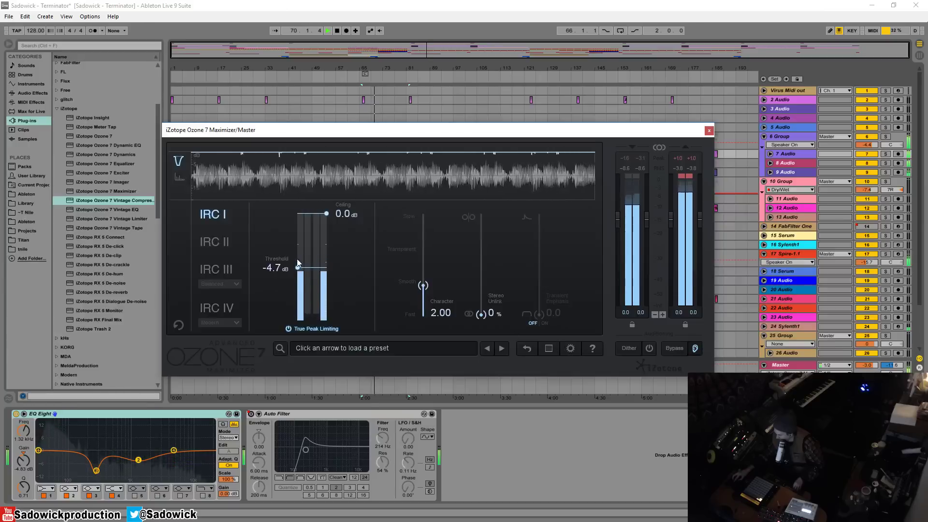
pyautogui.moveTo(298, 264); pyautogui.dragTo(296, 259)
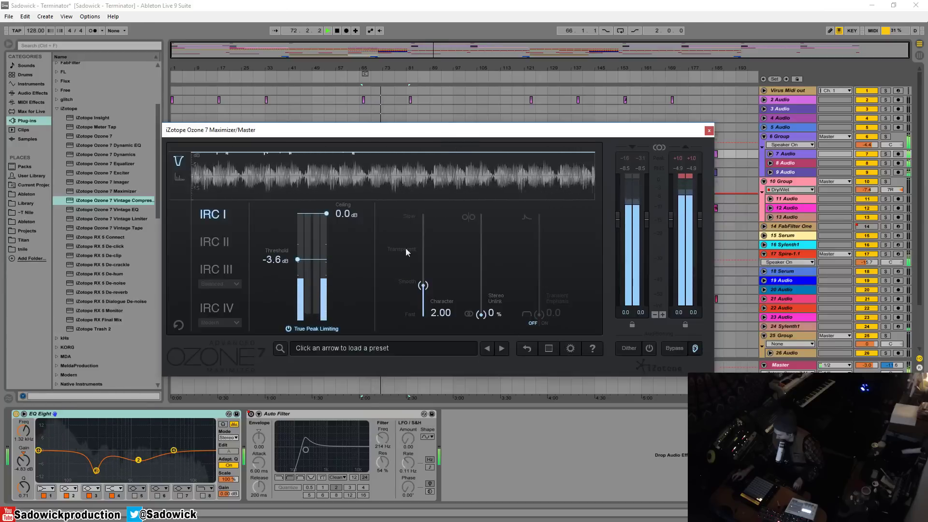
pyautogui.press('space')
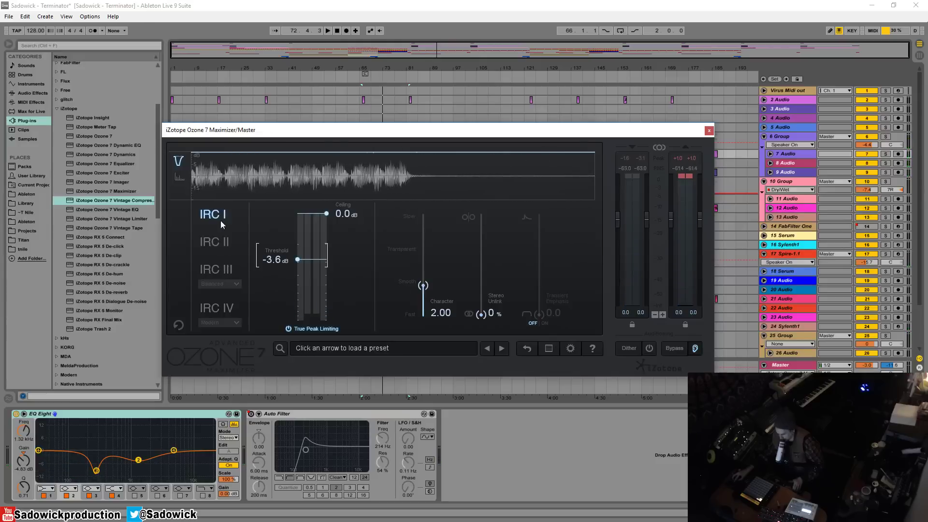
# Look through the IRC II and IRC IV limiting modes, and set the Maximizer to IRC III with the Crisp style.
pyautogui.click(221, 242)
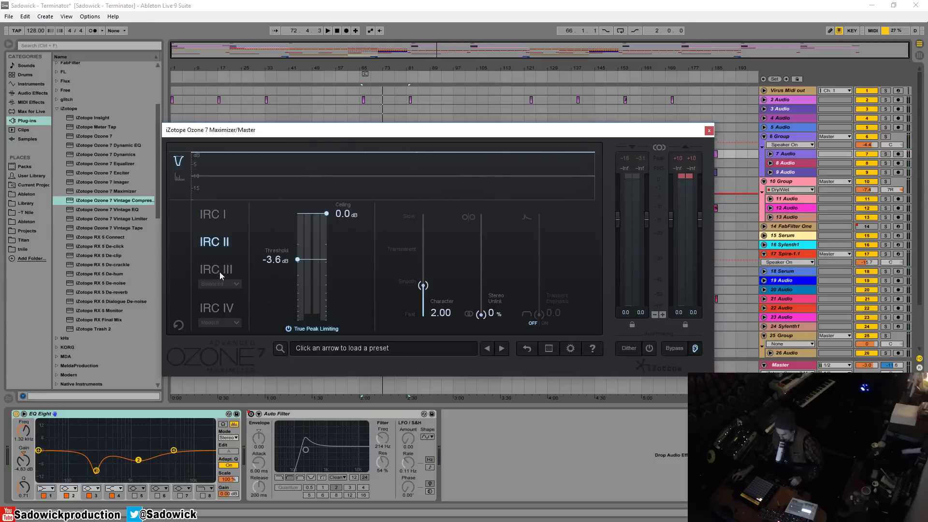
pyautogui.click(222, 306)
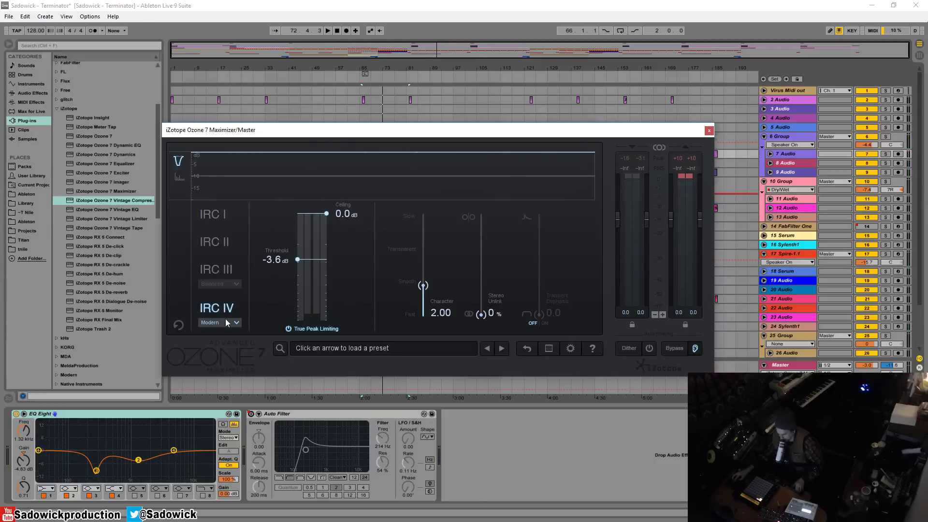
pyautogui.click(226, 322)
pyautogui.click(232, 307)
pyautogui.click(218, 274)
pyautogui.click(222, 283)
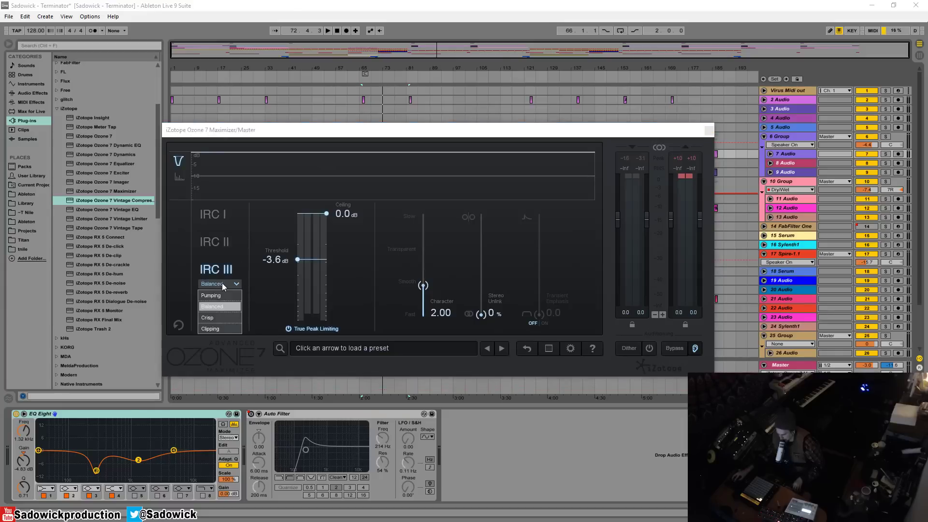
pyautogui.click(228, 318)
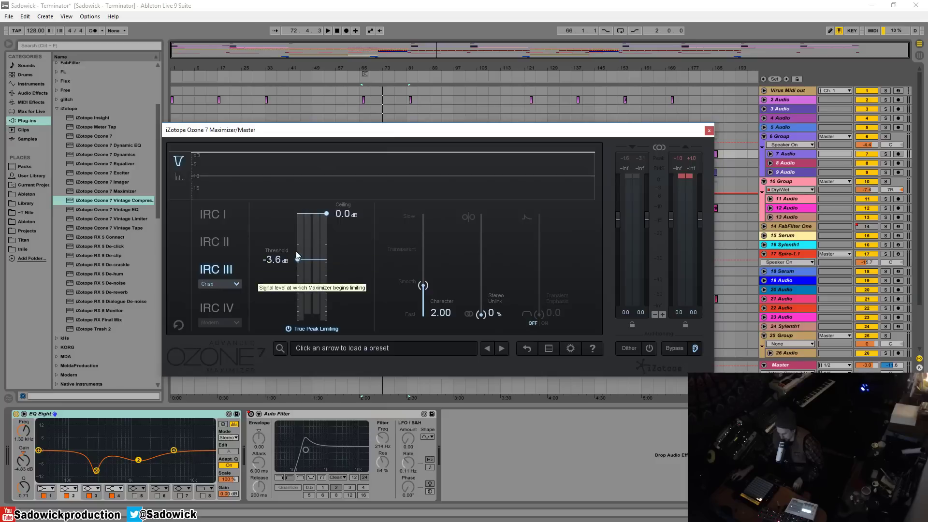
# Lower the Maximizer's Threshold to about -6.8 dB during playback, keeping the Crisp style for IRC III.
pyautogui.press('space')
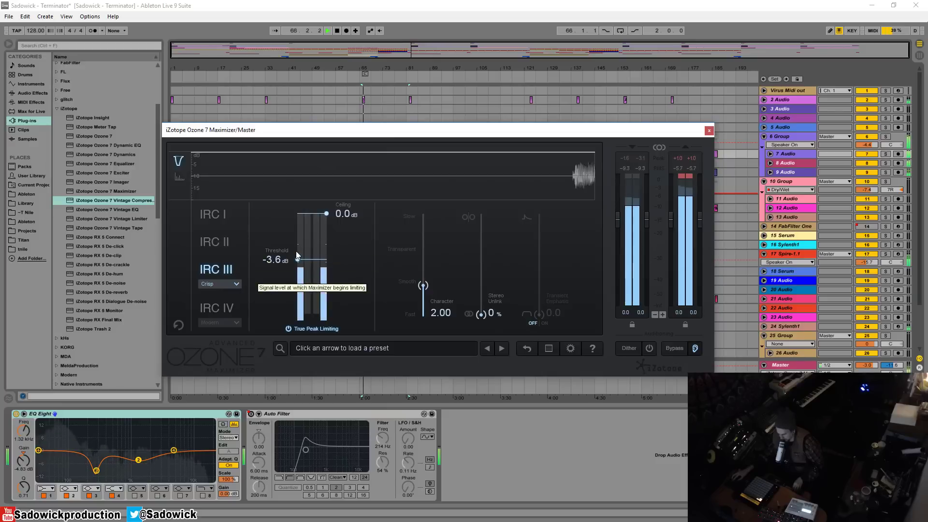
pyautogui.moveTo(297, 258); pyautogui.dragTo(297, 280)
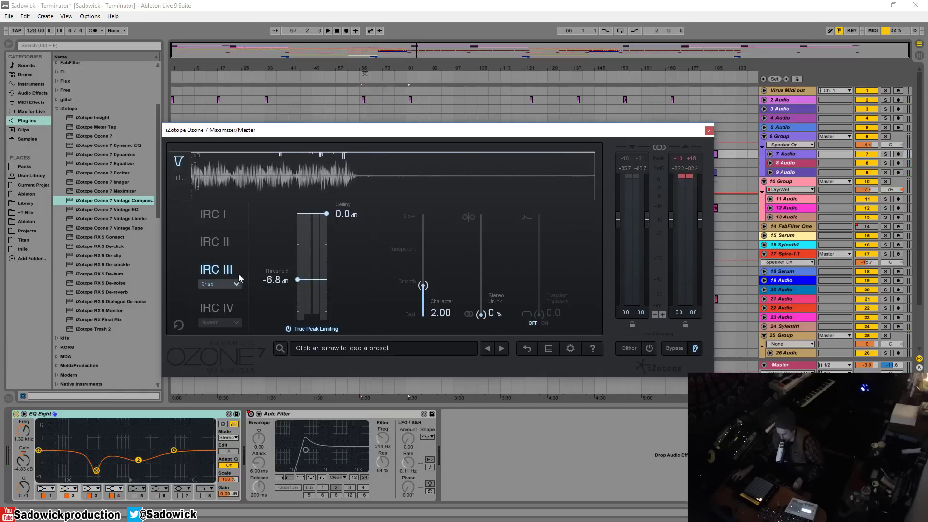
pyautogui.click(220, 284)
pyautogui.click(220, 284)
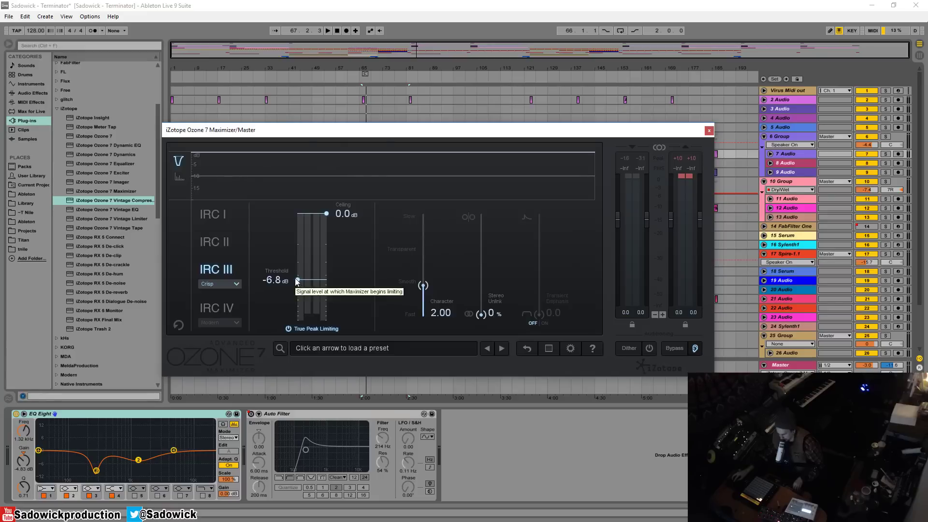
# Raise the Maximizer's Threshold to about -5.9 dB during playback and switch the limiting mode to IRC IV with the Modern style.
pyautogui.press('space')
pyautogui.moveTo(297, 282); pyautogui.dragTo(298, 277)
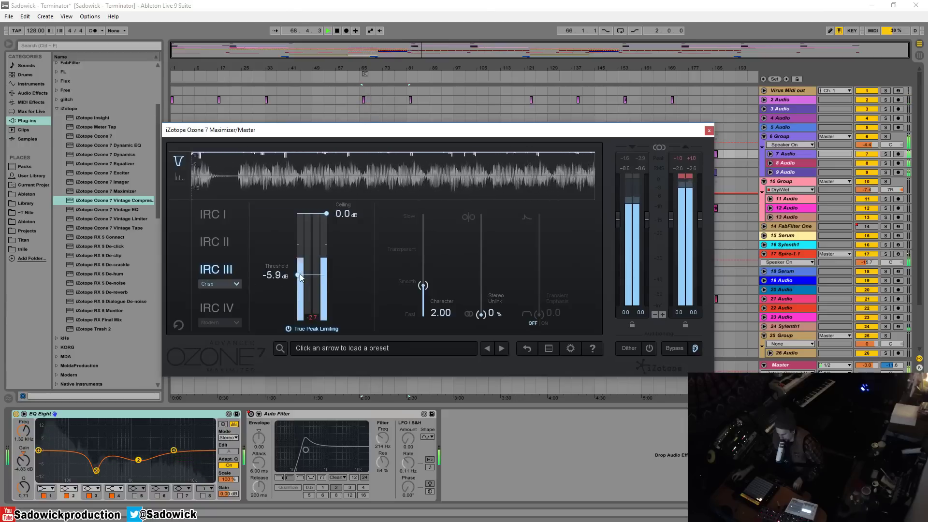
pyautogui.press('space')
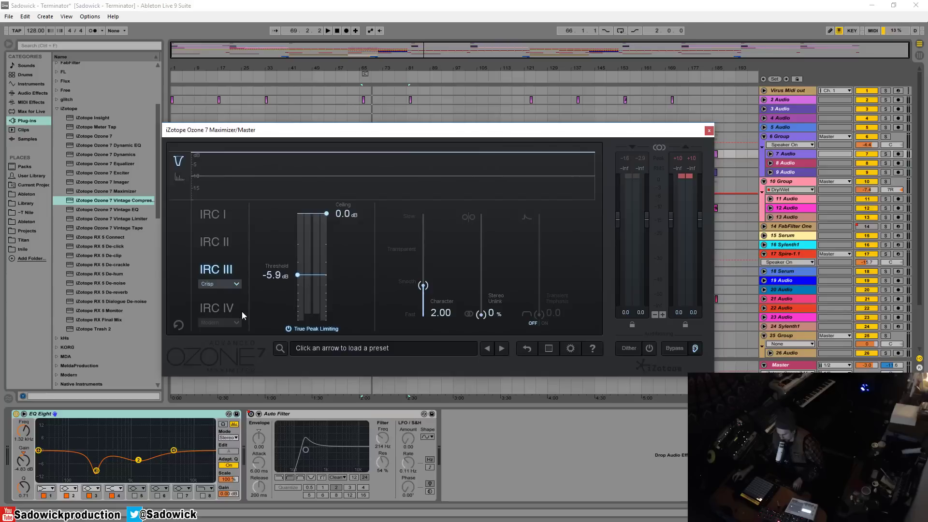
pyautogui.click(212, 309)
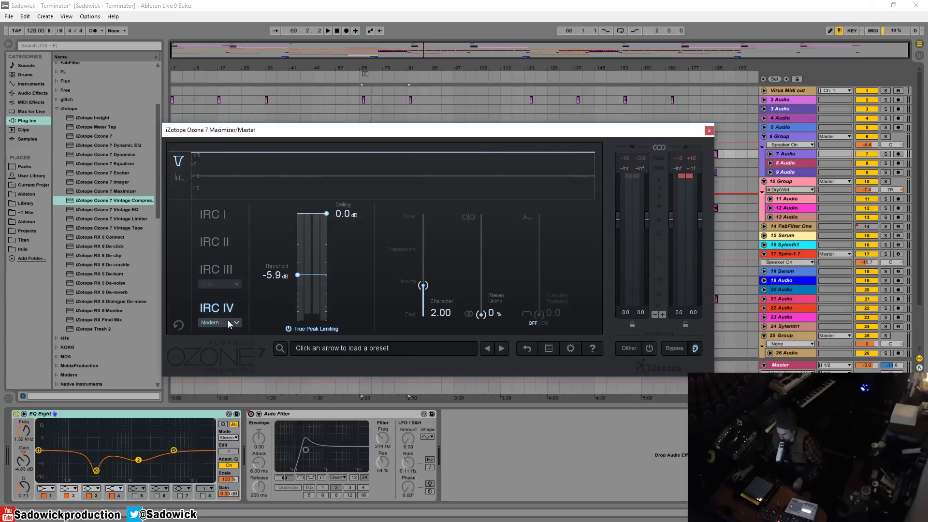
pyautogui.click(230, 323)
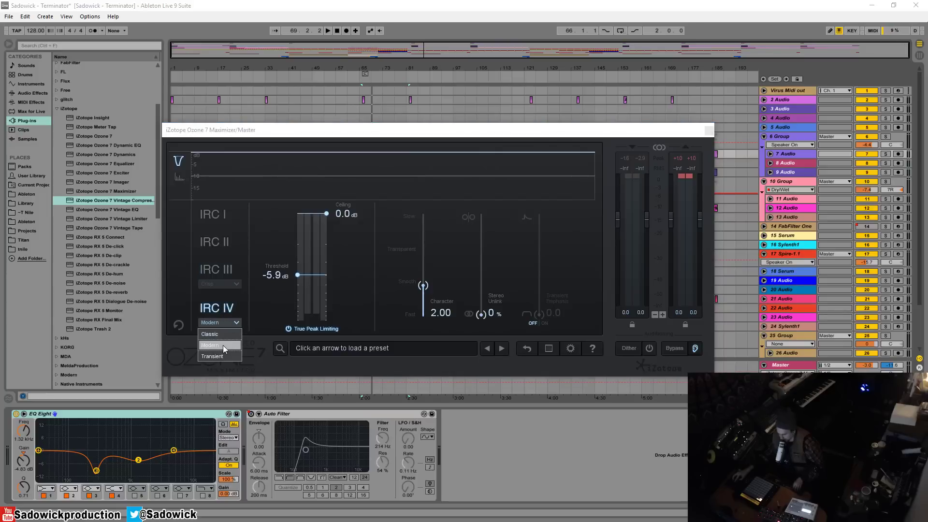
pyautogui.click(242, 310)
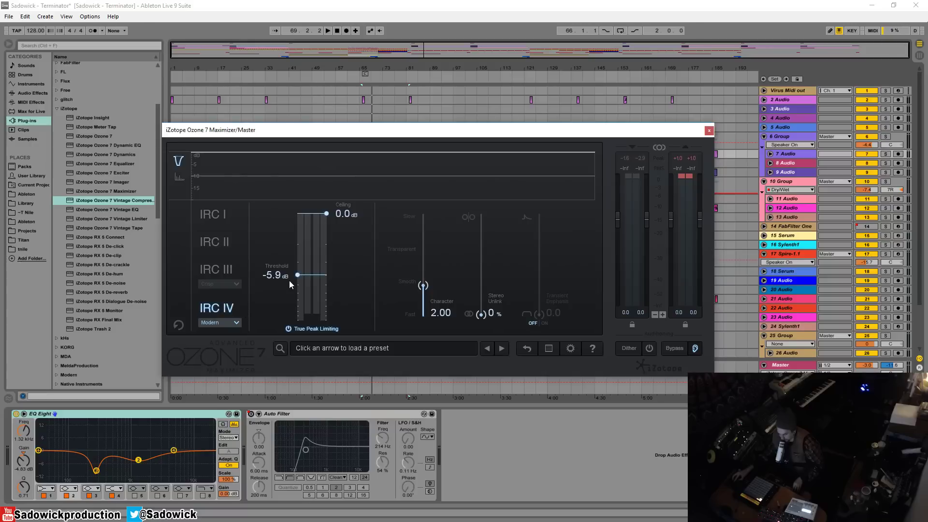
# Set the Maximizer's Threshold to about -5.2 dB and its Character to about 2.28 while auditioning the track.
pyautogui.press('space')
pyautogui.moveTo(297, 276)
pyautogui.mouseDown()
pyautogui.moveTo(297, 285)
pyautogui.moveTo(299, 277)
pyautogui.mouseUp()
pyautogui.moveTo(423, 286); pyautogui.dragTo(423, 314)
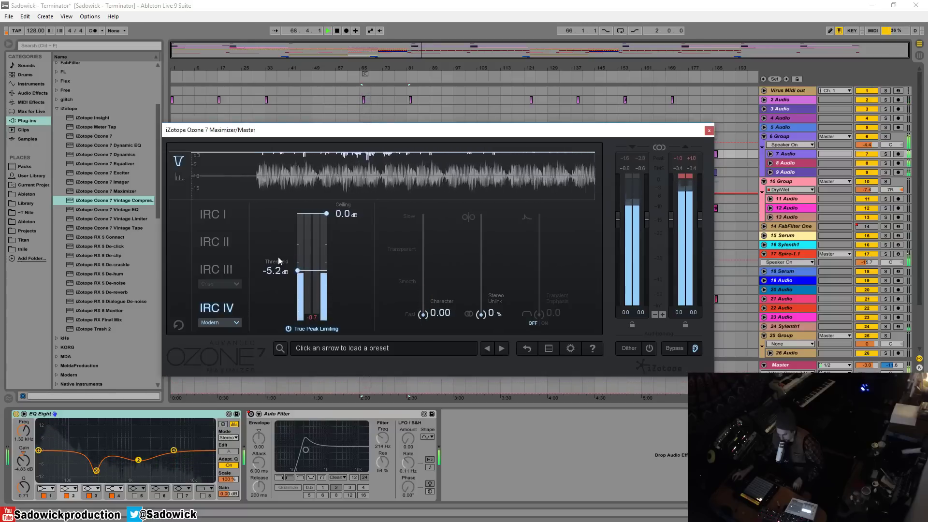
pyautogui.press('space')
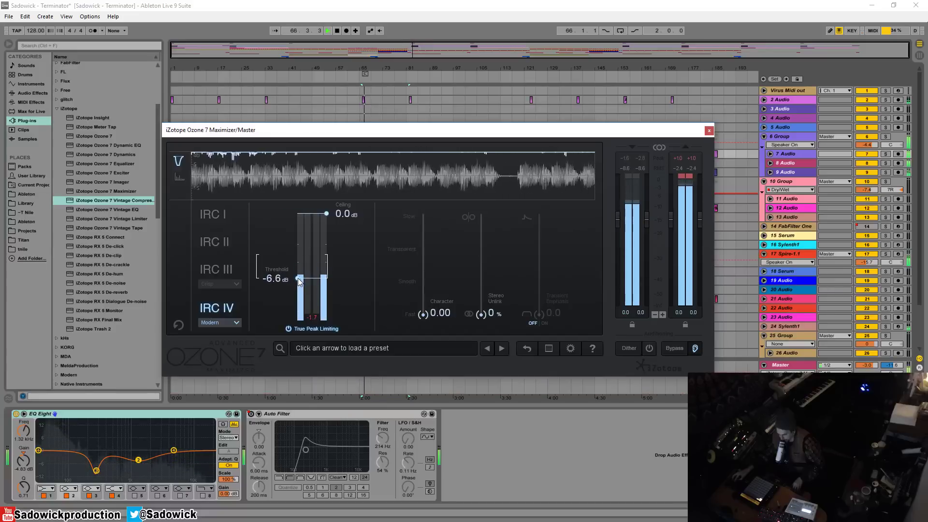
pyautogui.moveTo(299, 279); pyautogui.dragTo(299, 274)
pyautogui.moveTo(431, 317); pyautogui.dragTo(430, 285)
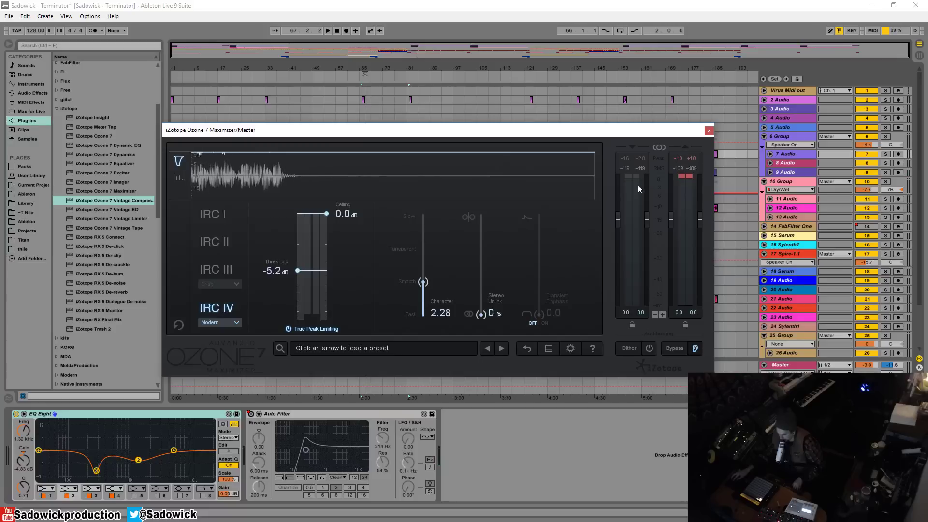
# Reset the Maximizer's output peak readings and check its input and output levels over several short playbacks.
pyautogui.click(679, 157)
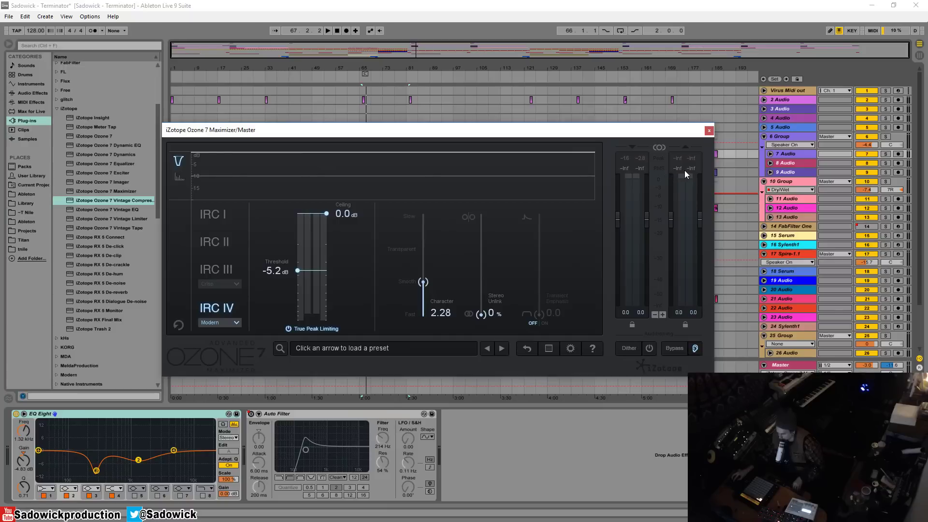
pyautogui.press('space')
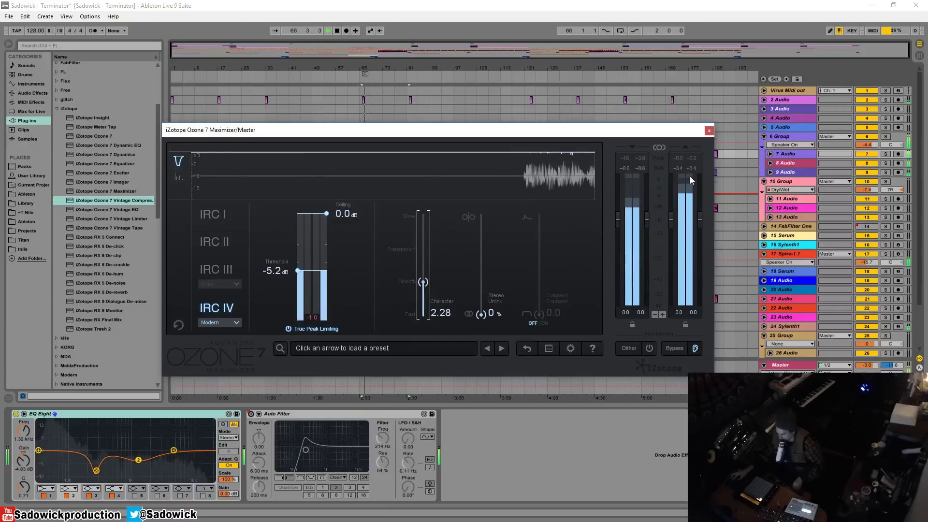
pyautogui.press('space')
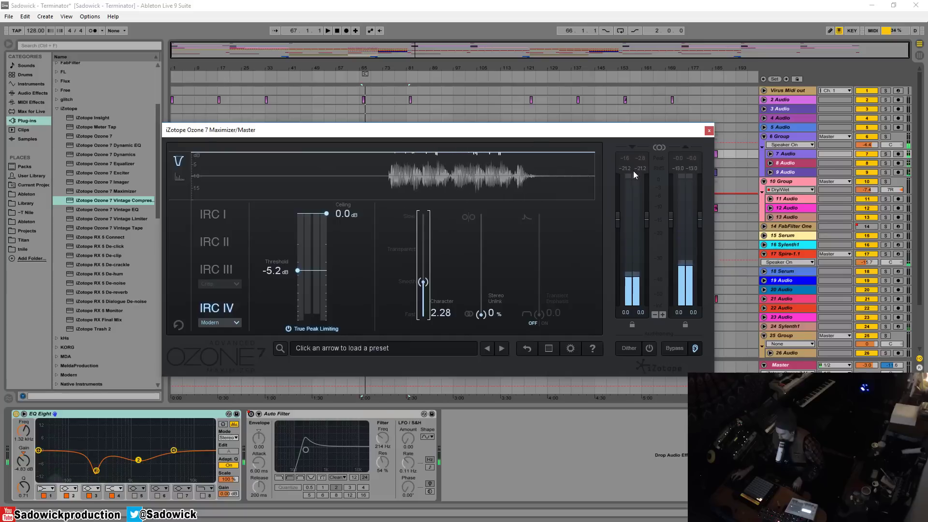
pyautogui.press('space')
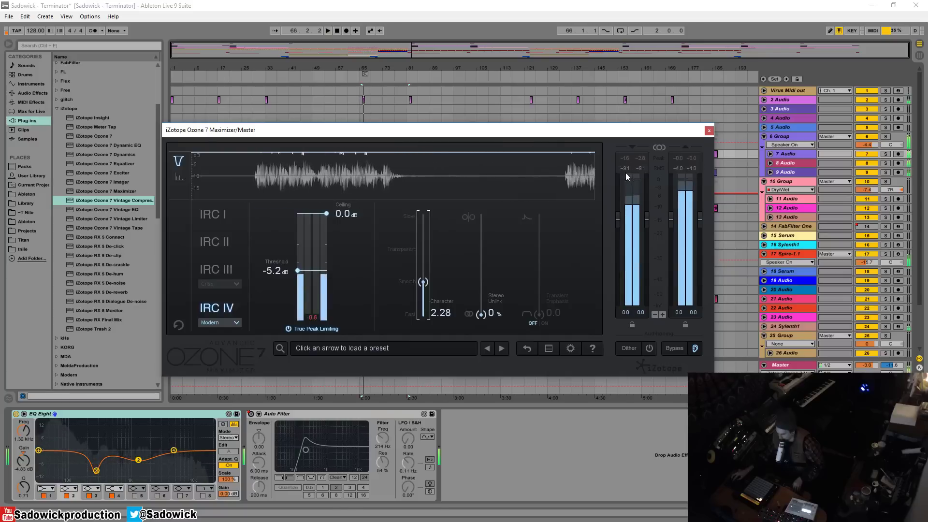
pyautogui.press('space')
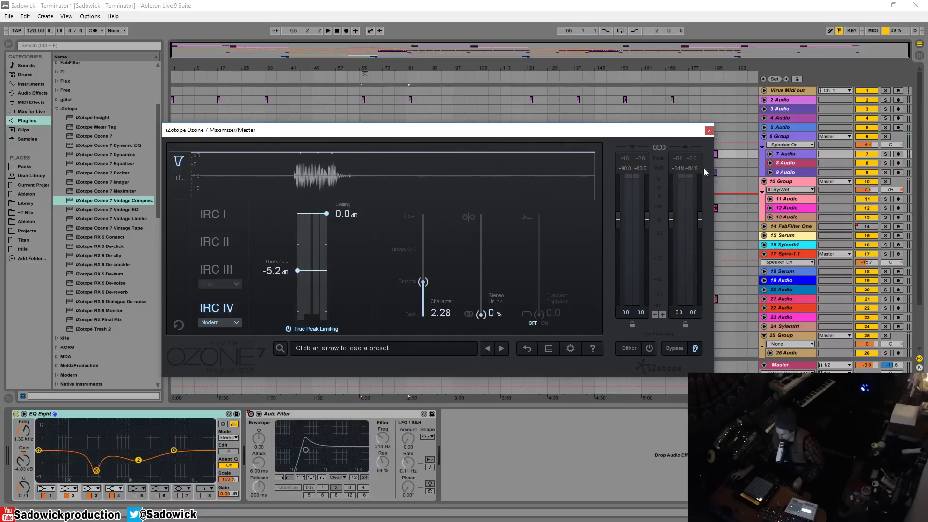
pyautogui.press('space')
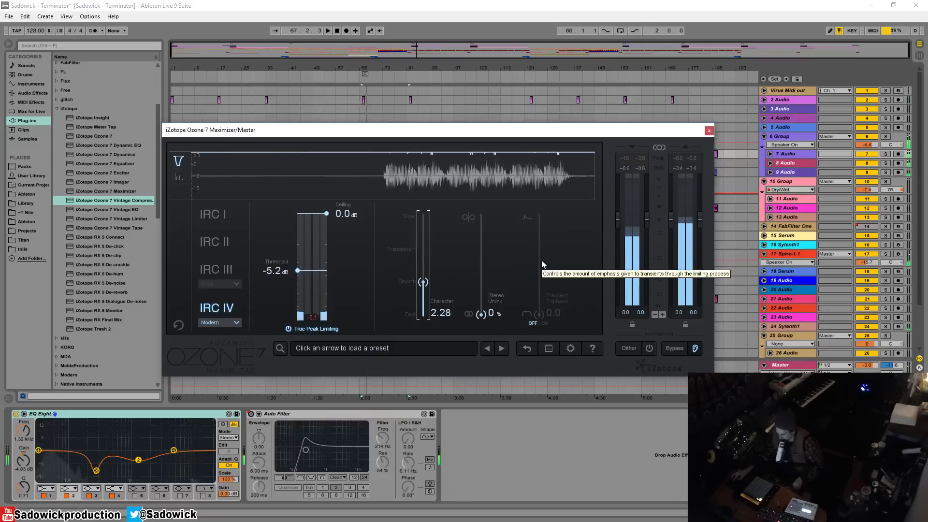
# Set the Maximizer's Threshold to about -4.8 dB and lower its Ceiling to -0.1 dB.
pyautogui.moveTo(297, 276); pyautogui.dragTo(299, 273)
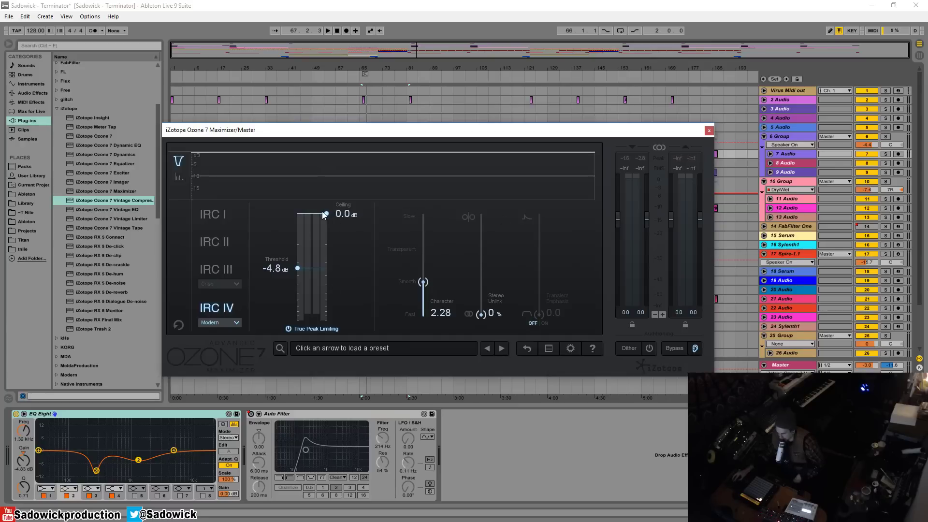
pyautogui.moveTo(327, 213); pyautogui.dragTo(331, 229)
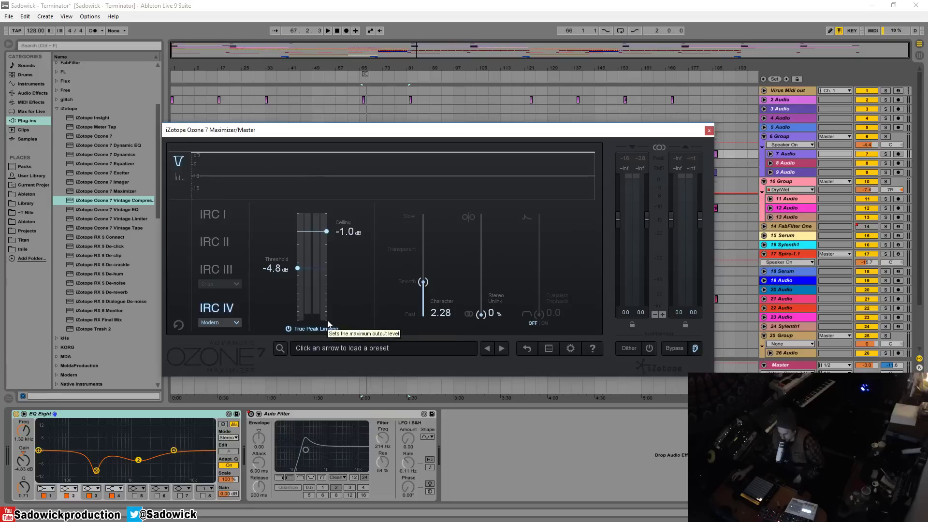
pyautogui.moveTo(326, 232); pyautogui.dragTo(327, 213)
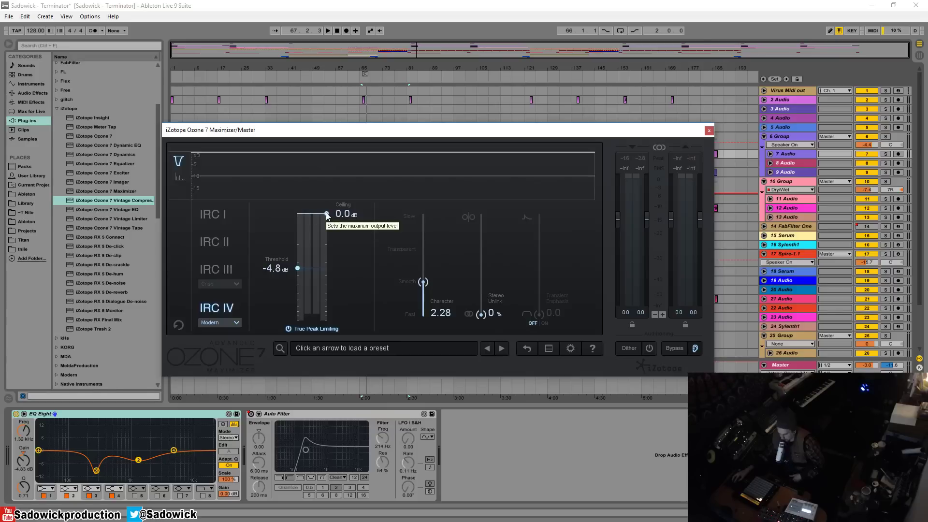
pyautogui.moveTo(327, 216); pyautogui.dragTo(328, 225)
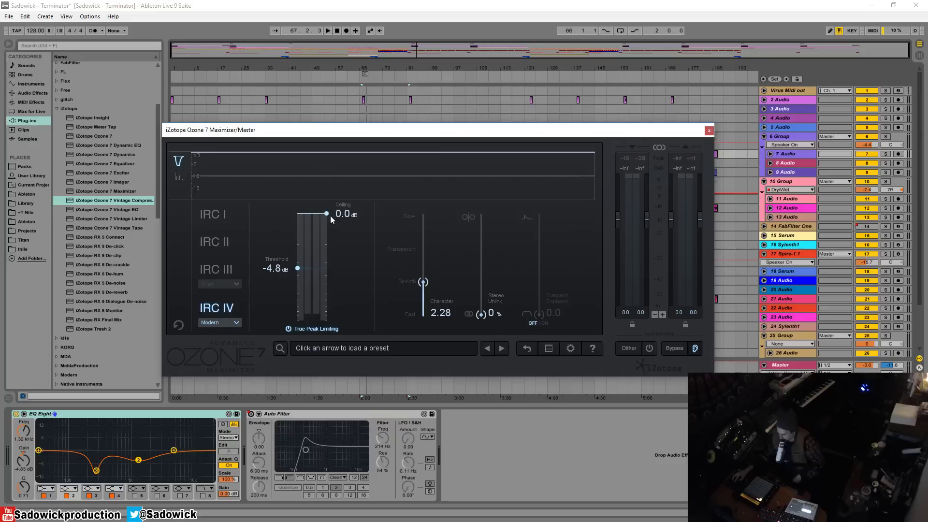
pyautogui.moveTo(327, 217); pyautogui.dragTo(327, 216)
# Play the track to check the Maximizer's input and output peaks against the new Ceiling.
pyautogui.moveTo(606, 138); pyautogui.dragTo(577, 134)
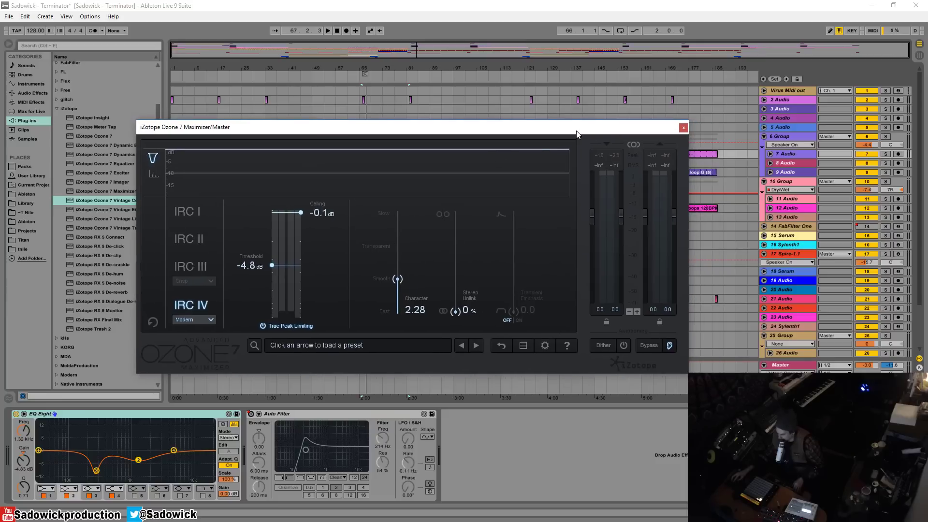
pyautogui.press('space')
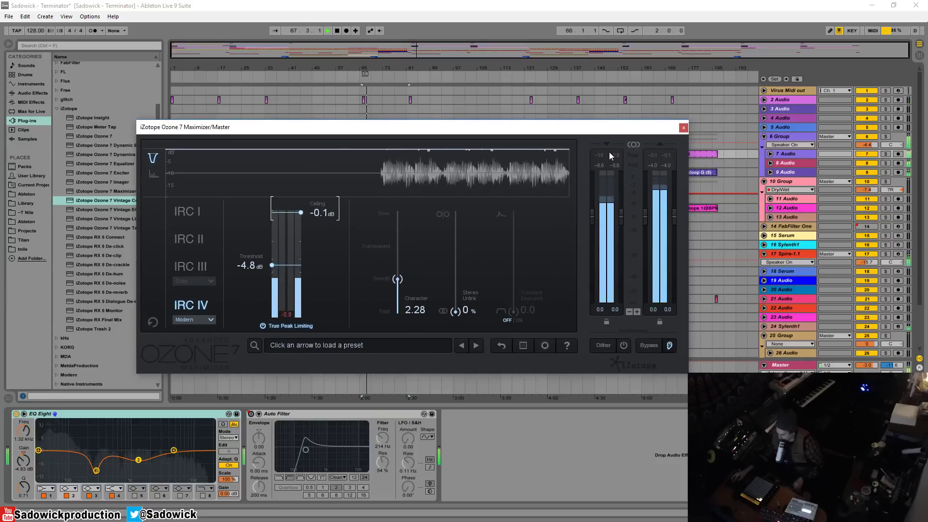
pyautogui.press('space')
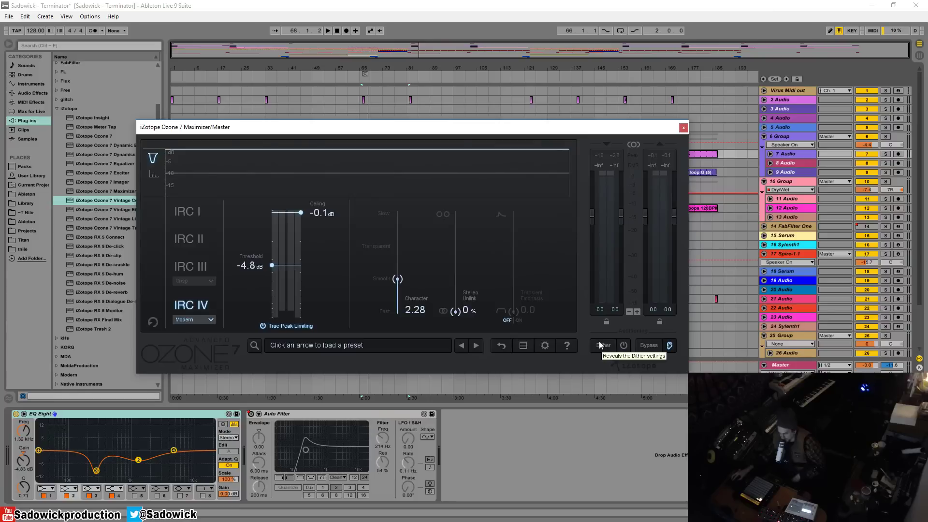
# Examine the Maximizer's MBIT+ Dither settings with dithering temporarily enabled, and return to the limiter controls.
pyautogui.click(615, 346)
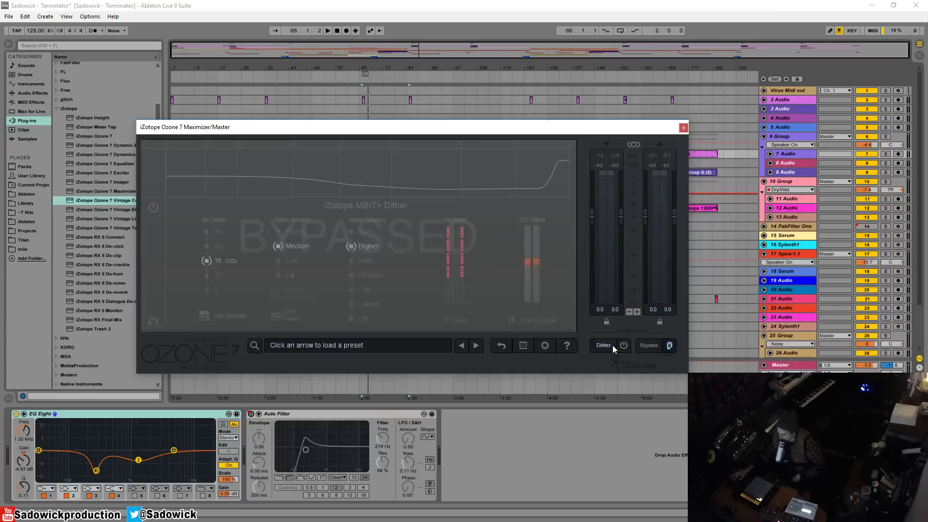
pyautogui.click(623, 346)
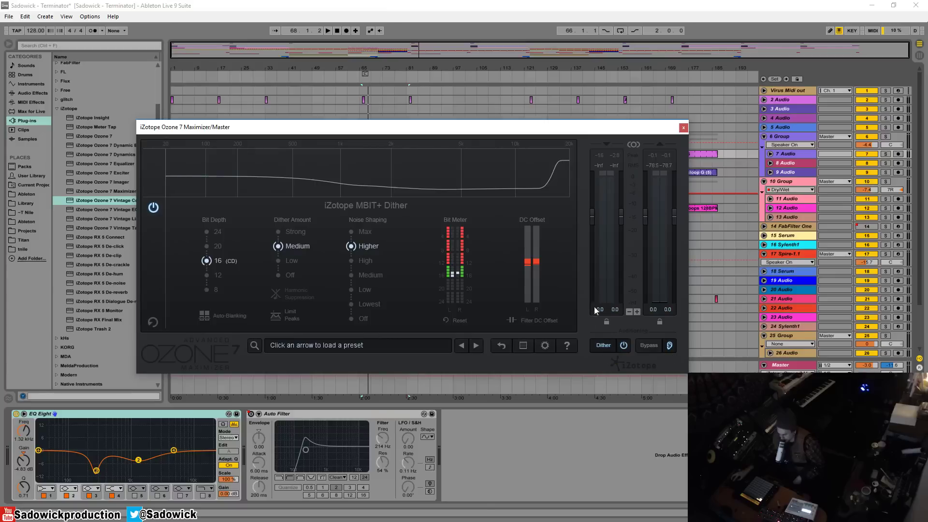
pyautogui.click(603, 347)
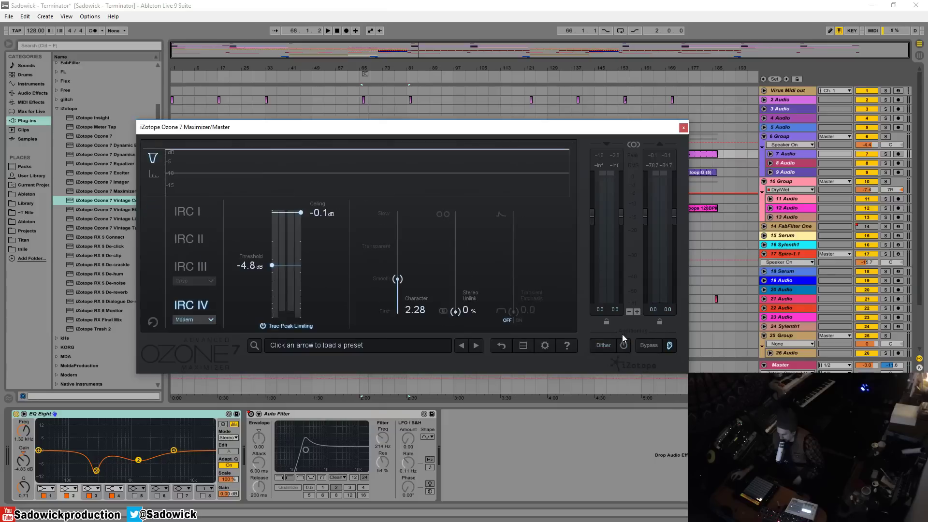
# Close the Maximizer window and play the arrangement from bar 57 to hear the build-up into the drop.
pyautogui.moveTo(551, 129); pyautogui.dragTo(557, 196)
pyautogui.click(690, 196)
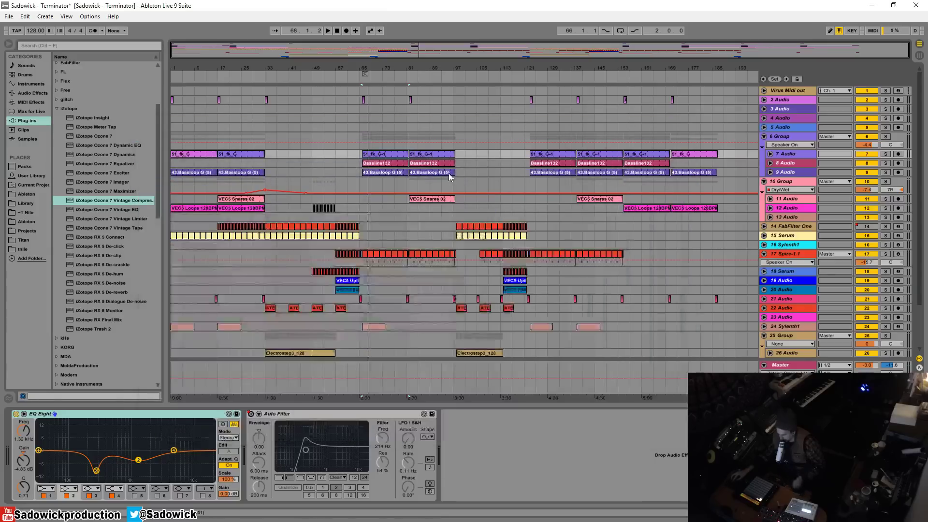
pyautogui.click(349, 137)
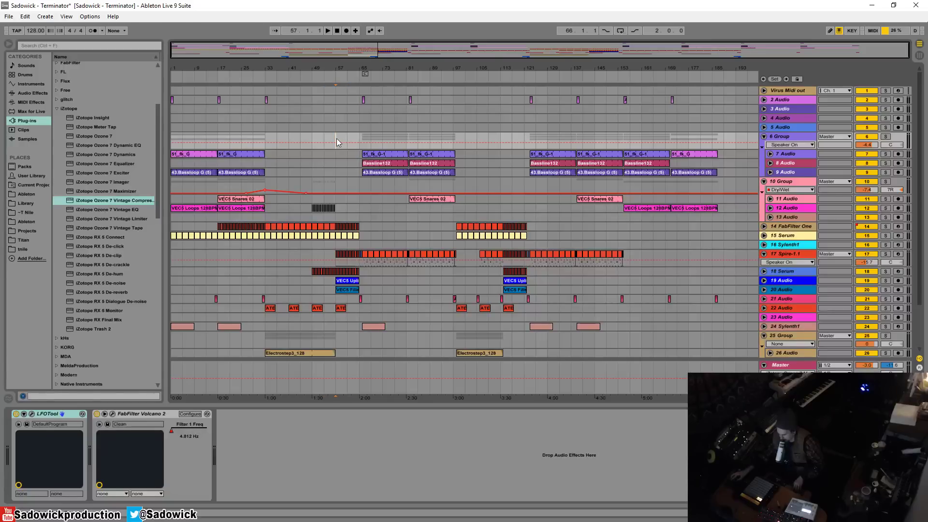
pyautogui.press('space')
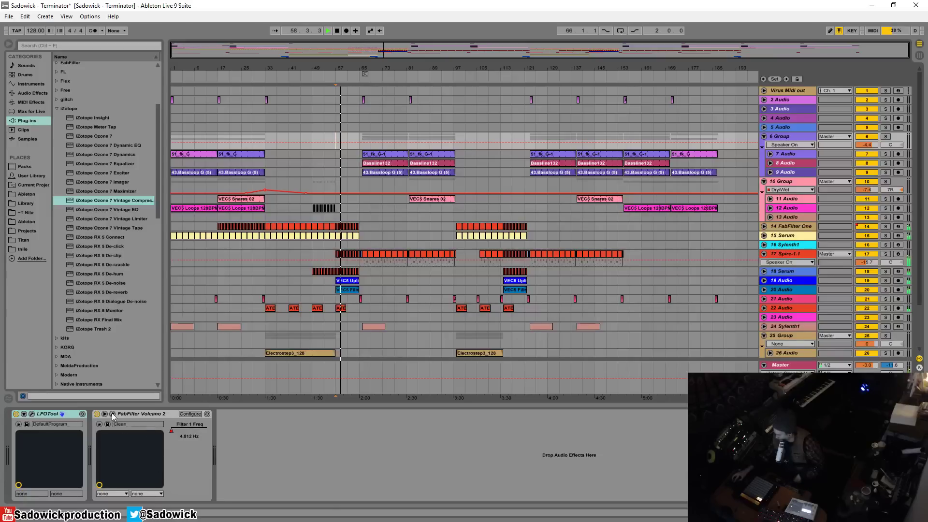
# Open the Master track's Maximizer, Vintage Compressor and Ozone 7 windows during playback, dismissing the preset manager and arranging them side by side.
pyautogui.click(215, 386)
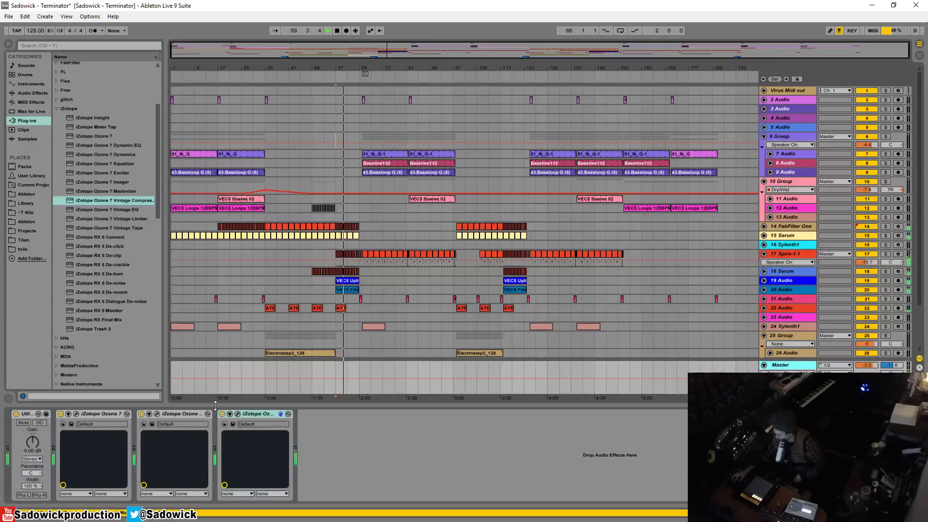
pyautogui.click(238, 414)
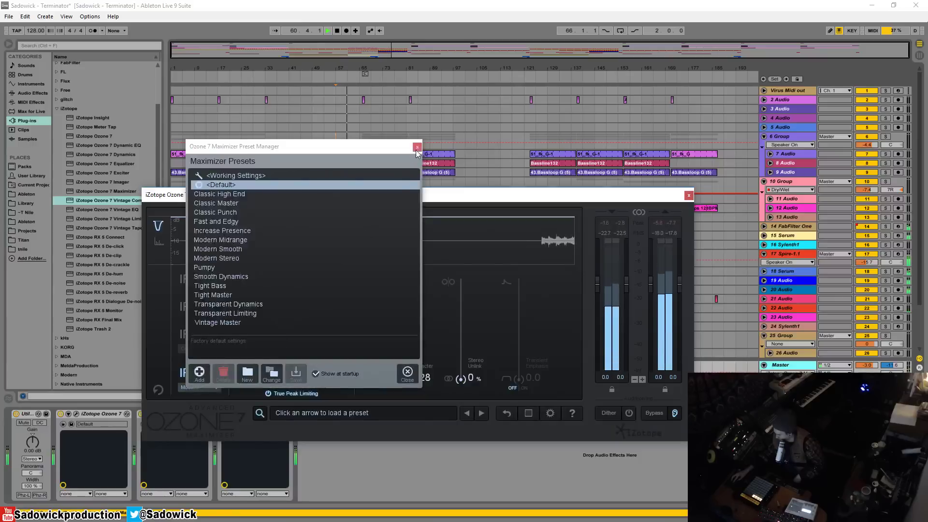
pyautogui.click(417, 147)
pyautogui.moveTo(364, 190); pyautogui.dragTo(433, 68)
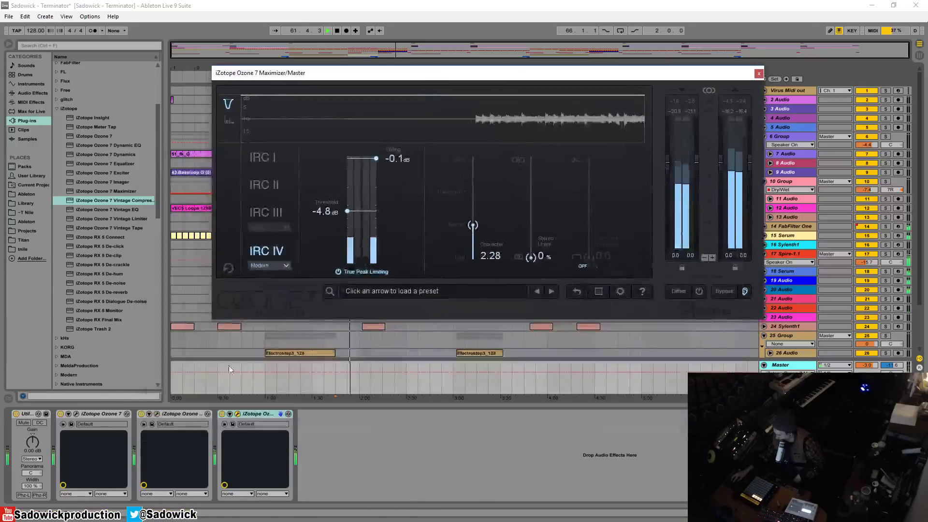
pyautogui.click(158, 414)
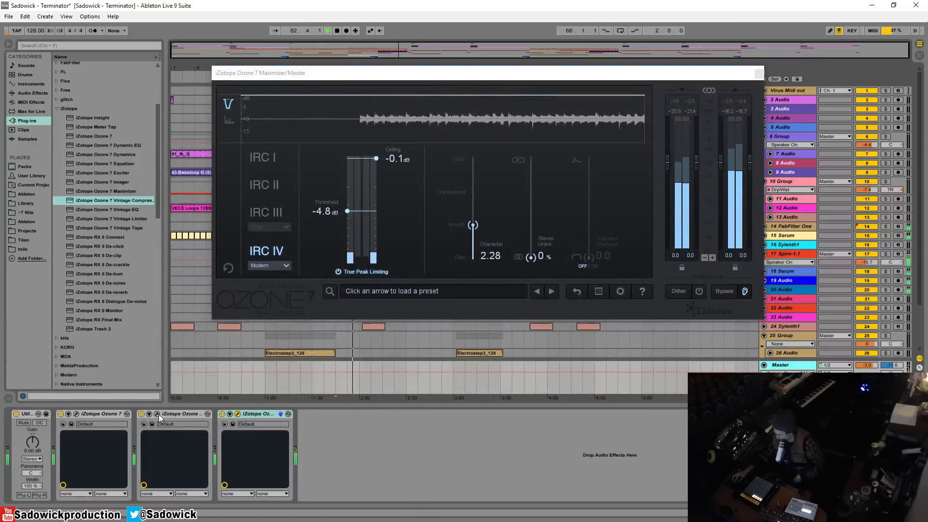
pyautogui.click(159, 414)
pyautogui.moveTo(470, 148); pyautogui.dragTo(510, 267)
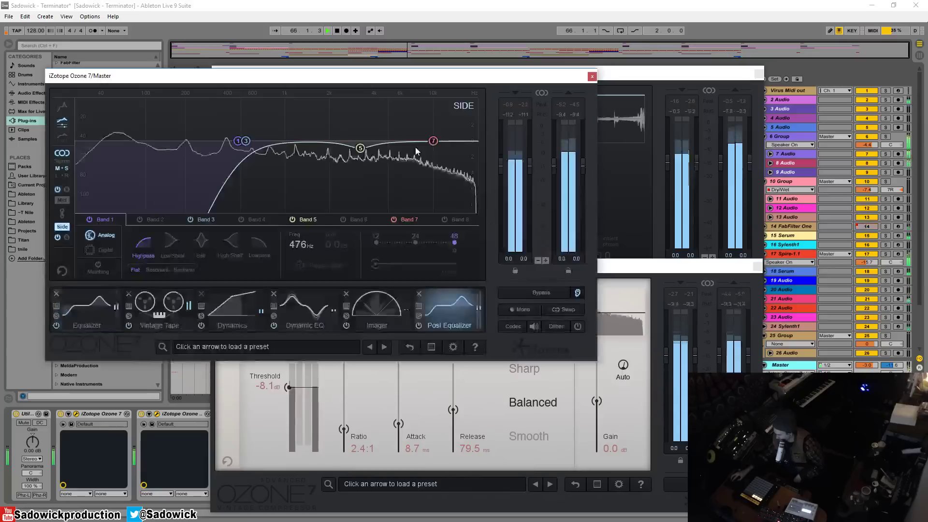
# Review the Equalizer and Post Equalizer modules in Ozone 7 while the drop plays.
pyautogui.moveTo(440, 80); pyautogui.dragTo(435, 95)
pyautogui.click(87, 324)
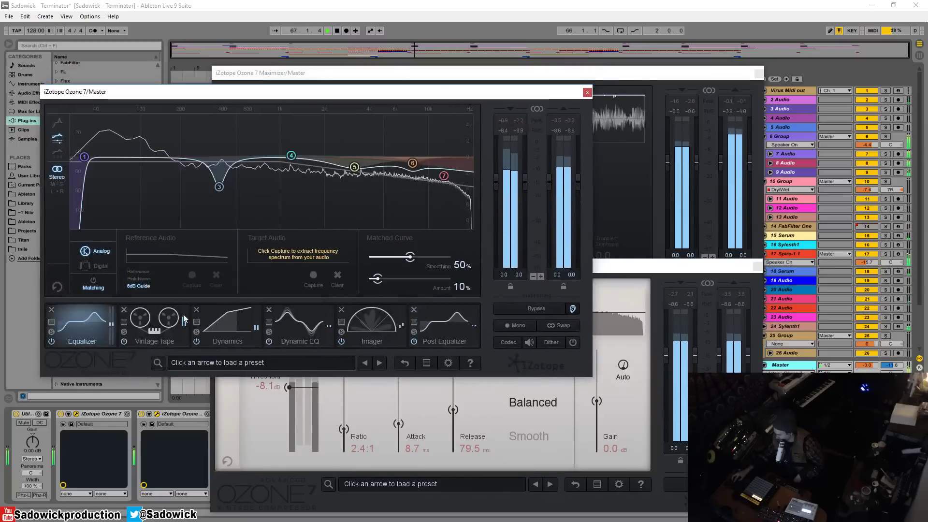
pyautogui.click(445, 324)
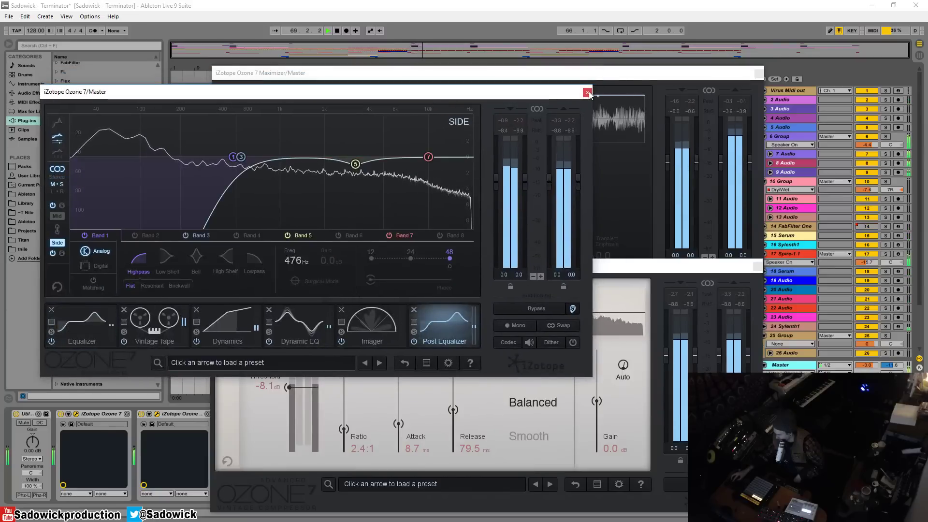
# Close the Ozone 7, Maximizer and Vintage Compressor windows and stop playback.
pyautogui.click(588, 93)
pyautogui.click(758, 73)
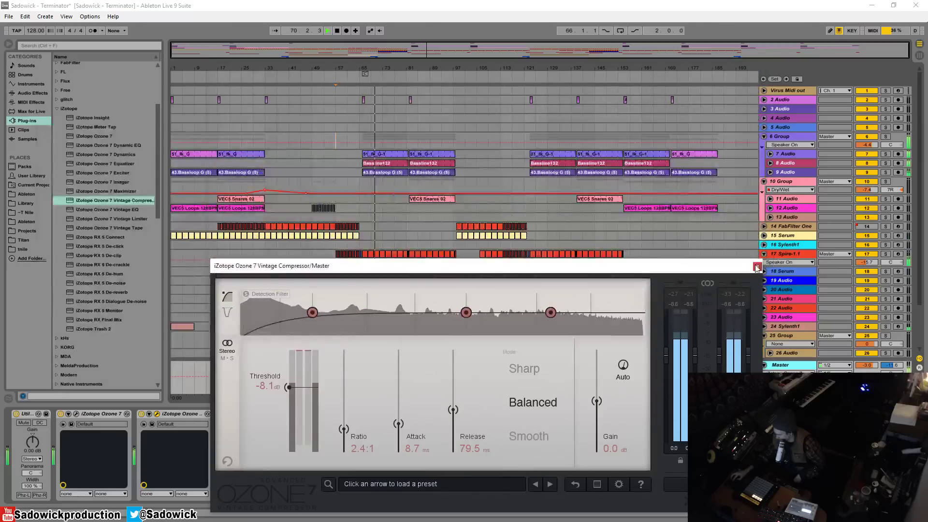
pyautogui.click(757, 266)
pyautogui.click(465, 100)
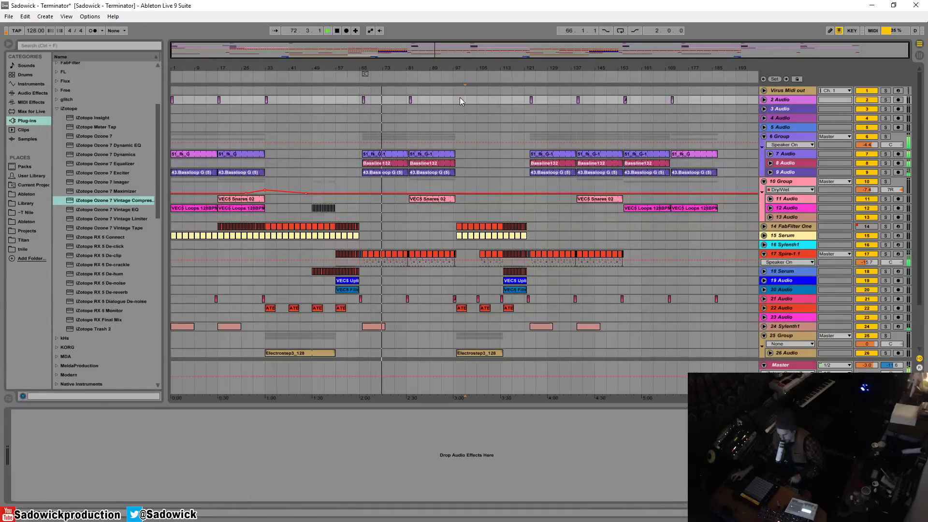
pyautogui.press('space')
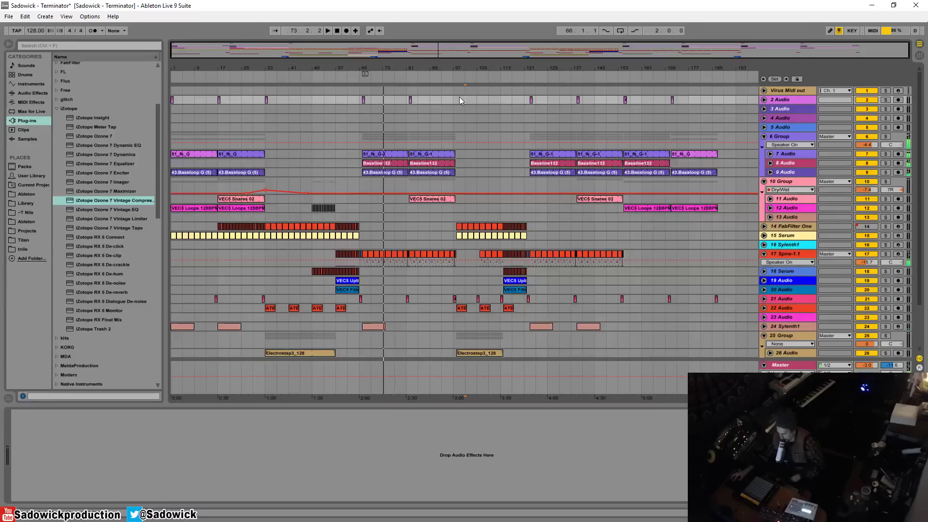